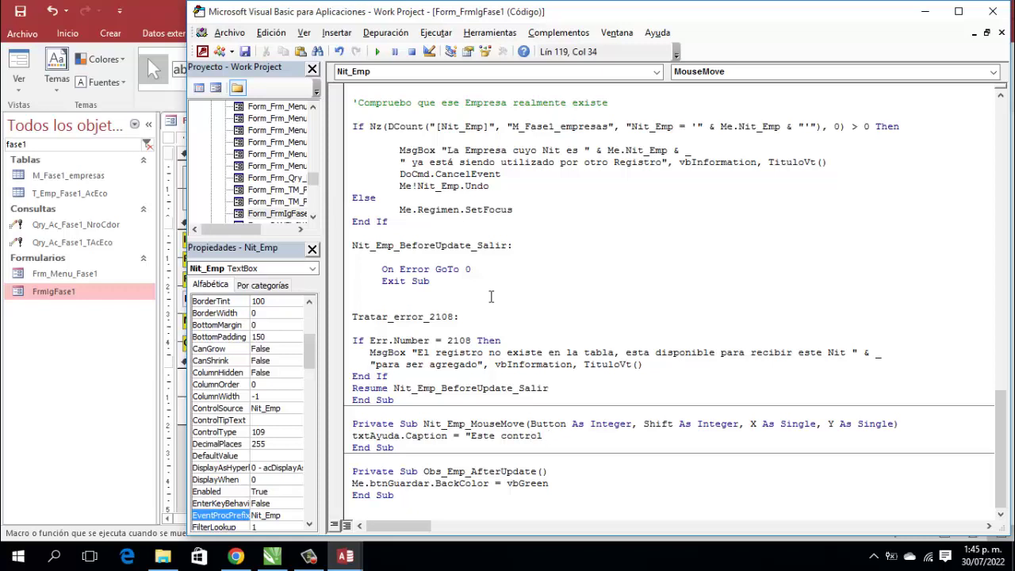
Step: Continue the Nit_Emp help caption over three lines: existing companies show details, otherwise all data is entered
text(le permite incluir el n)
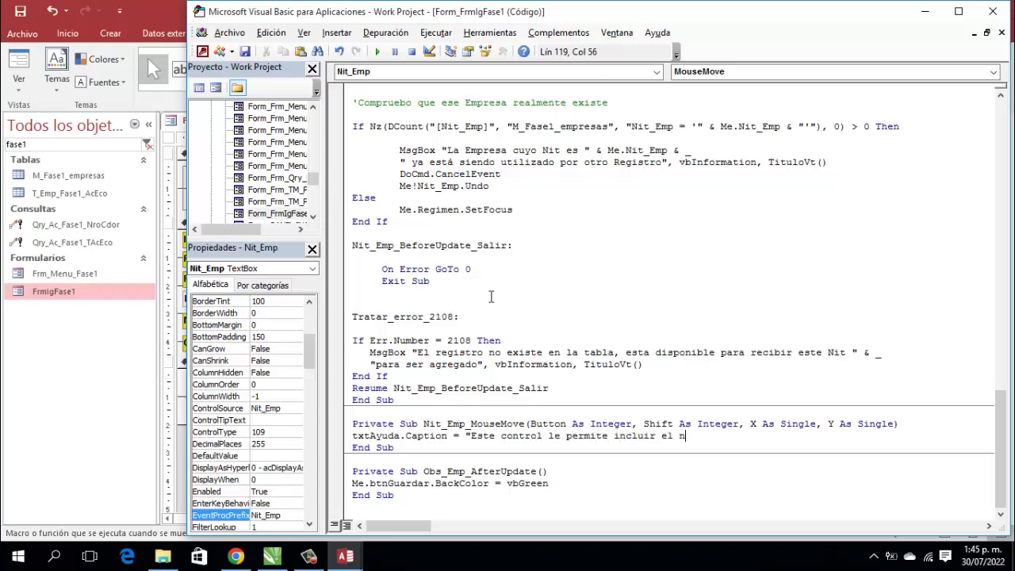
text(it de u na emprsa " & _)
key(Return)
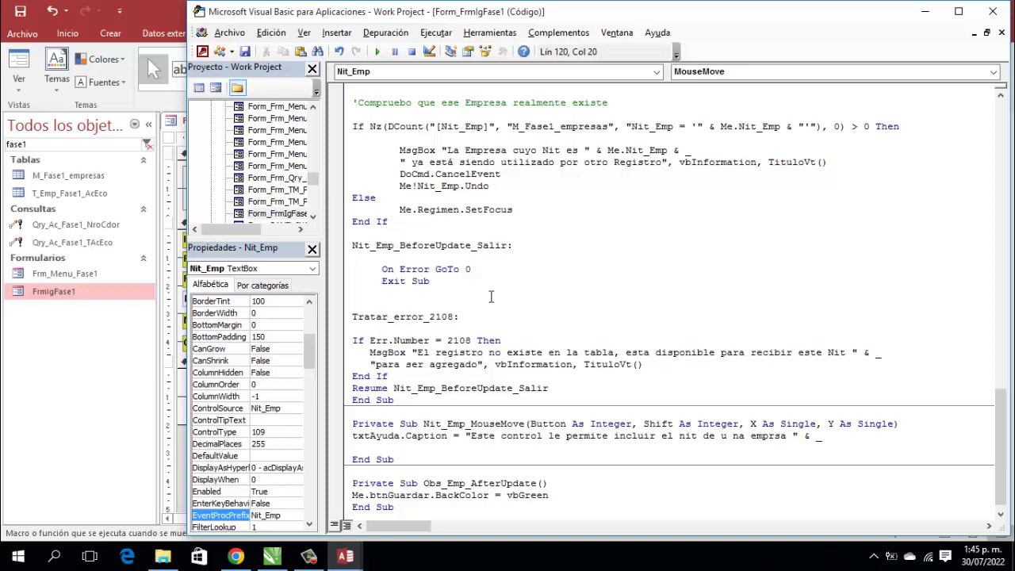
text("Si existe muestra e)
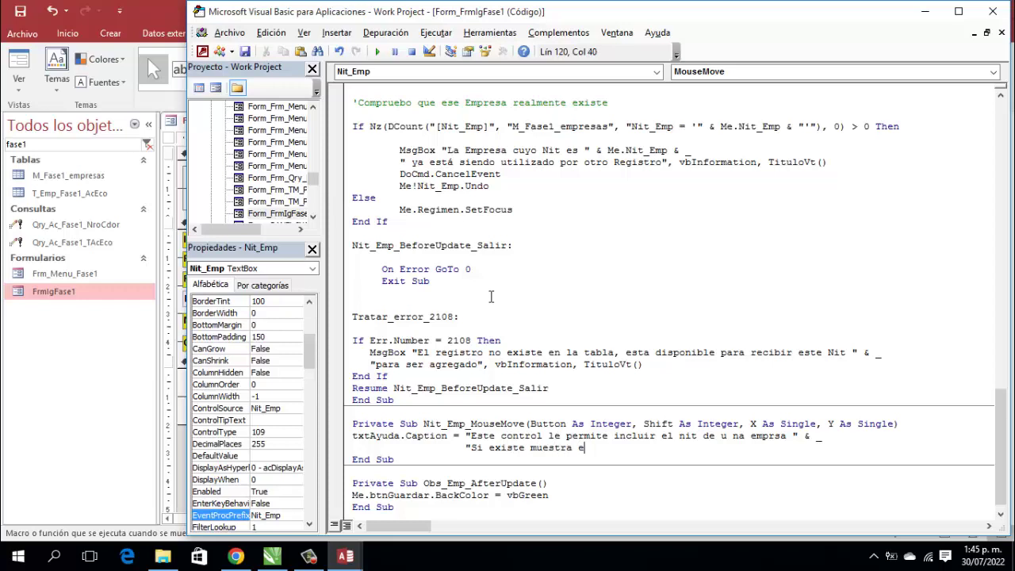
text(l detalle, pero sino)
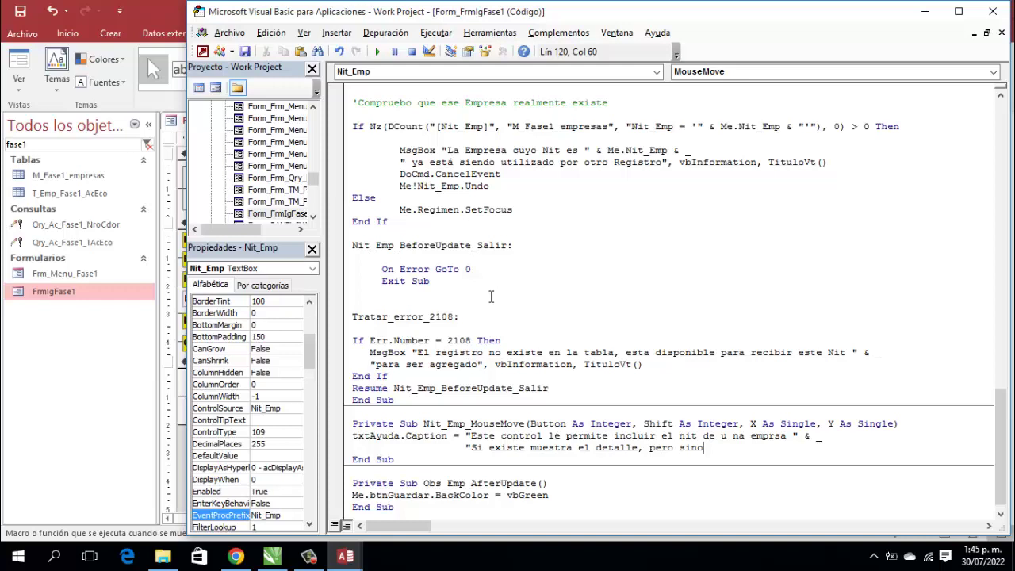
text(entonces " & _)
key(Return)
text(")
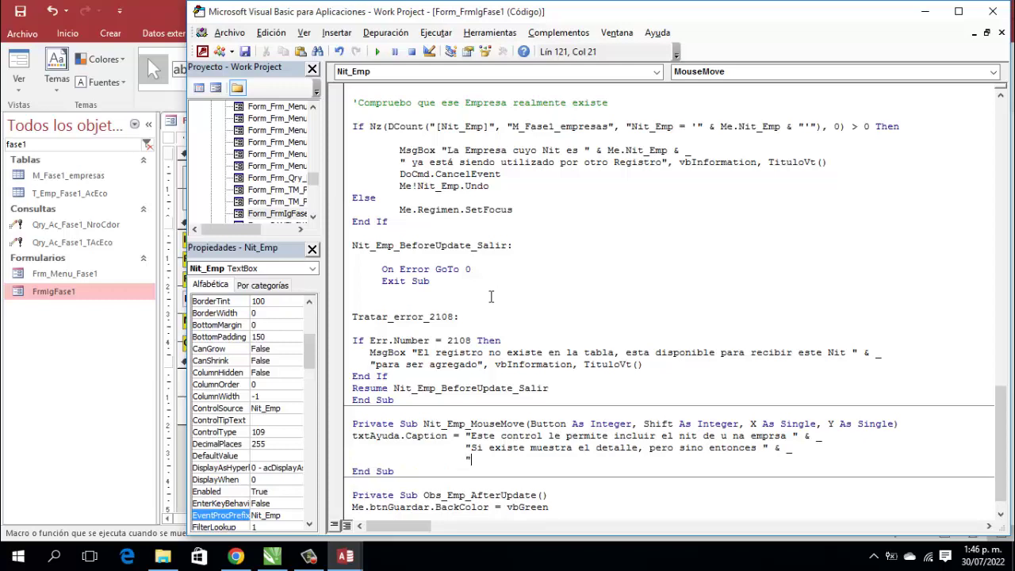
text(prosigue con la i)
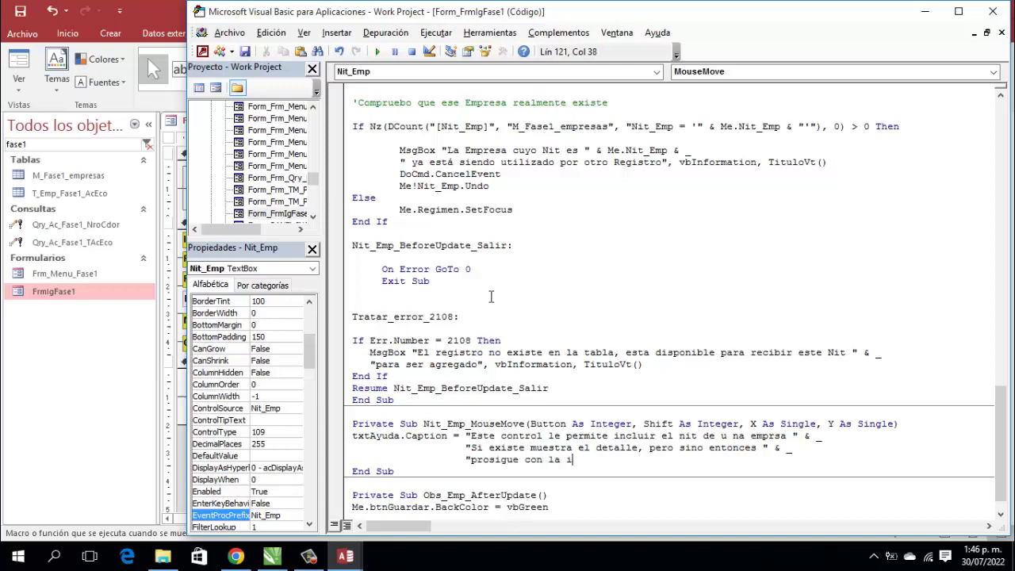
text(nclusión de todos lo)
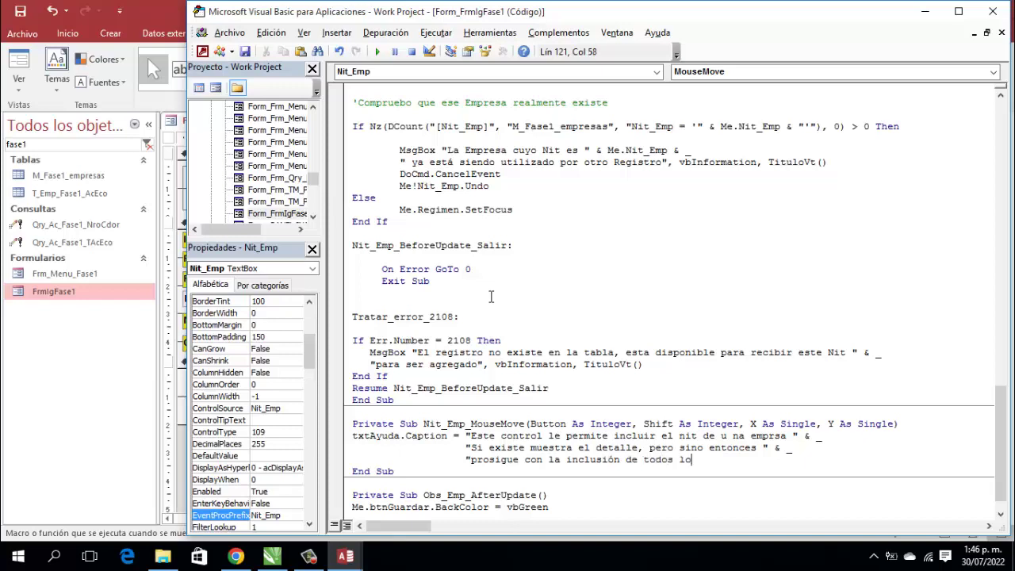
text(s datos del registro")
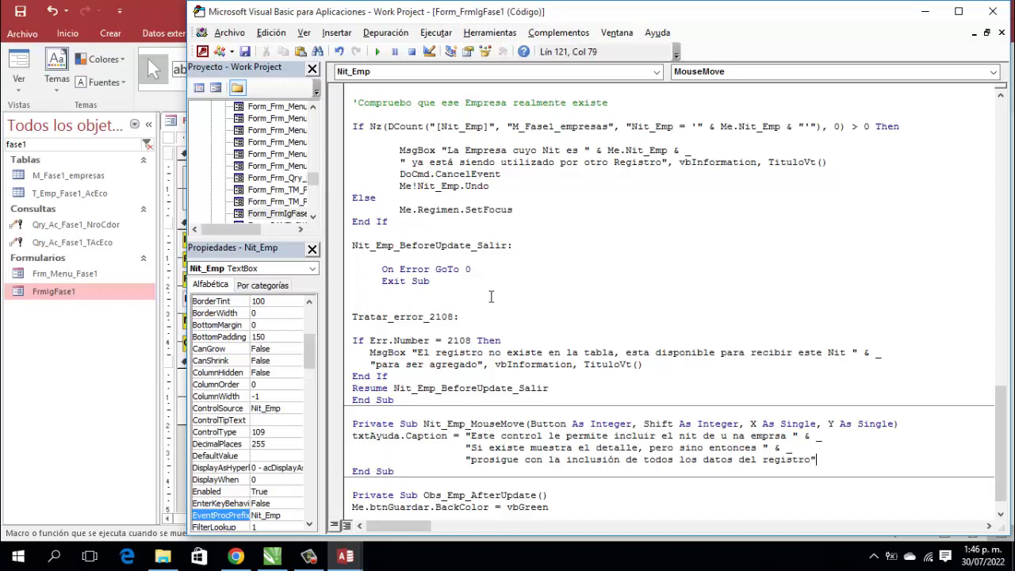
text(,k)
key(BackSpace)
key(BackSpace)
Step: Create a code-builder mouse-move event procedure for the Deshacer Registro button
click(993, 11)
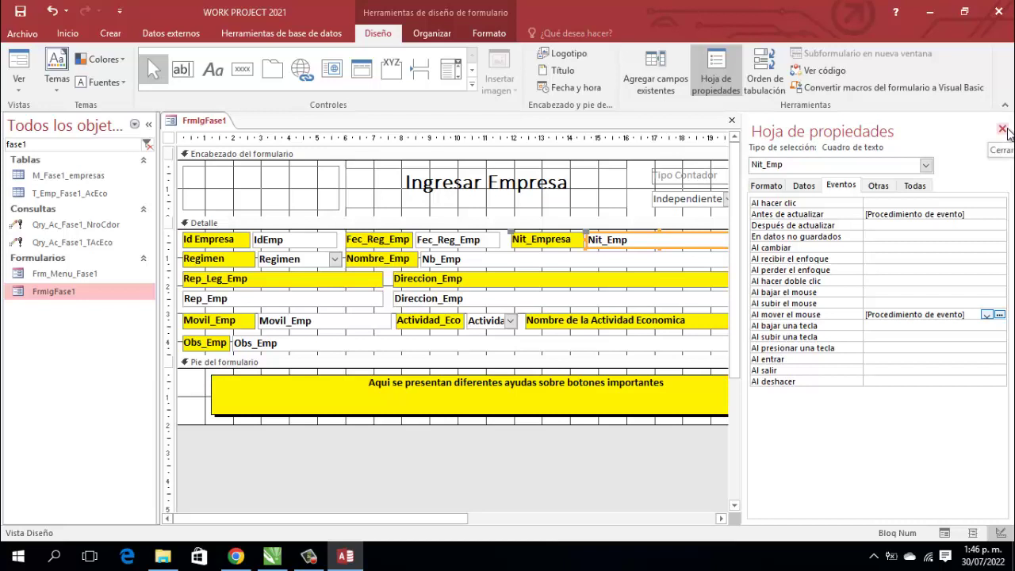
click(1003, 129)
click(948, 281)
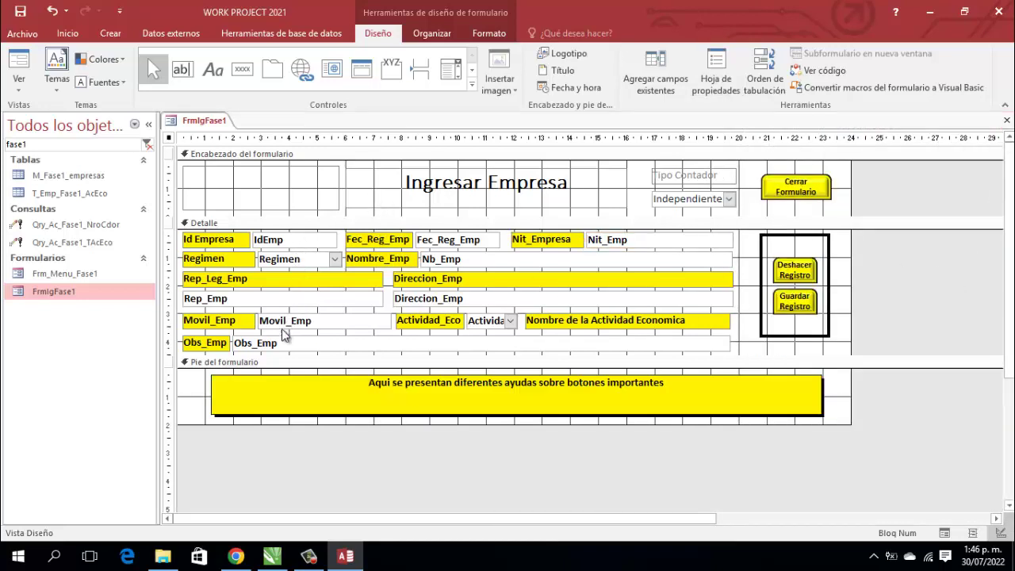
click(804, 276)
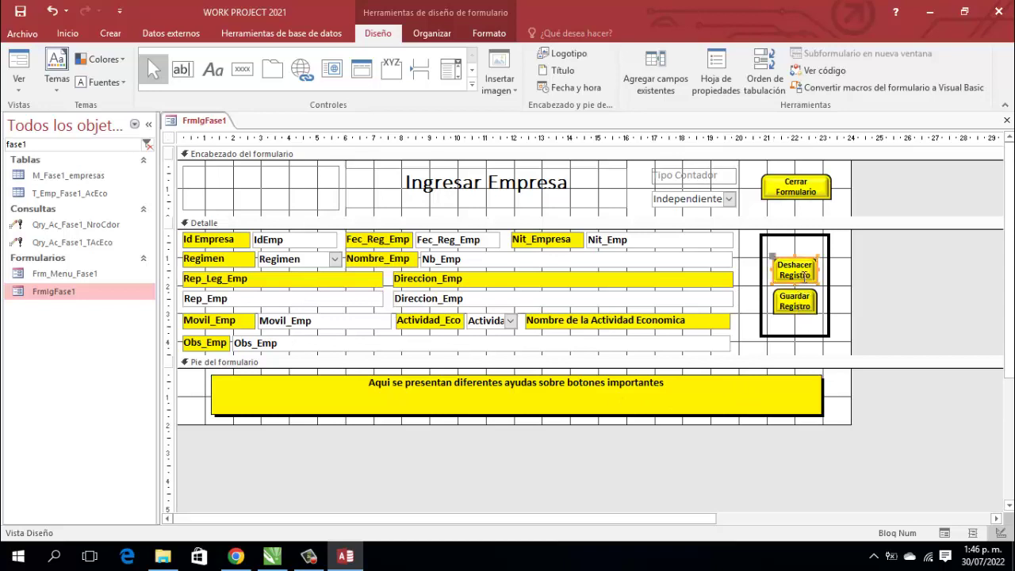
click(716, 80)
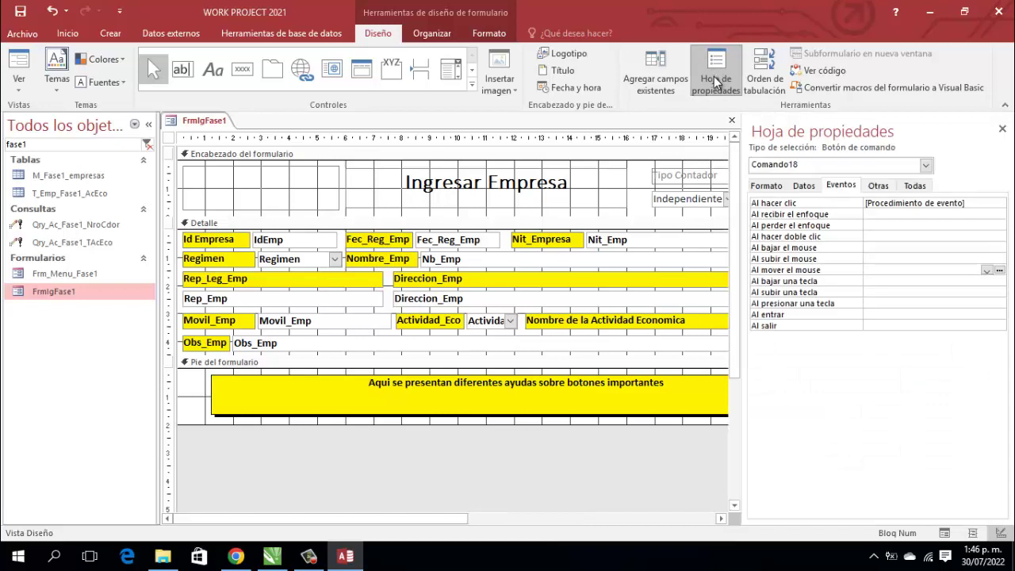
click(1000, 270)
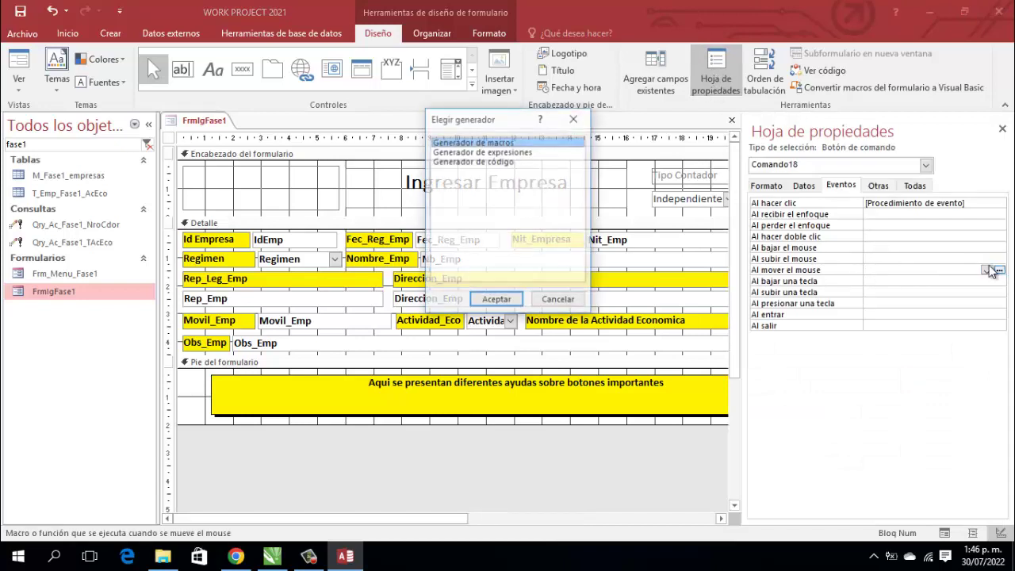
click(469, 162)
click(495, 300)
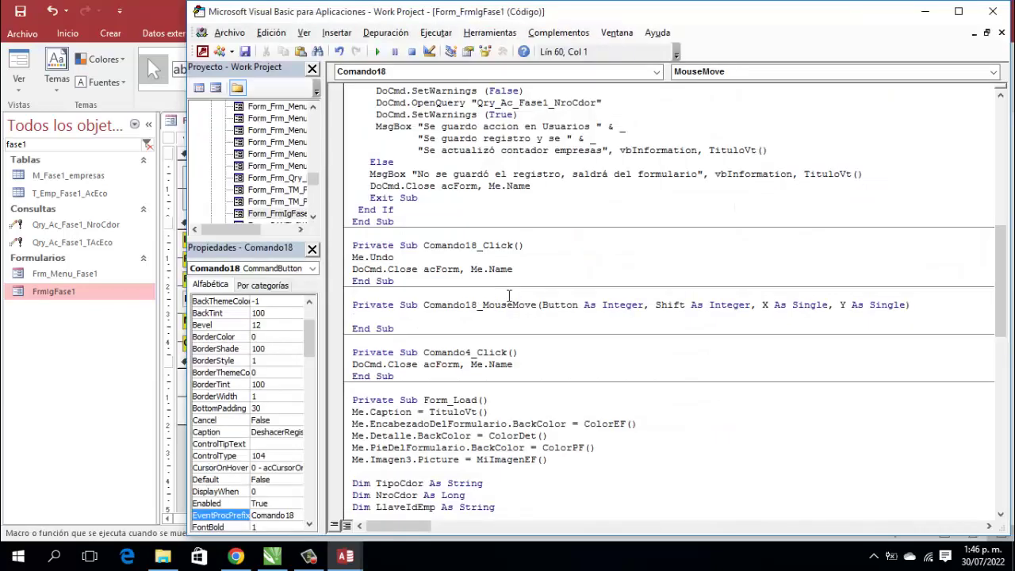
Step: Set txtAyuda's caption to 'Este botón deshace todo lo escrito en este registro' / 'Por tanto no guarda ningún dato'
text(txtAyuda.Caption )
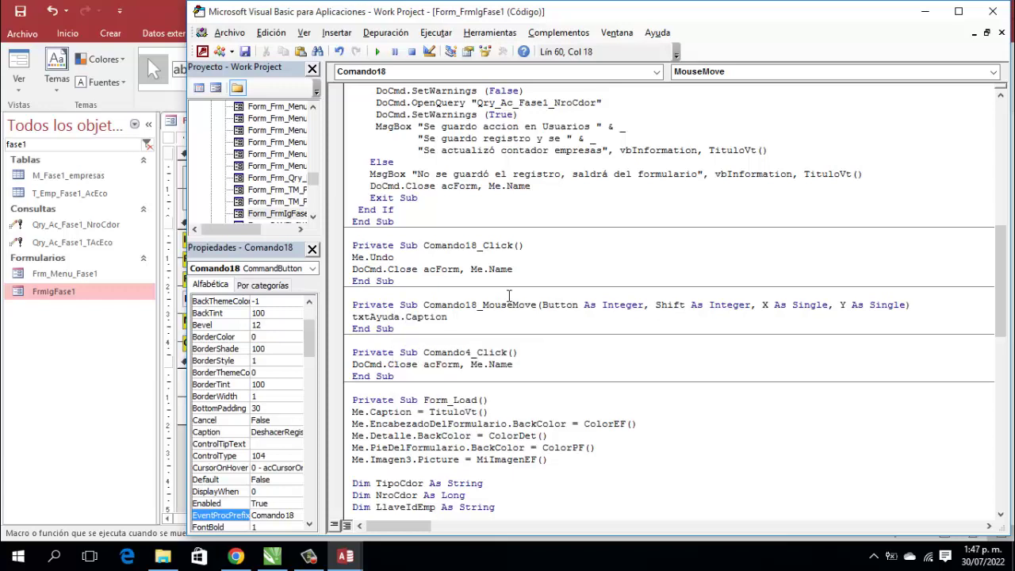
text(= "Este botón deshace )
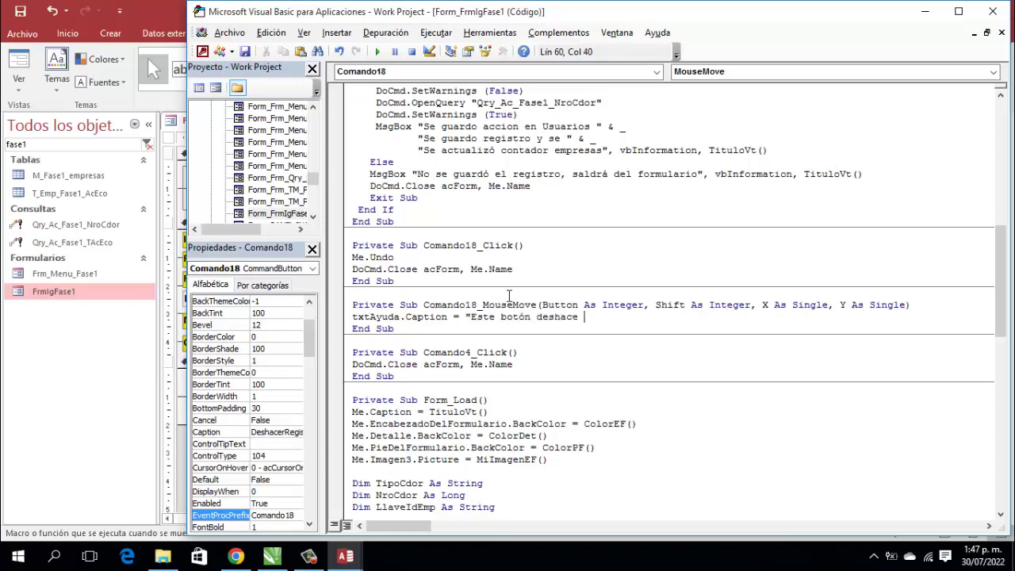
text(todo lo escrito en este reg)
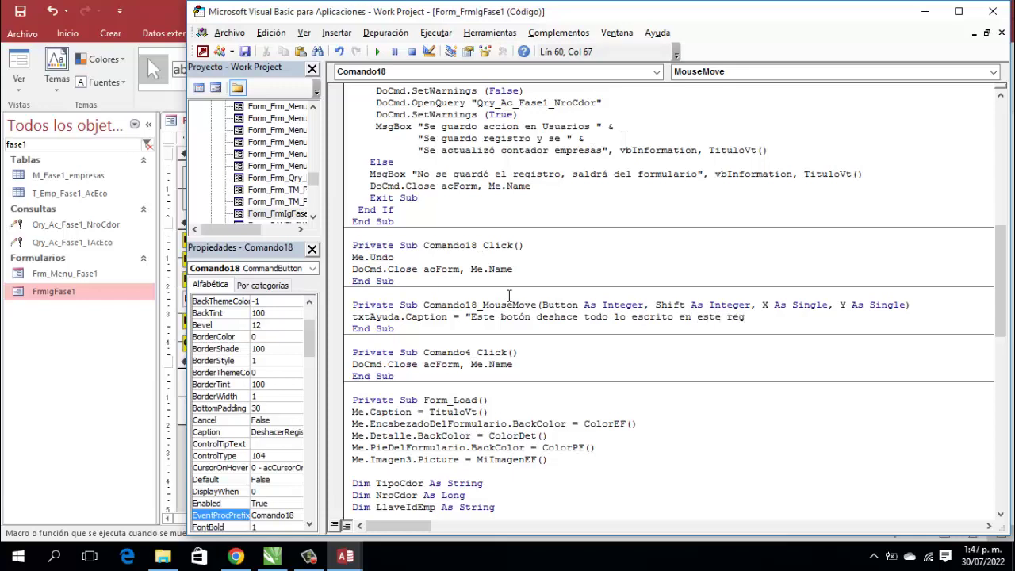
text(istro " & _)
key(Return)
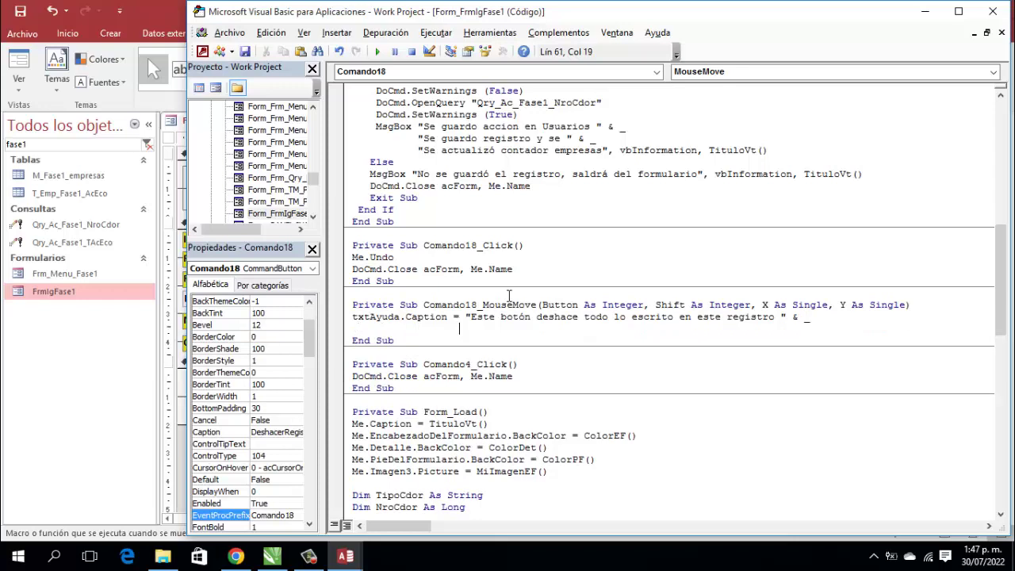
text("Por tanto no guarda ni)
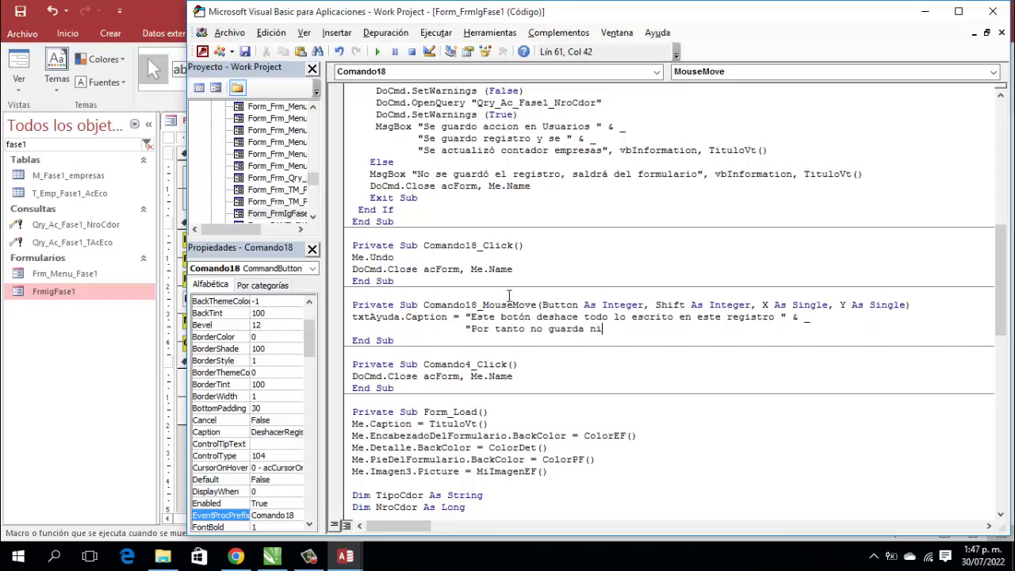
text(ngún dato")
Step: Create the btnGuardar_MouseMove event procedure for the Guardar Registro button
click(993, 11)
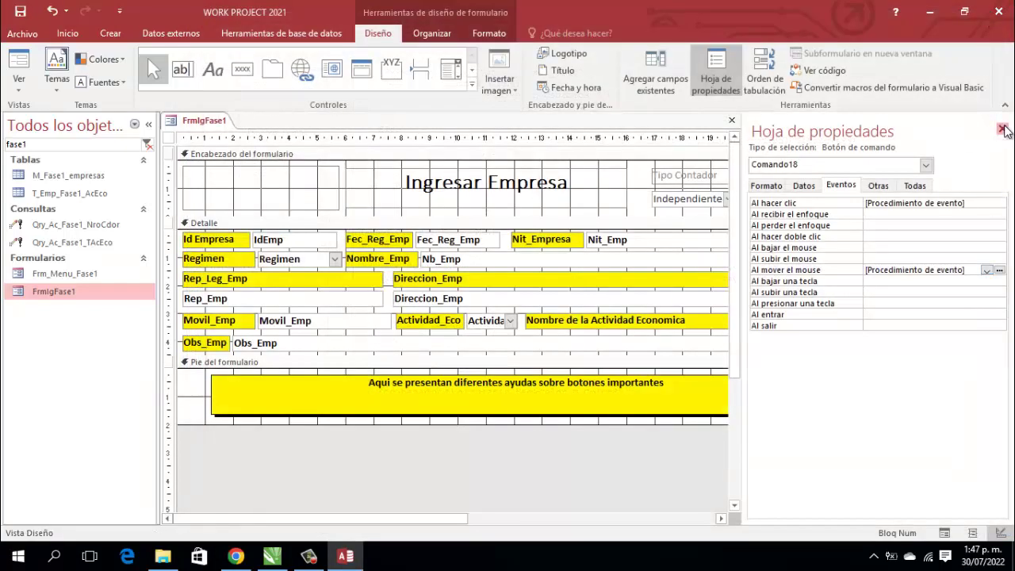
click(1002, 128)
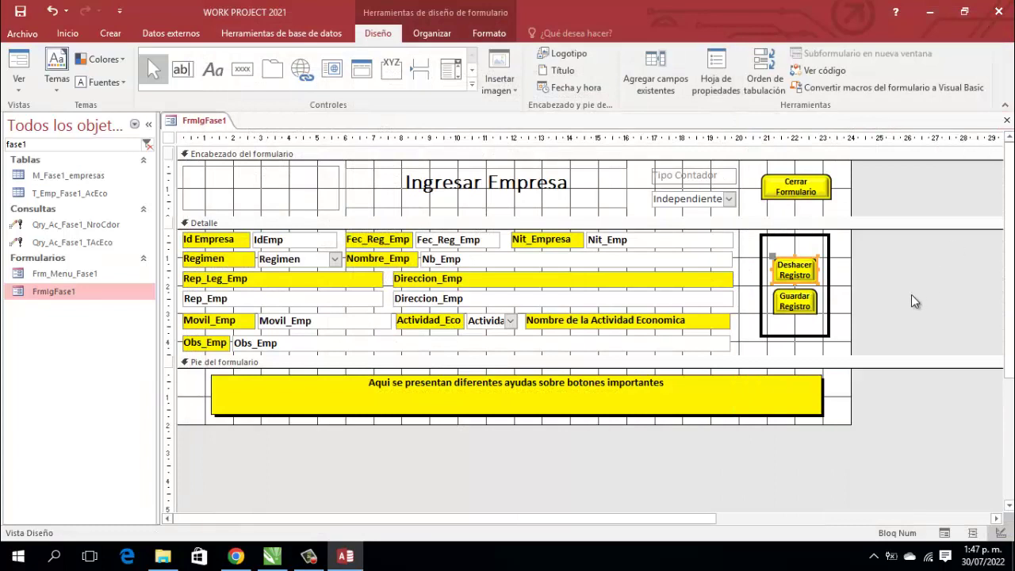
click(801, 308)
click(716, 78)
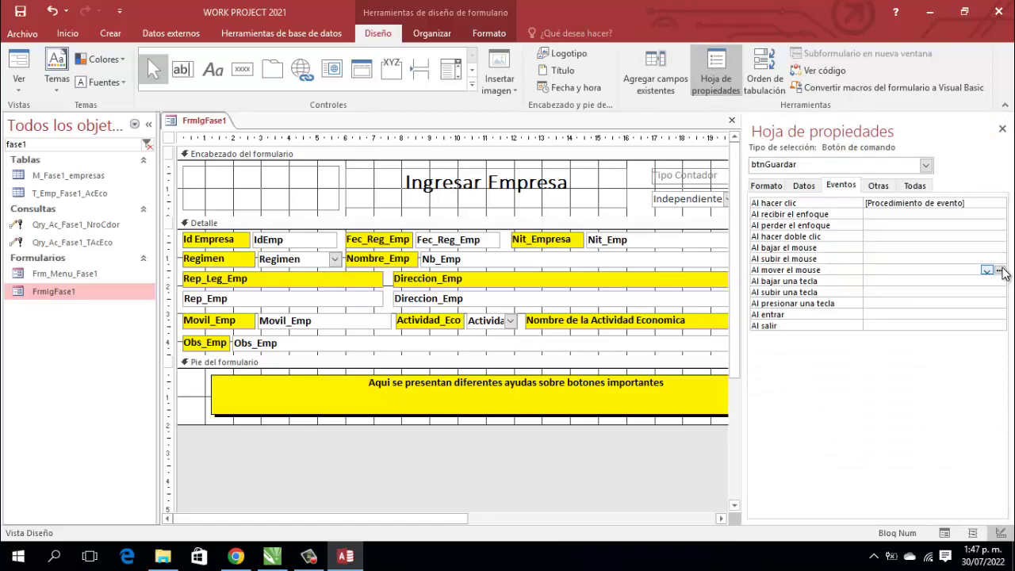
click(1000, 271)
click(491, 162)
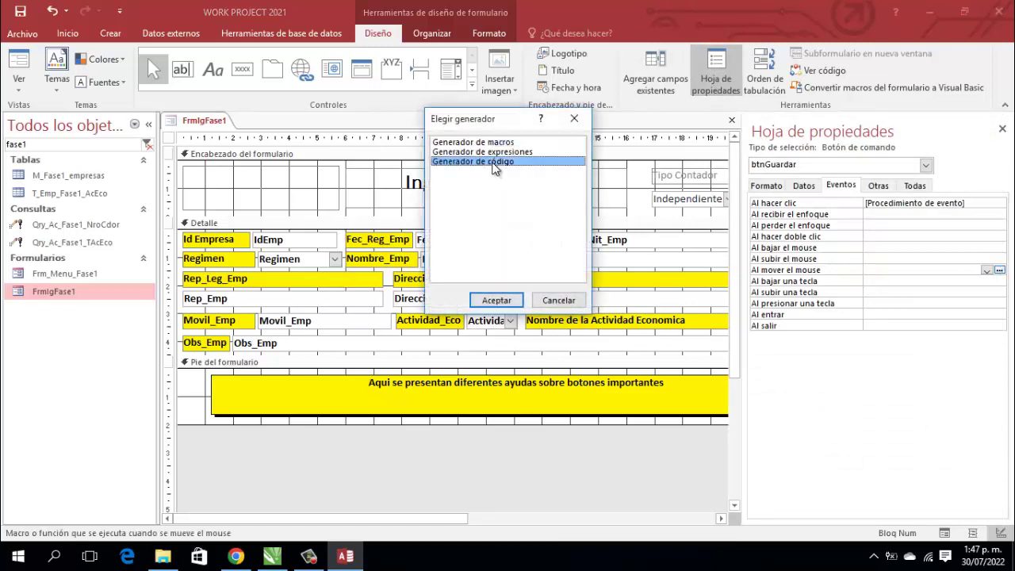
click(486, 300)
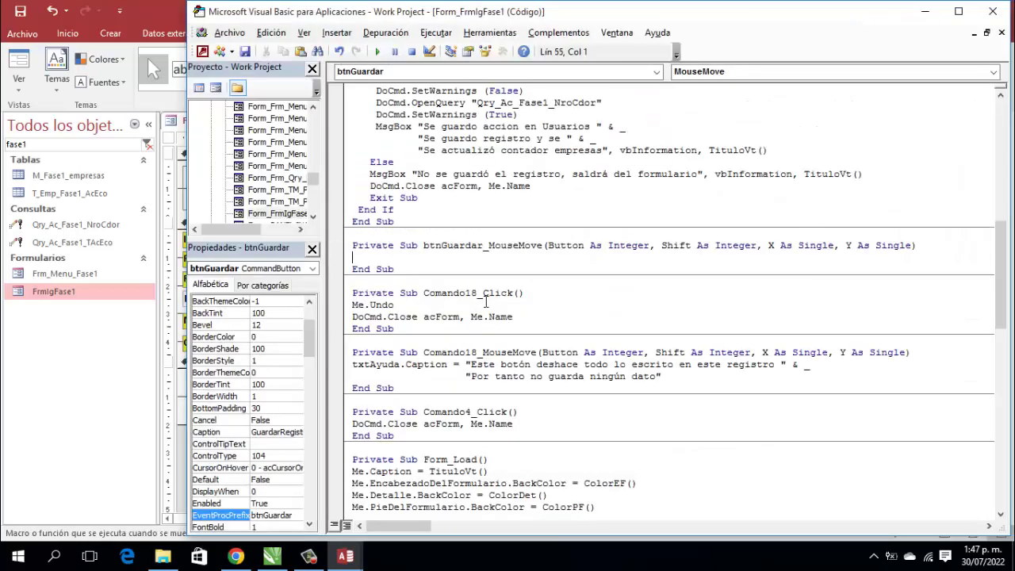
Step: Set the caption to 'Este botón guarda el registro, luego actualiza el contador de empresa' and close the editor
text(txt)
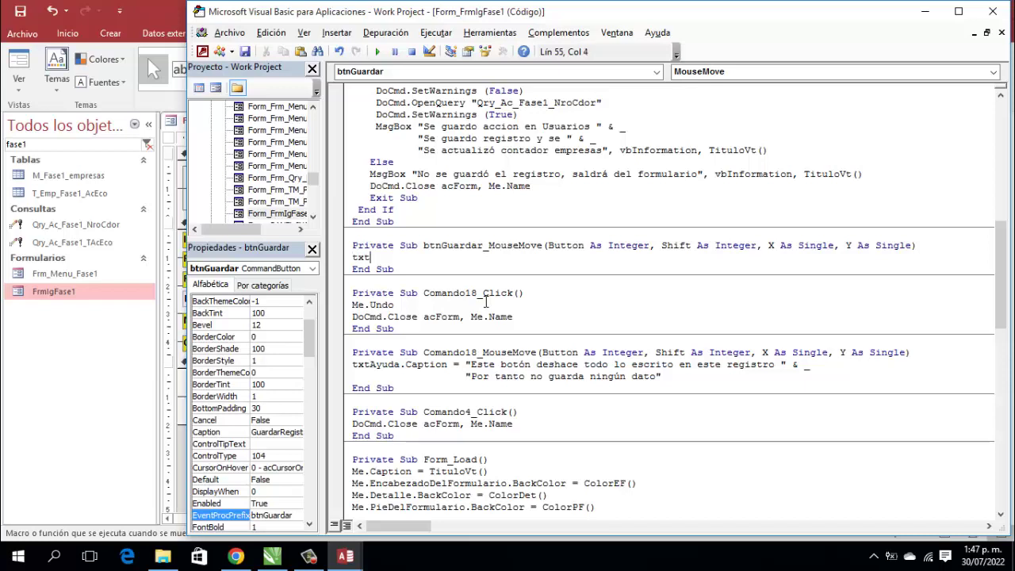
text(Ayuda.Caption = "Es)
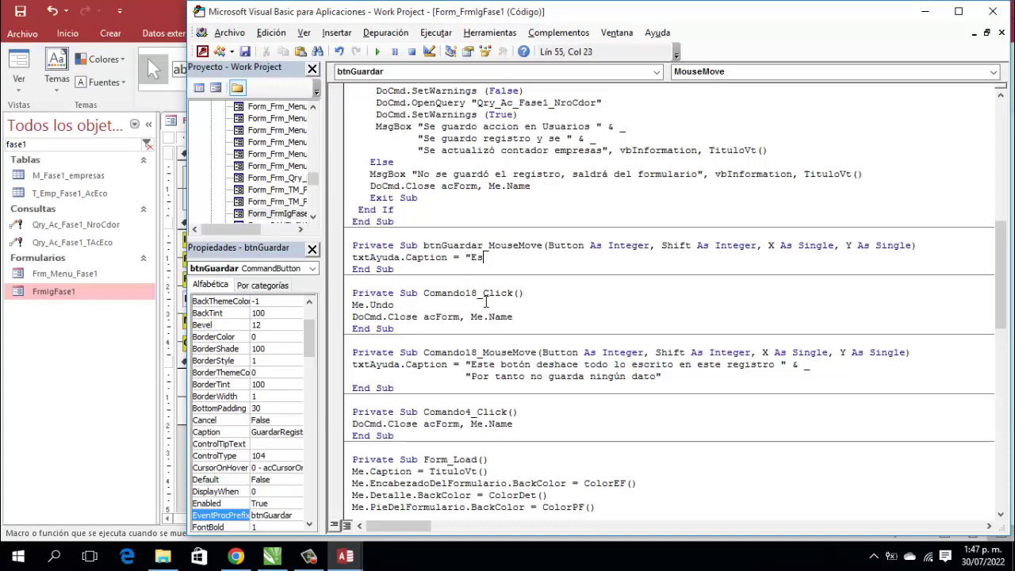
text(te botón guarda el registro, luego act)
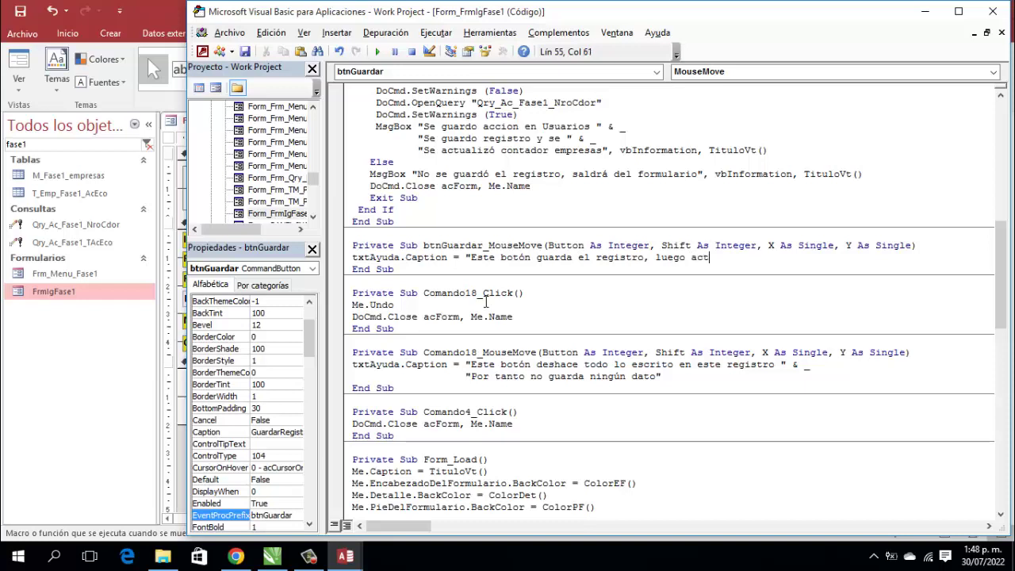
text(ualiza el " & _)
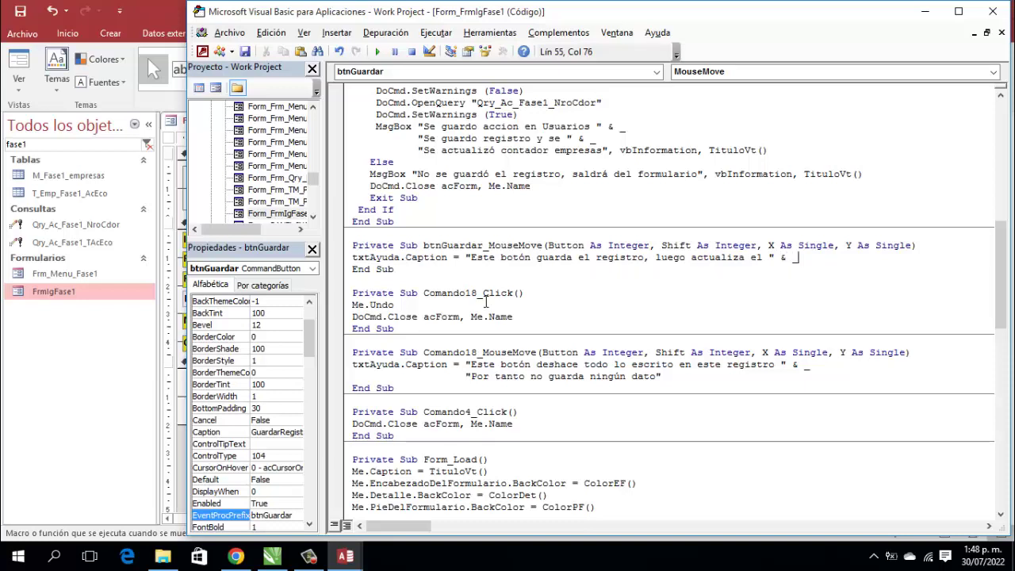
key(Return)
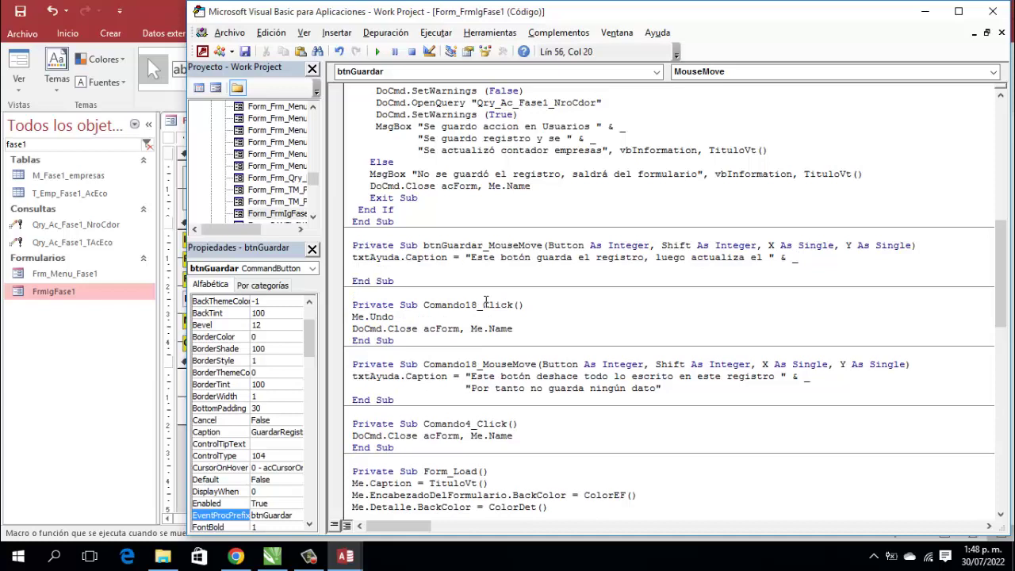
text("contador)
text(de empresa)
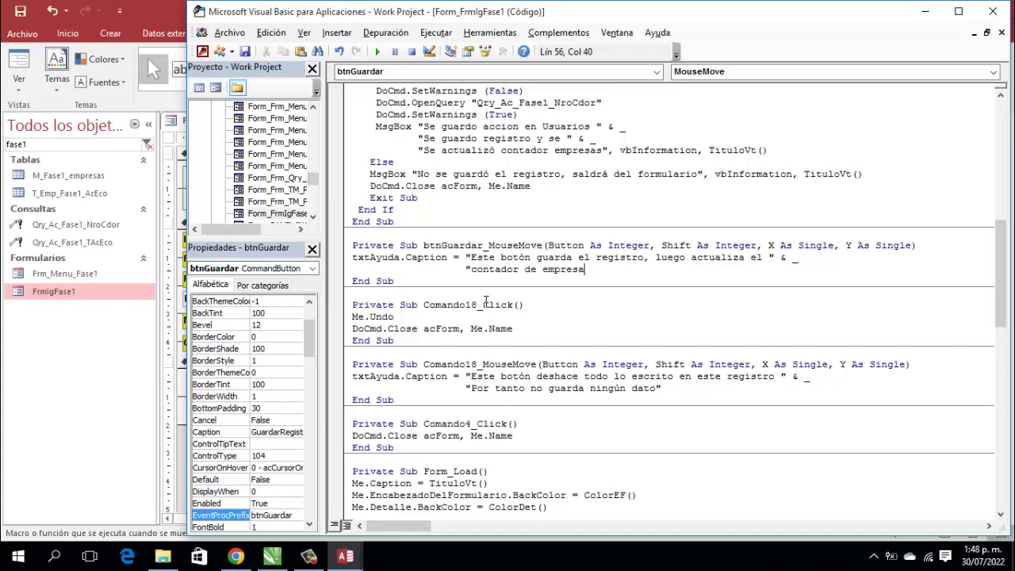
text(")
click(993, 11)
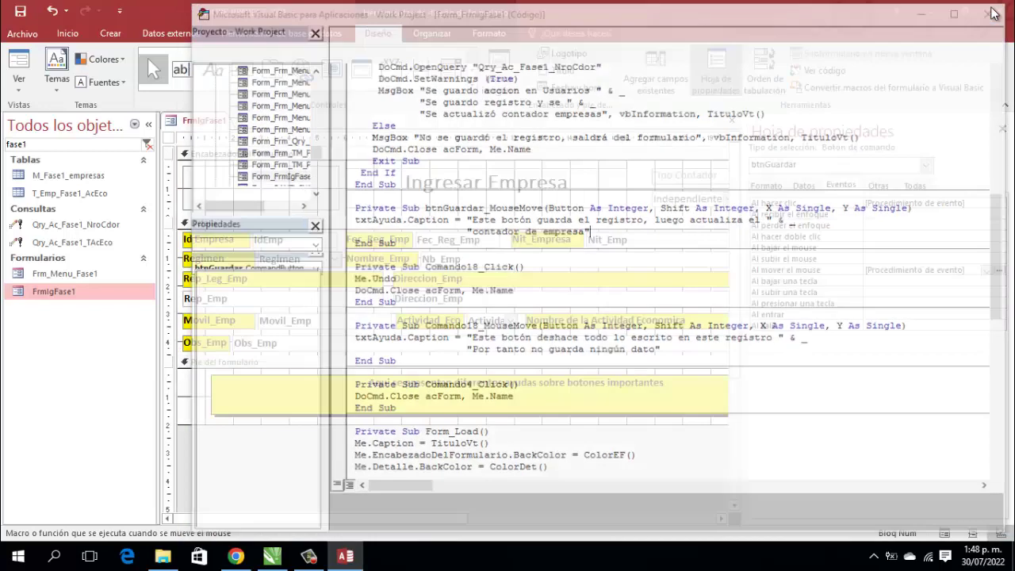
Step: Create Comando4_MouseMove for Cerrar Formulario with the caption 'Este botón le permite salir del formulario'
click(1003, 129)
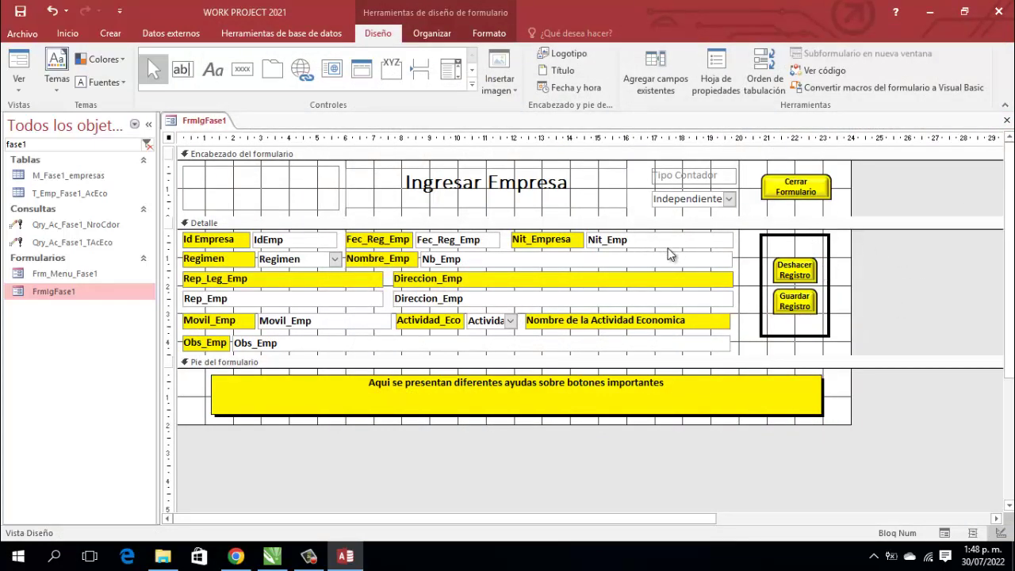
click(817, 199)
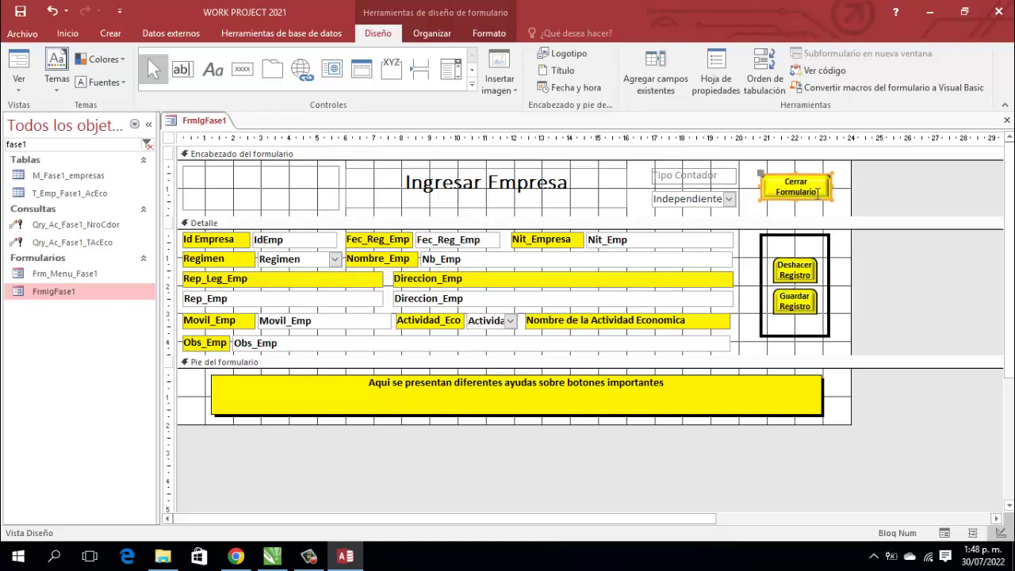
click(717, 62)
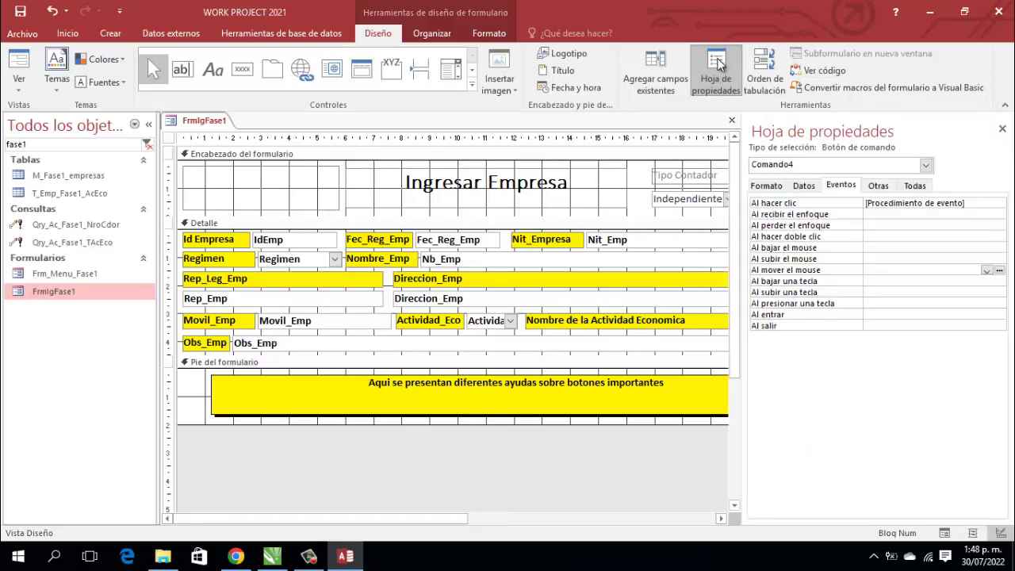
click(999, 270)
click(498, 162)
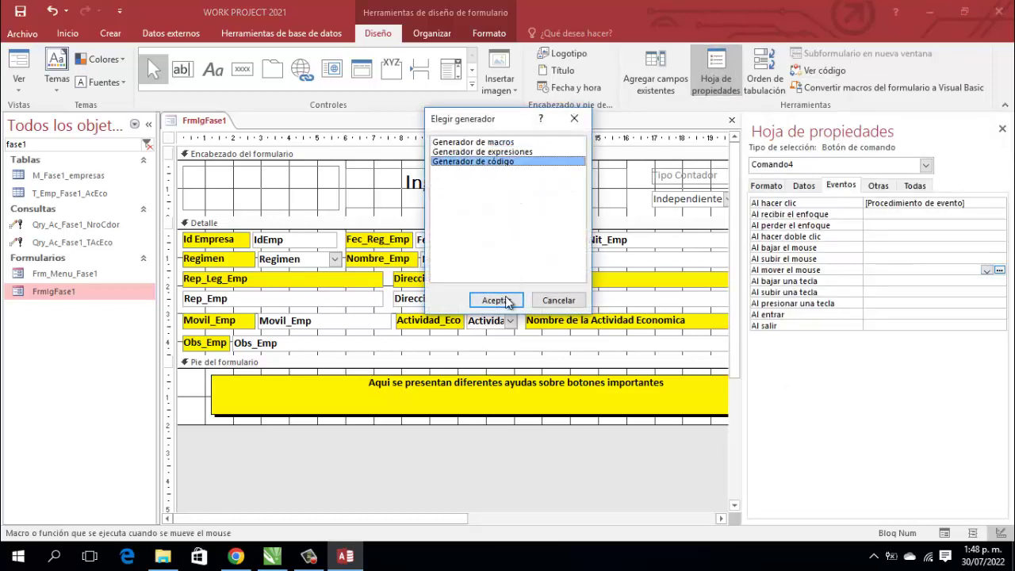
click(506, 298)
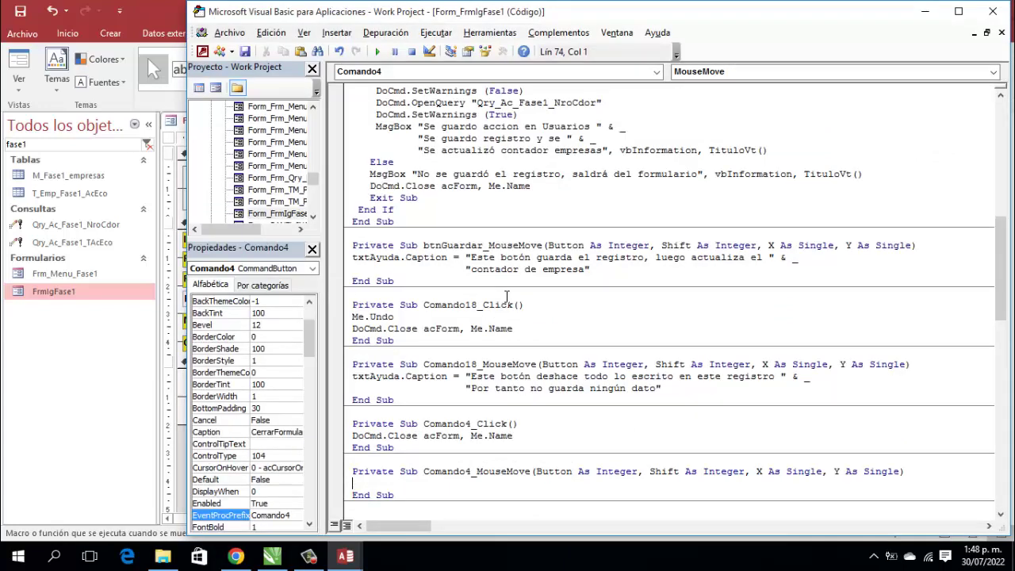
text(txtAyuda.c)
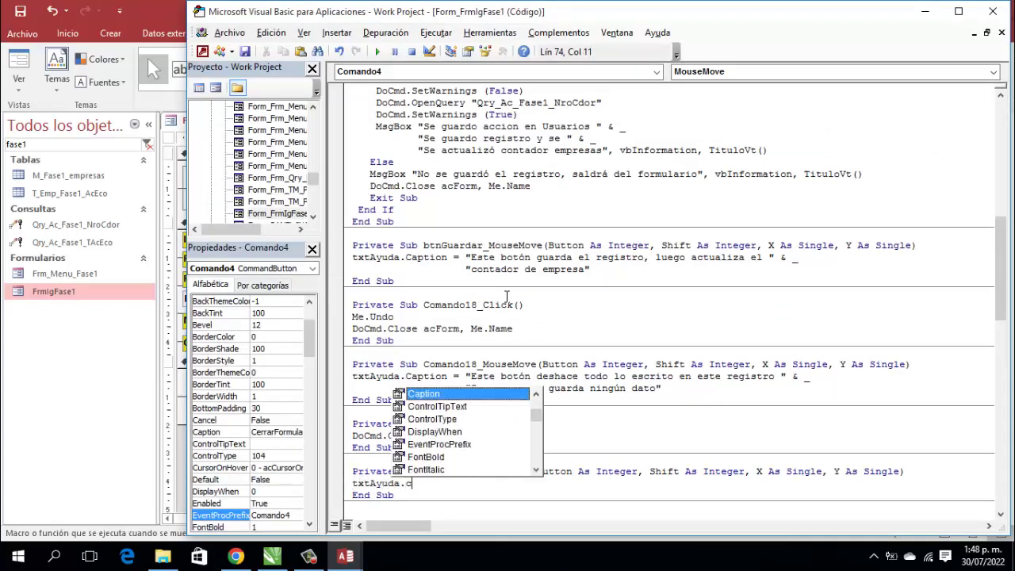
text(a )
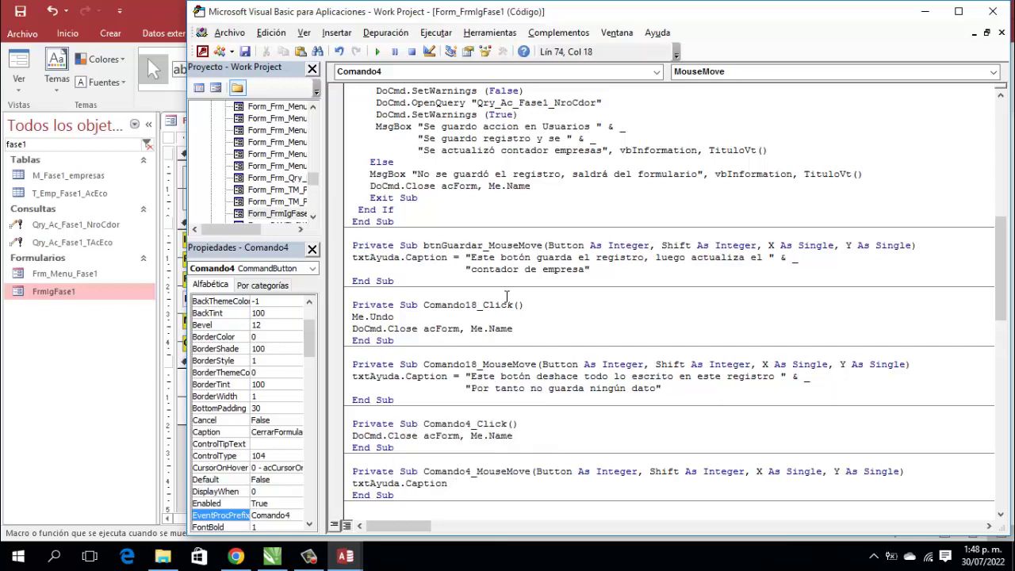
text(= "Este botón le permit)
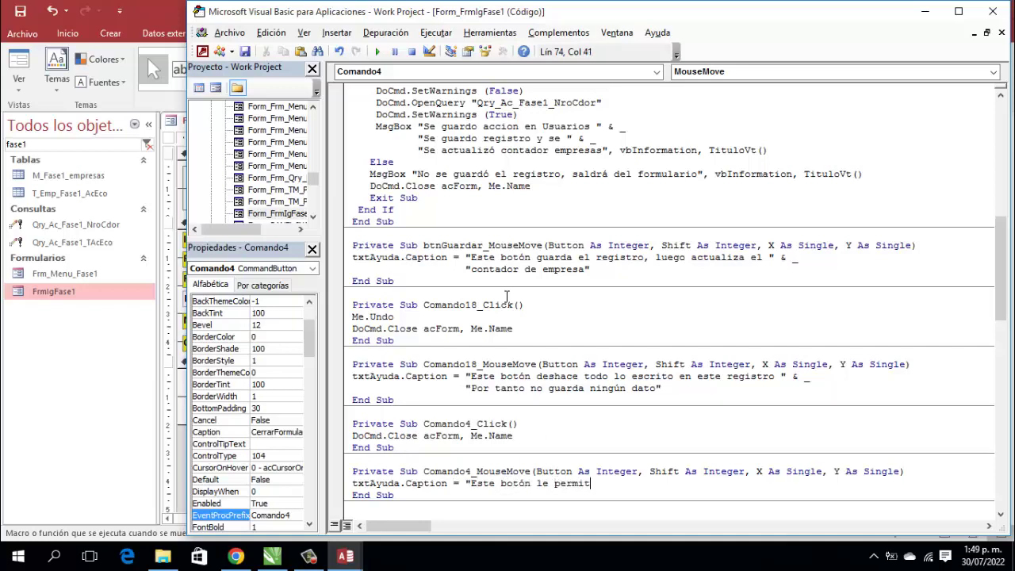
text(e salir del formulario")
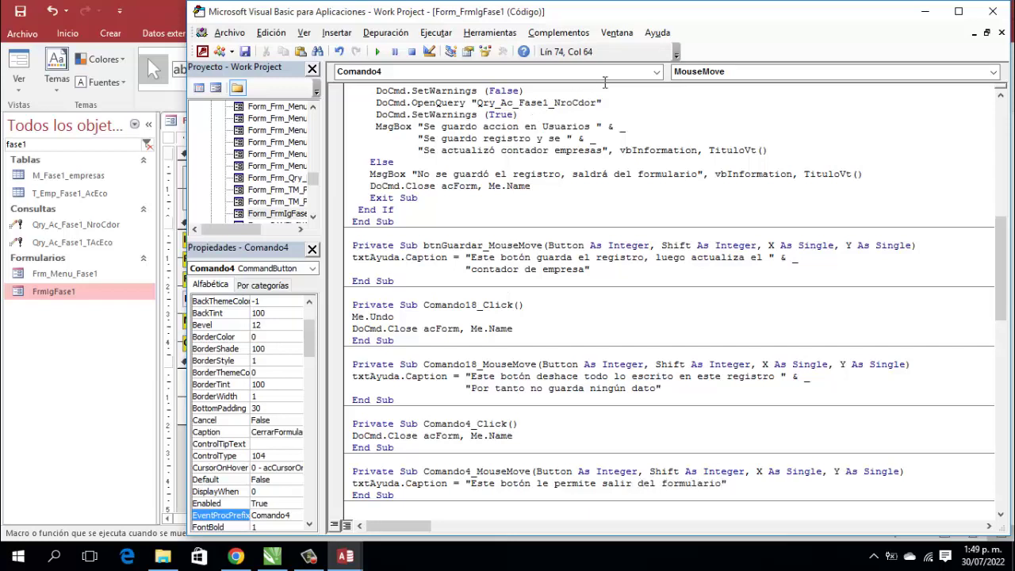
Step: Close the VBA editor and Property Sheet, then close FrmIgFase1 from its tab menu
click(993, 11)
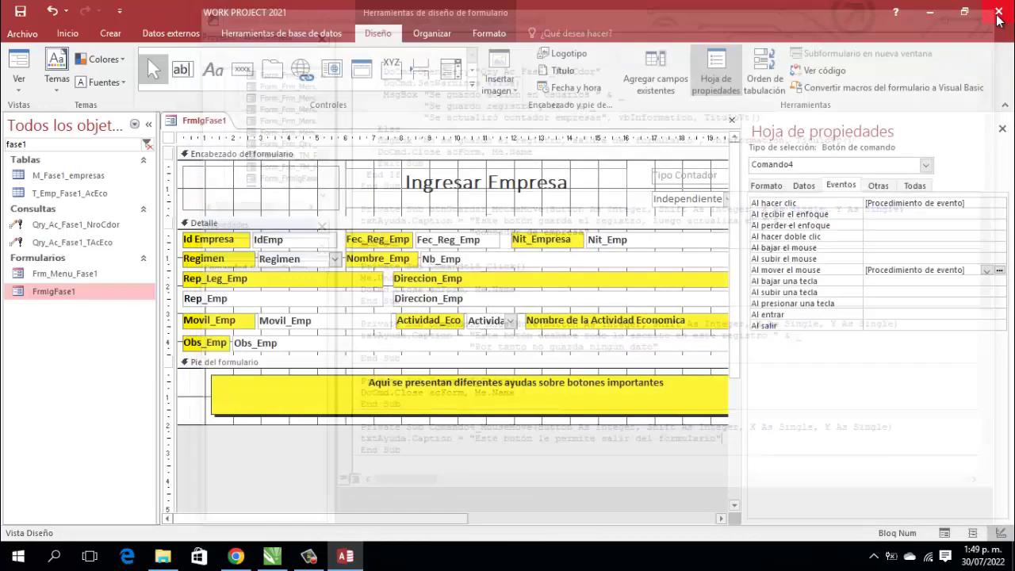
click(1003, 128)
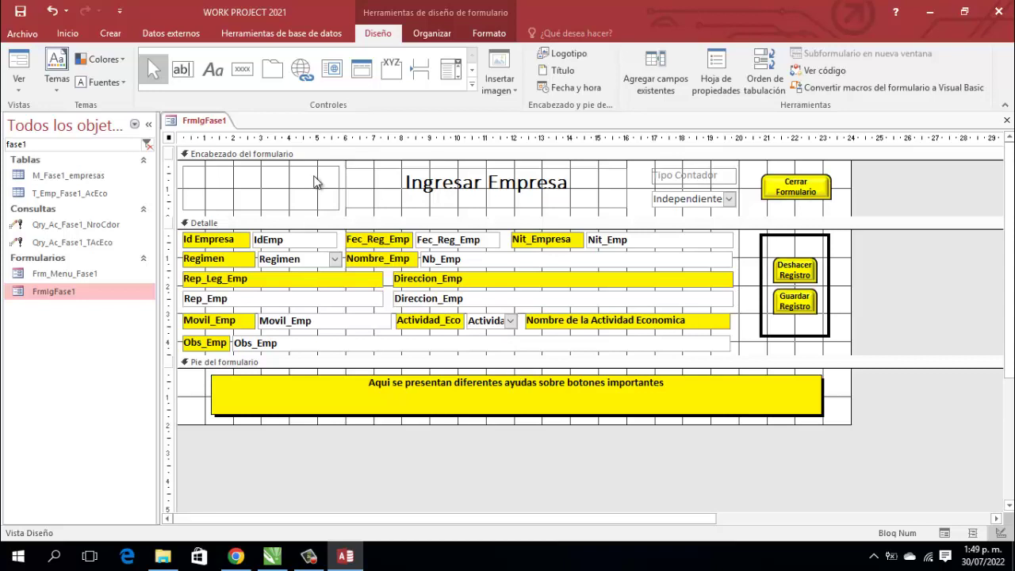
right_click(204, 123)
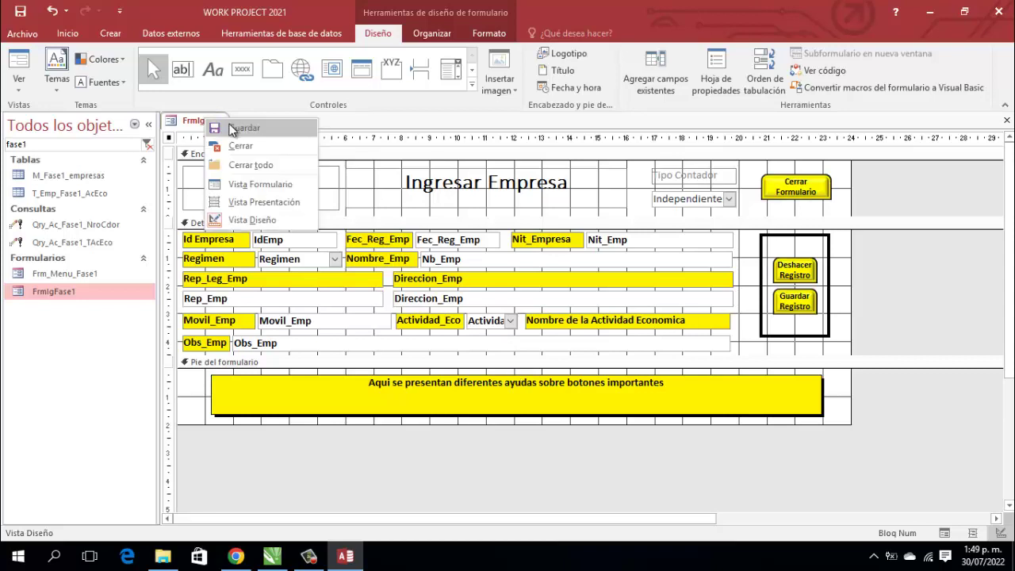
right_click(207, 124)
click(222, 146)
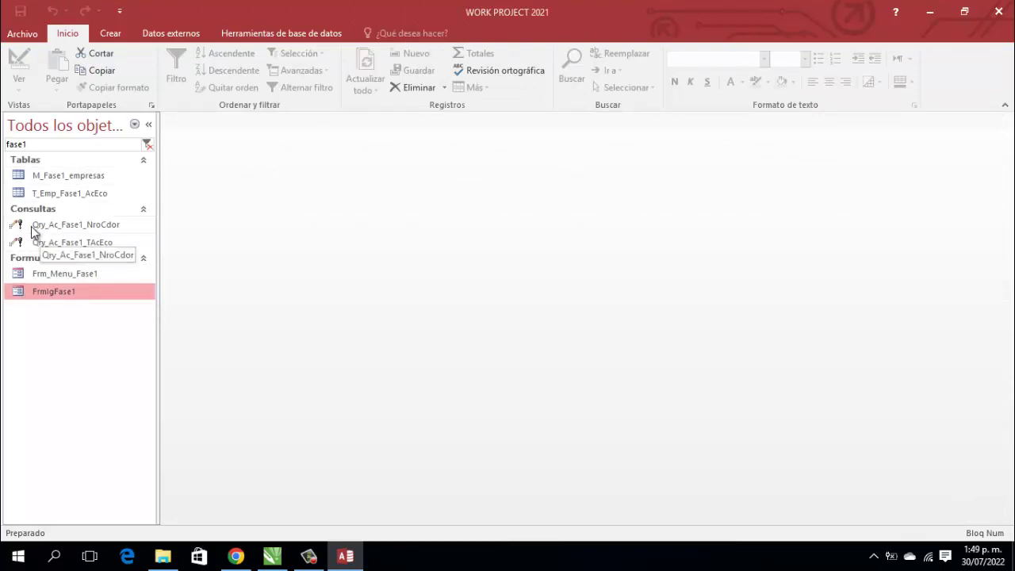
Step: Open T_Emp_Fase1_AcEco and add PANADERIA as a new record after TRAIDING
double_click(77, 196)
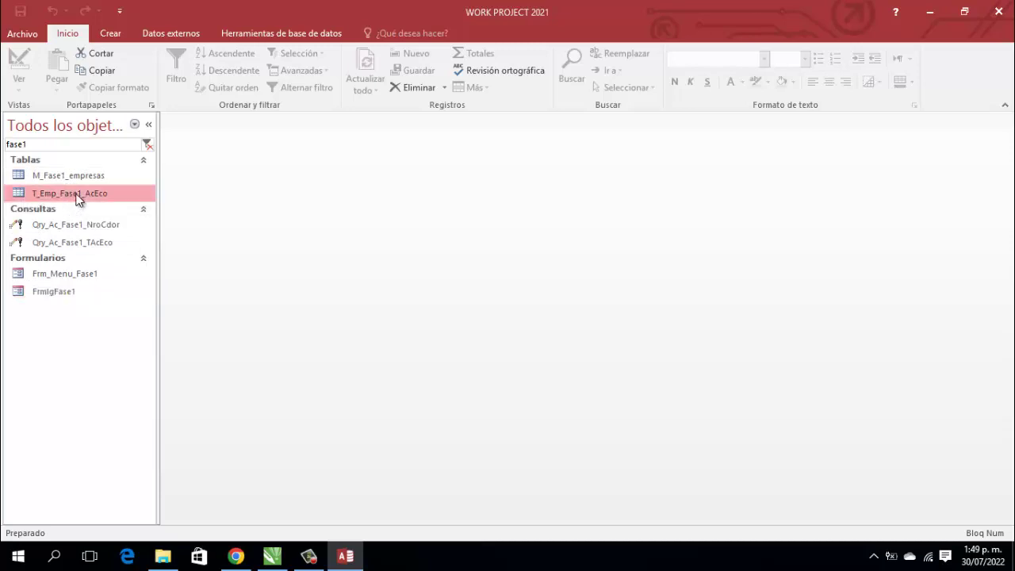
scroll(310, 317, down, 5)
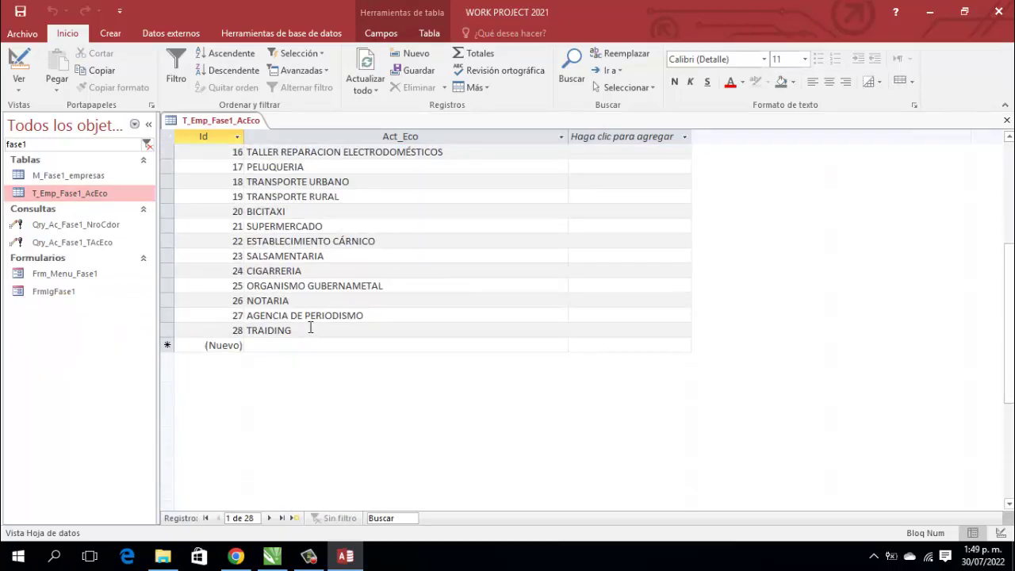
scroll(310, 327, up, 5)
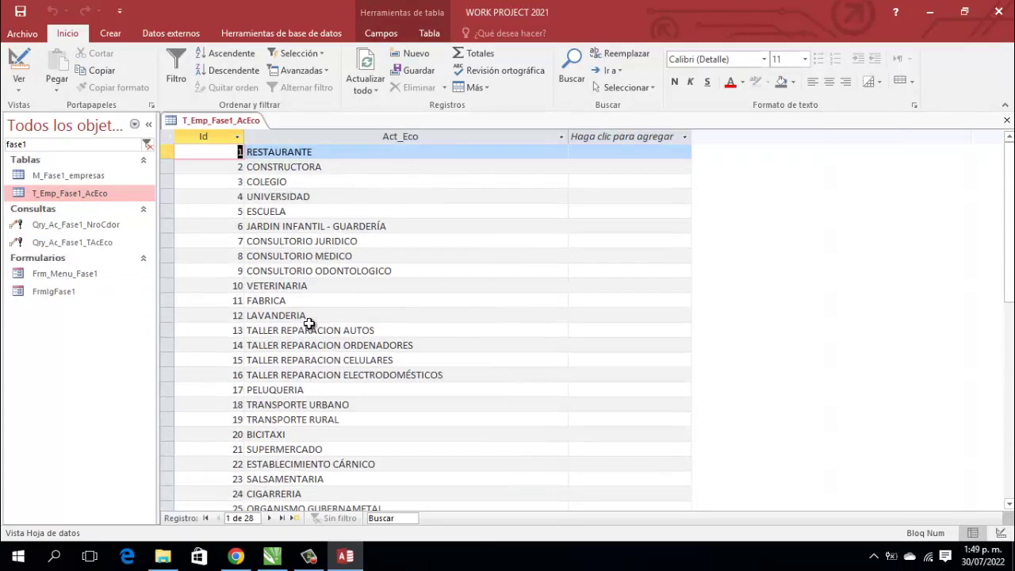
scroll(309, 325, down, 3)
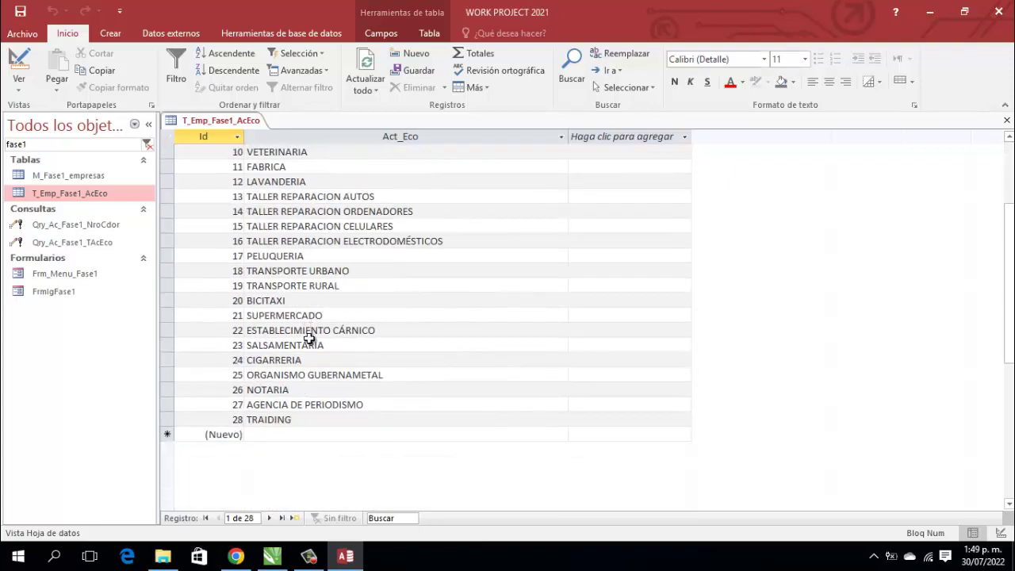
click(309, 418)
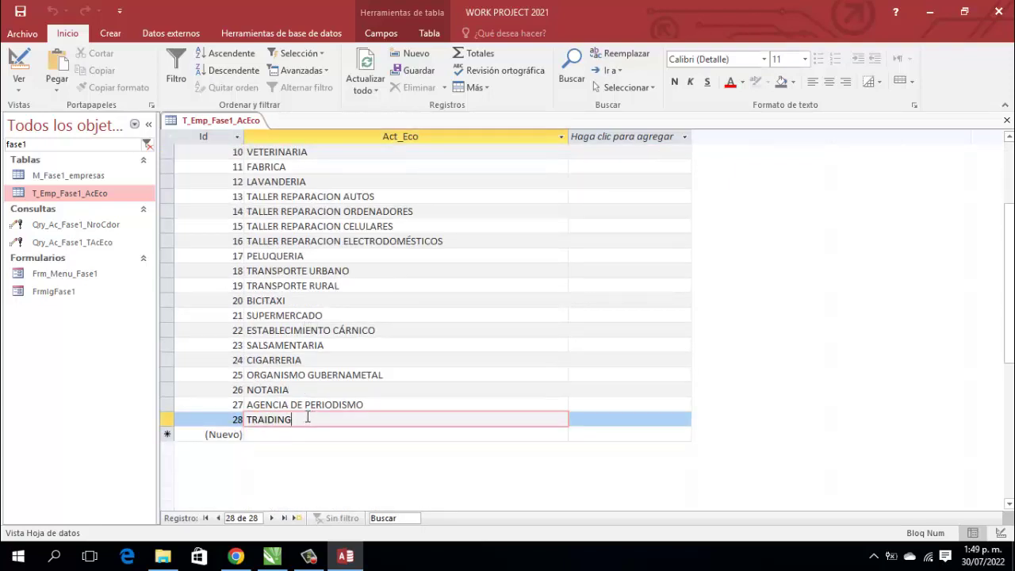
key(Down)
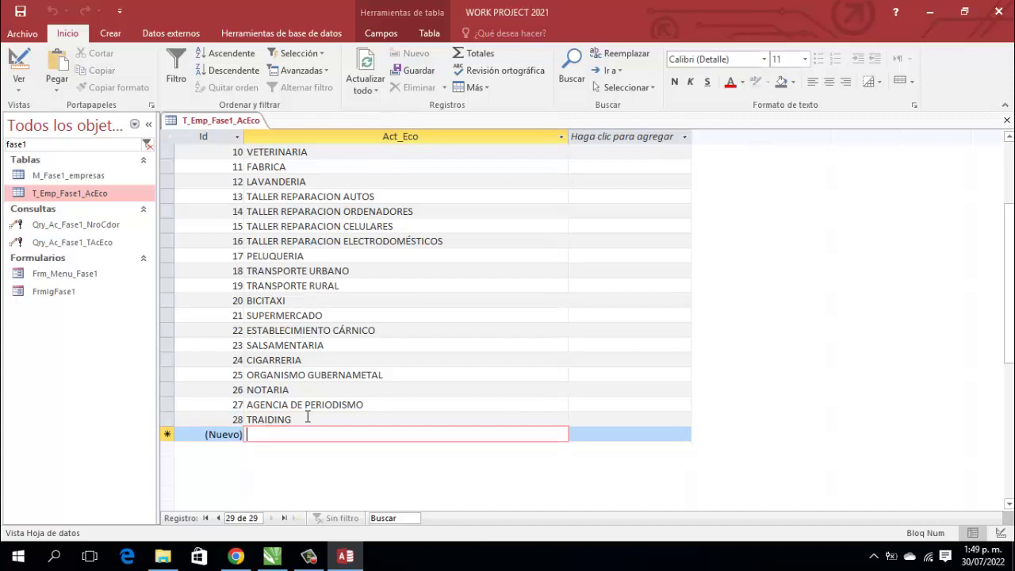
key(Caps_Lock)
text(PANADERIA)
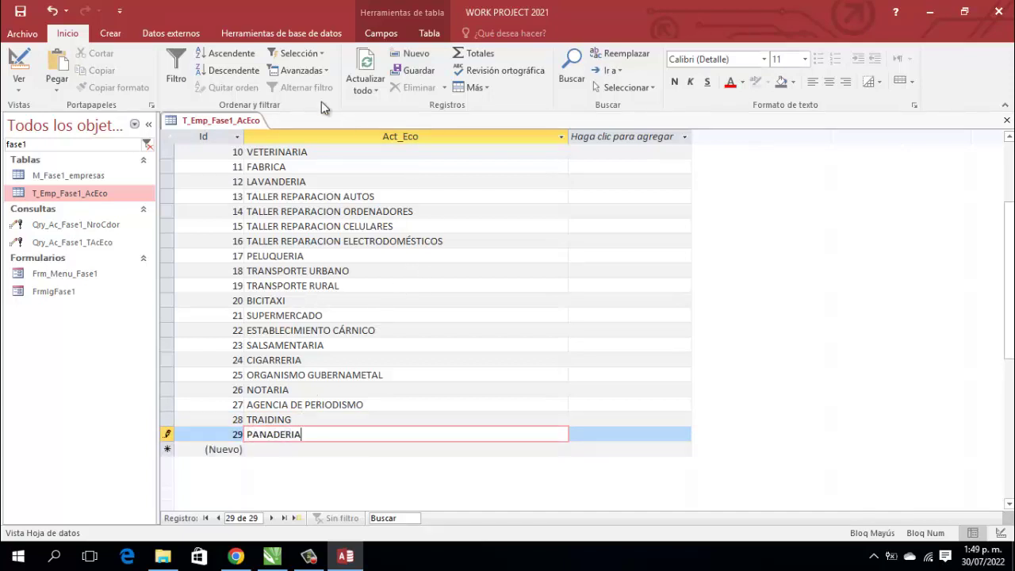
Step: Save the T_Emp_Fase1_AcEco table and close it
right_click(228, 120)
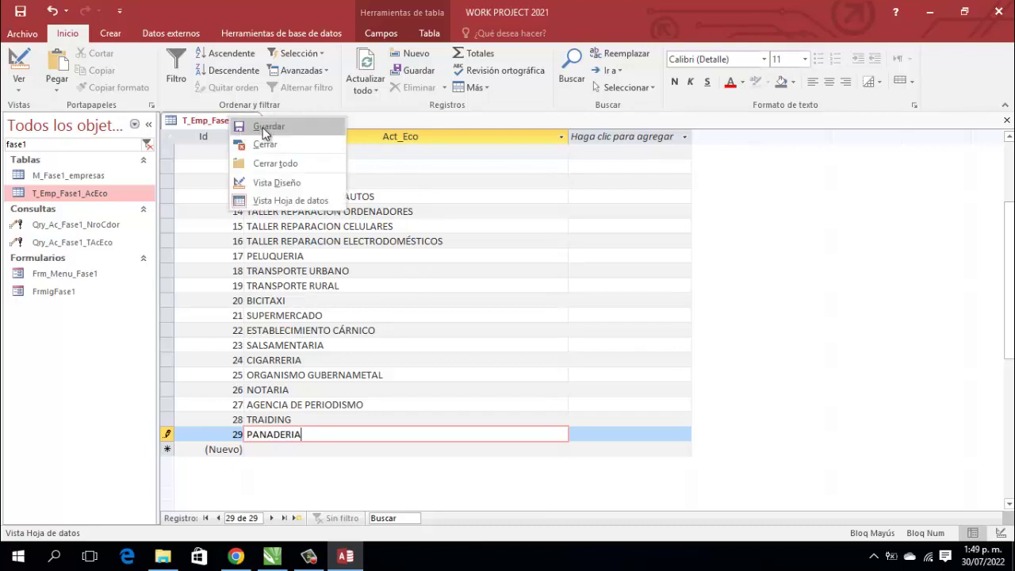
click(262, 127)
right_click(238, 126)
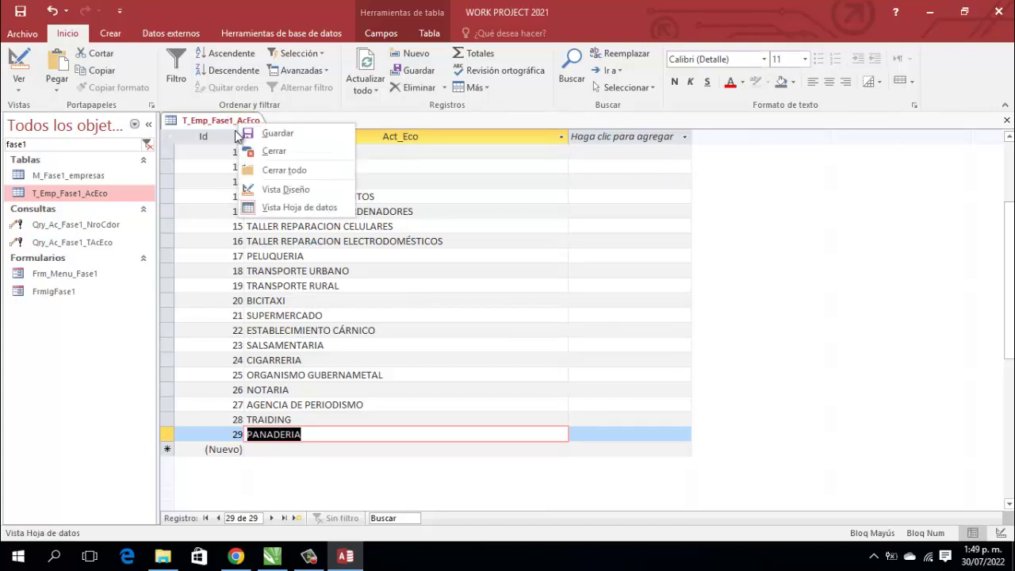
click(264, 135)
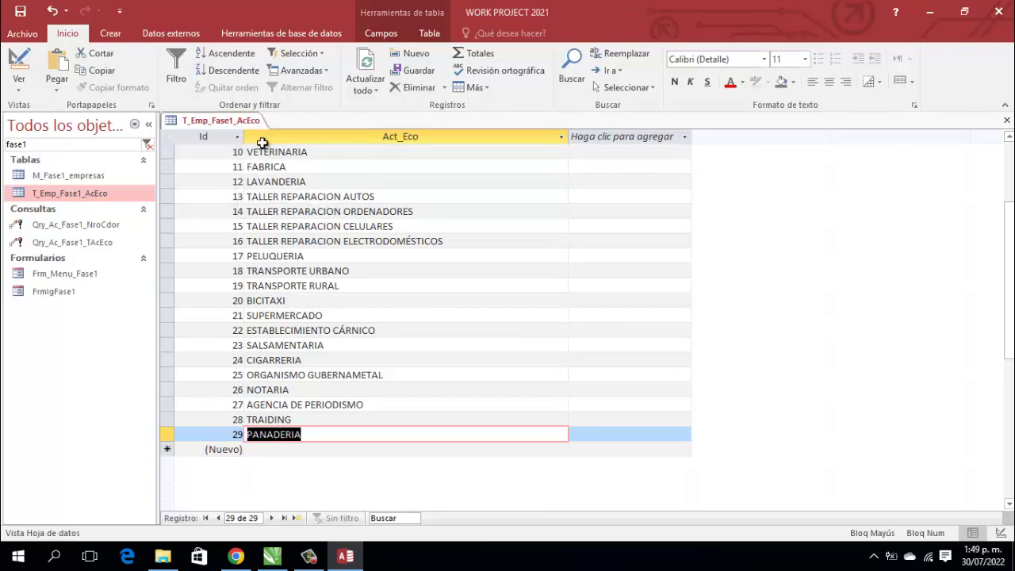
right_click(229, 122)
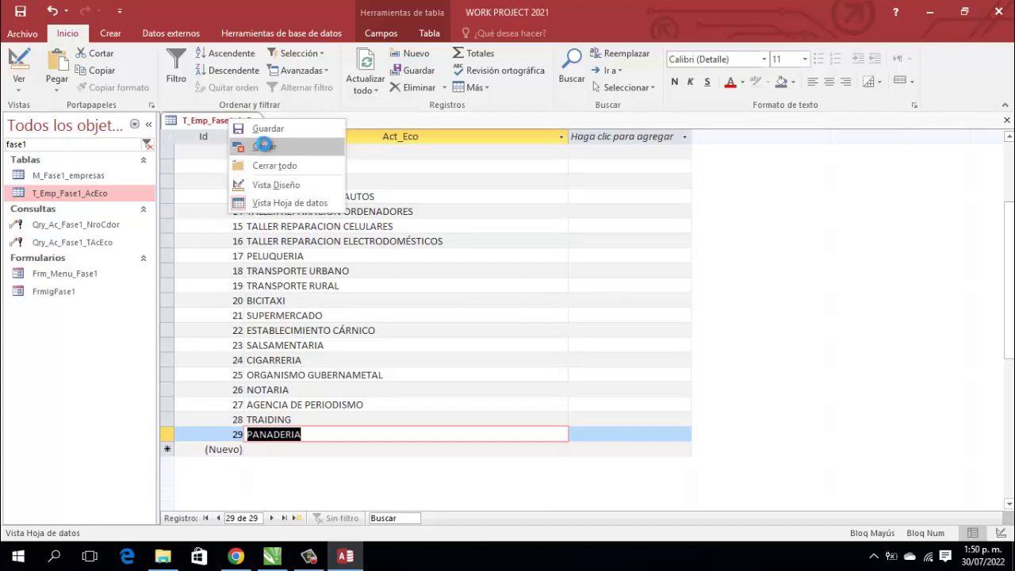
click(265, 147)
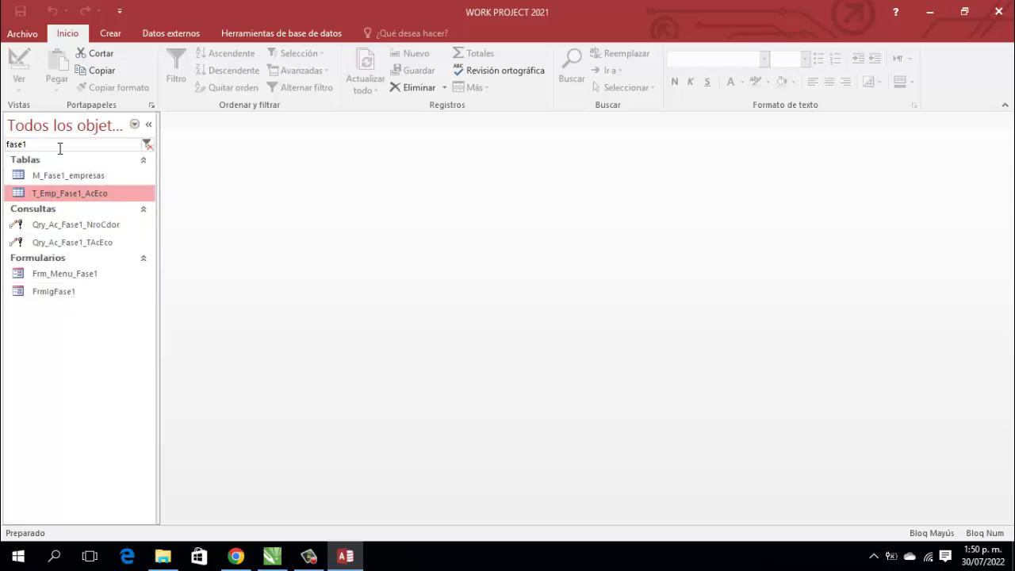
Step: Filter the navigation pane for 'INICI' to open the PANEL INICIAL form
drag(59, 145, 4, 142)
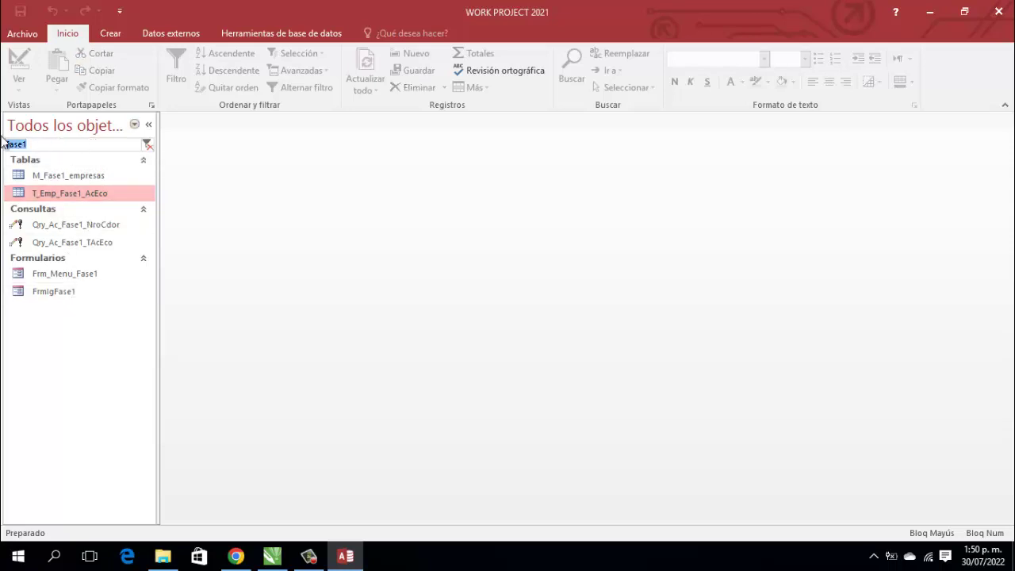
text(INICI)
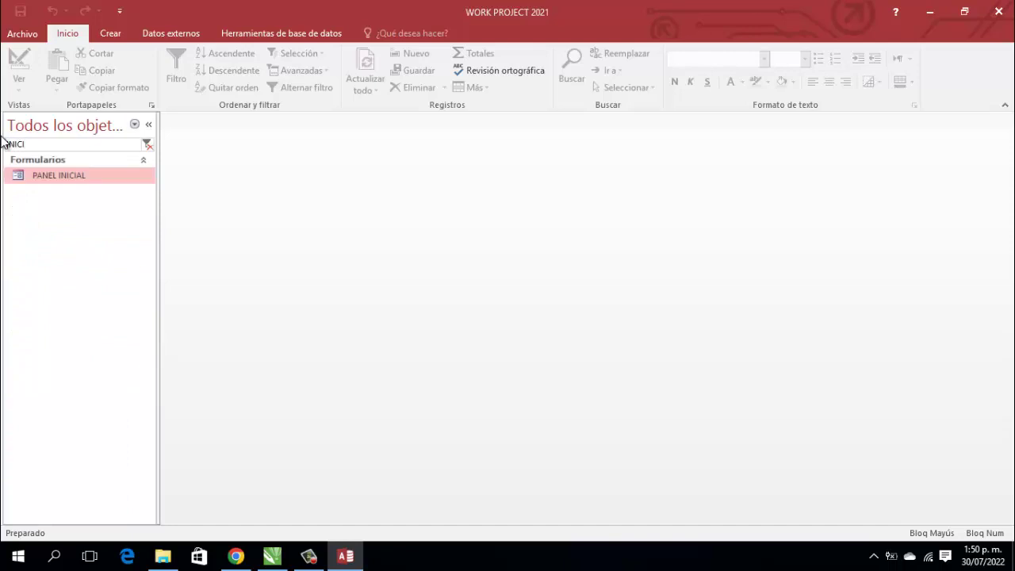
key(Return)
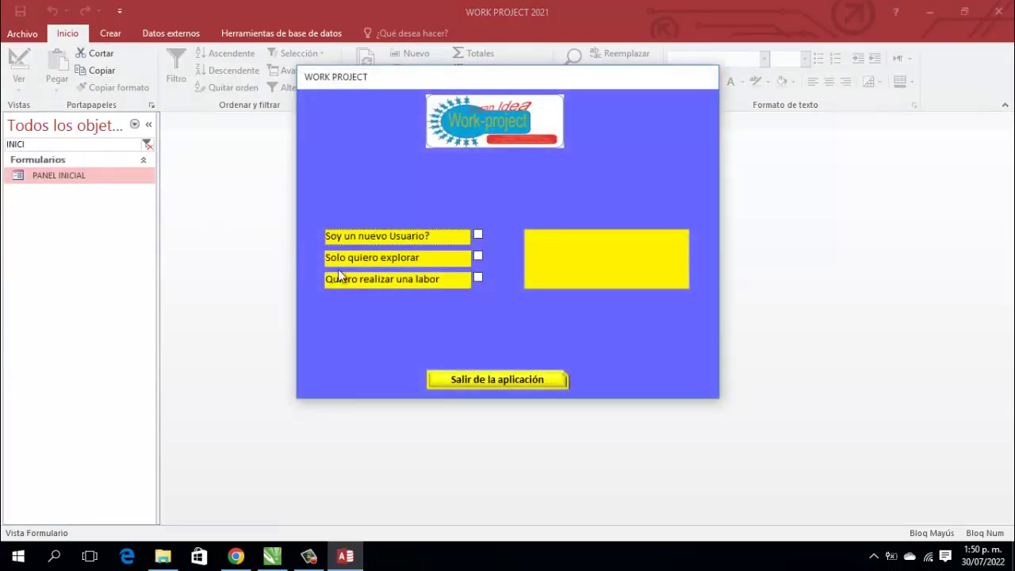
Step: Log in with the chosen user and password, then open Fase 1 > Ingresar Empresa
click(478, 277)
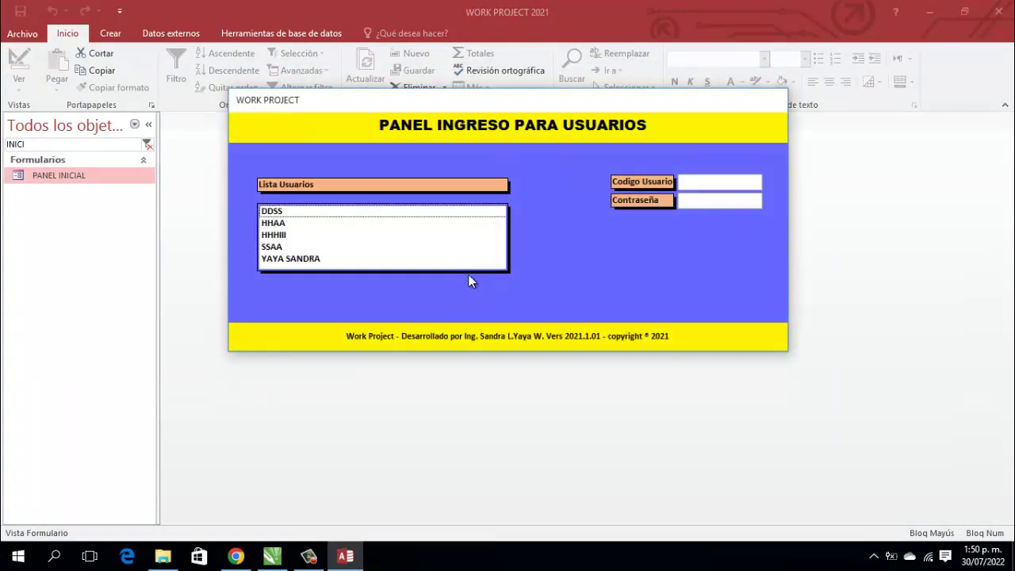
click(311, 259)
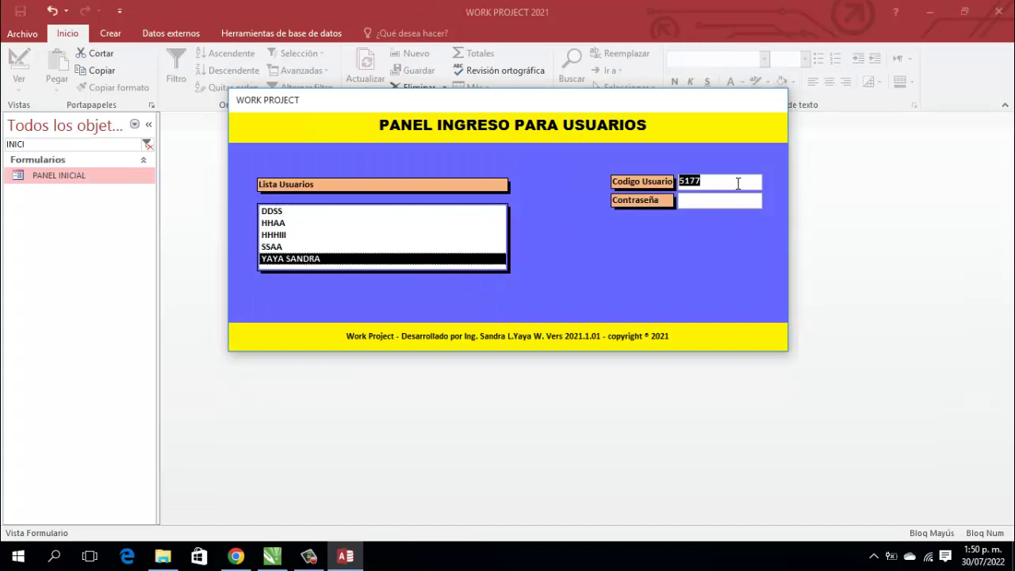
click(738, 183)
text(****)
key(Return)
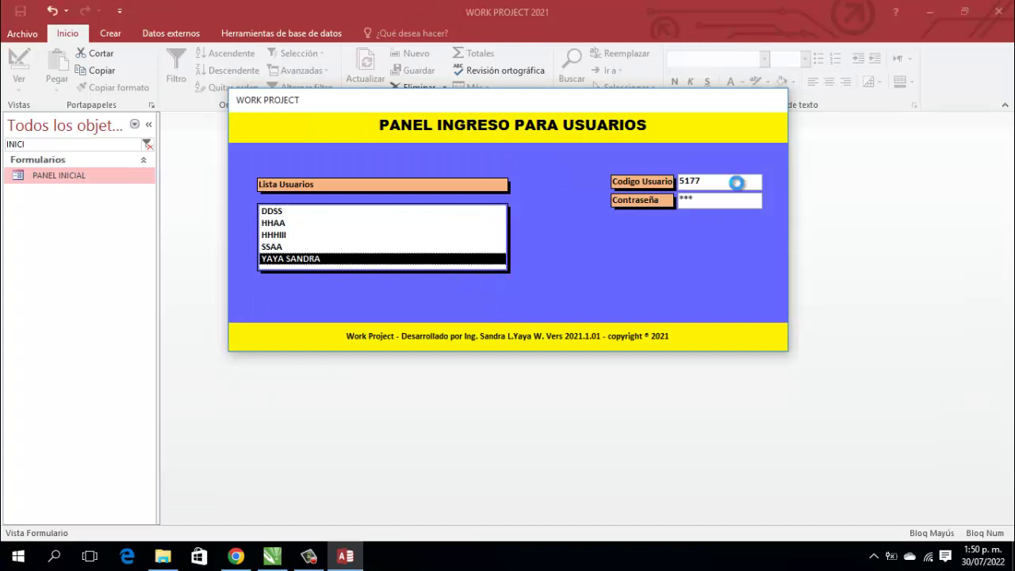
key(Return)
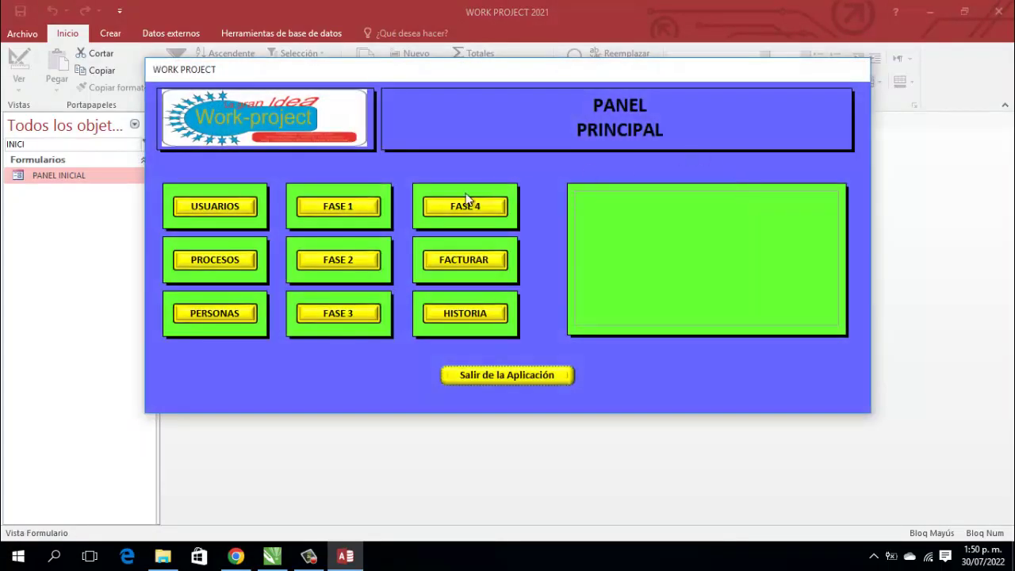
click(360, 208)
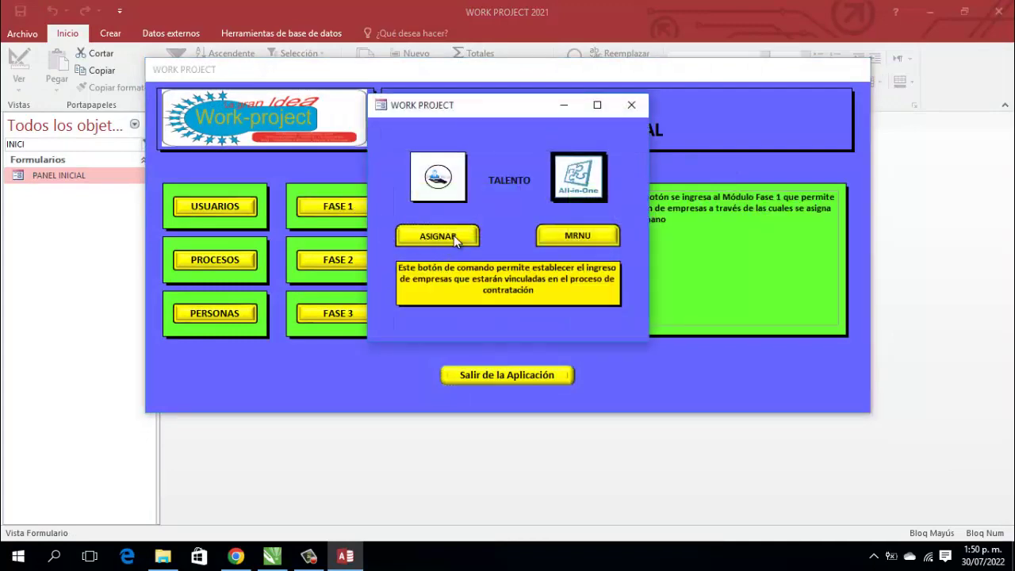
click(452, 236)
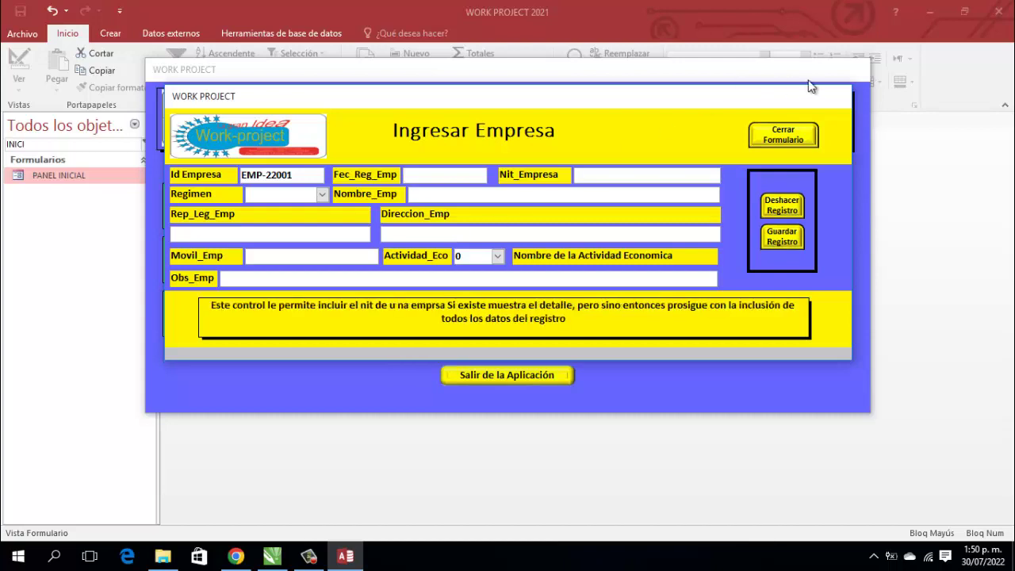
mouse_move(797, 140)
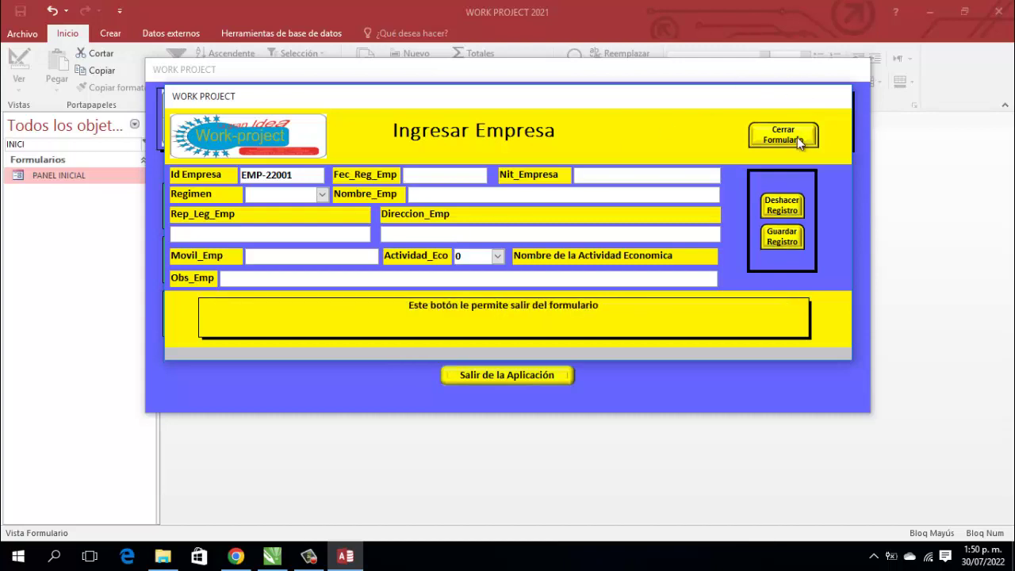
mouse_move(781, 208)
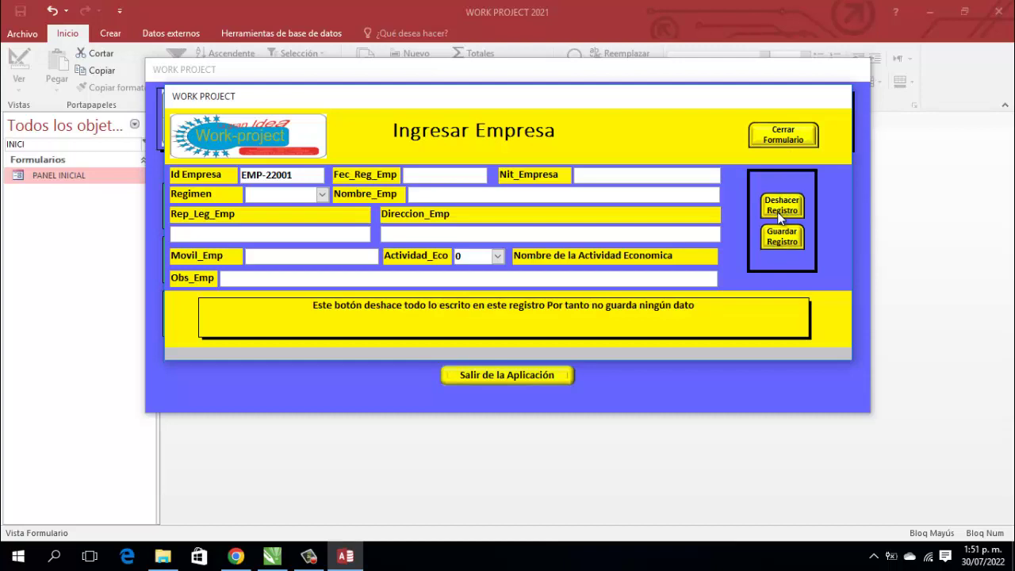
mouse_move(781, 238)
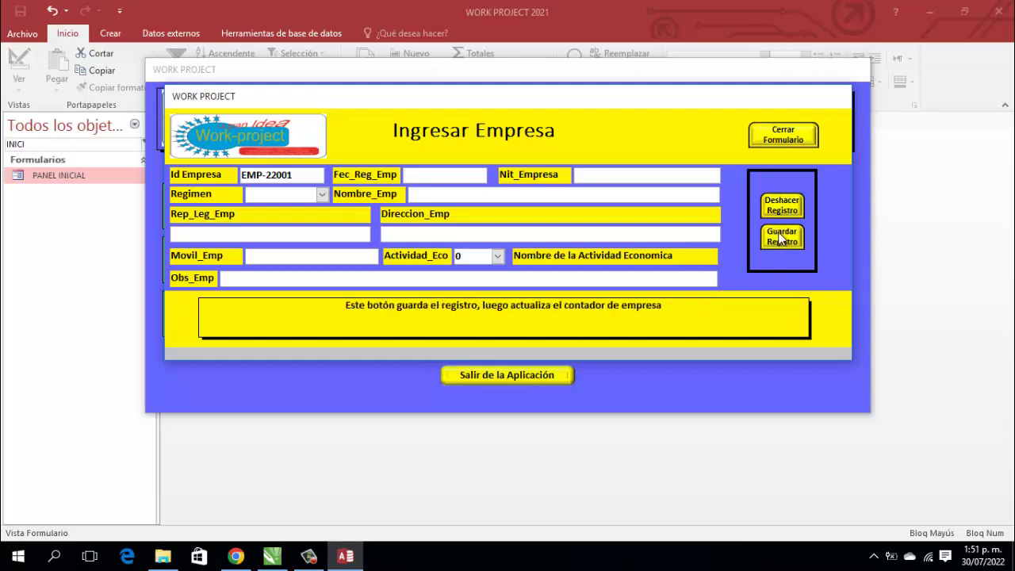
mouse_move(608, 174)
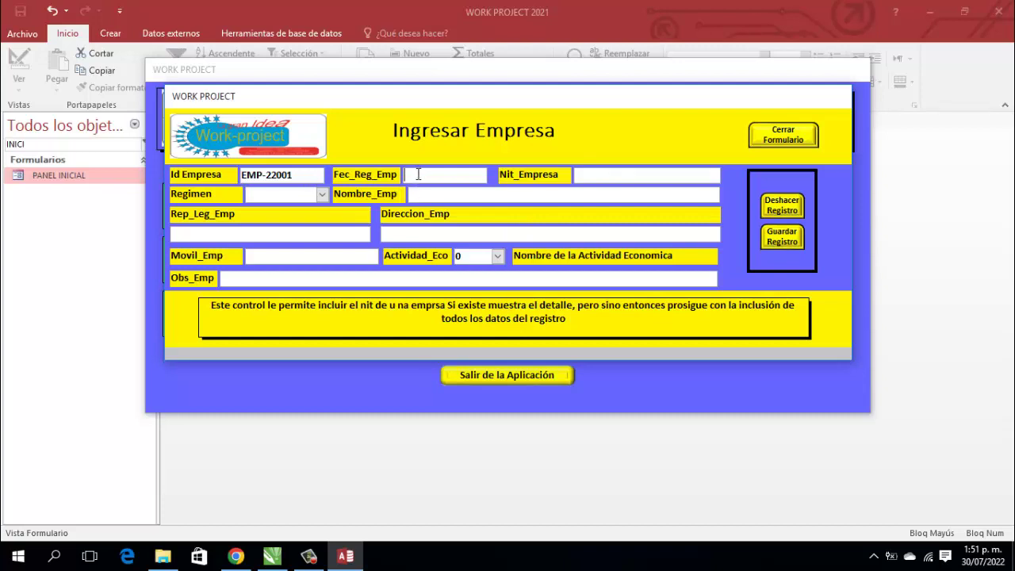
Step: Enter today's date 30/07/2022 and the company's tax ID, acknowledging it isn't registered yet
key(ctrl+semicolon)
key(Tab)
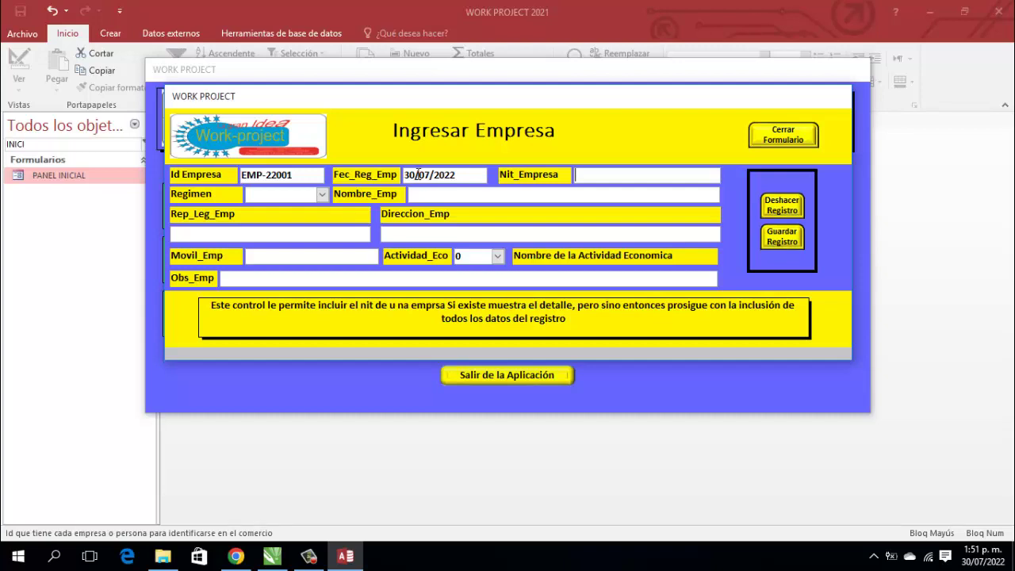
key(Return)
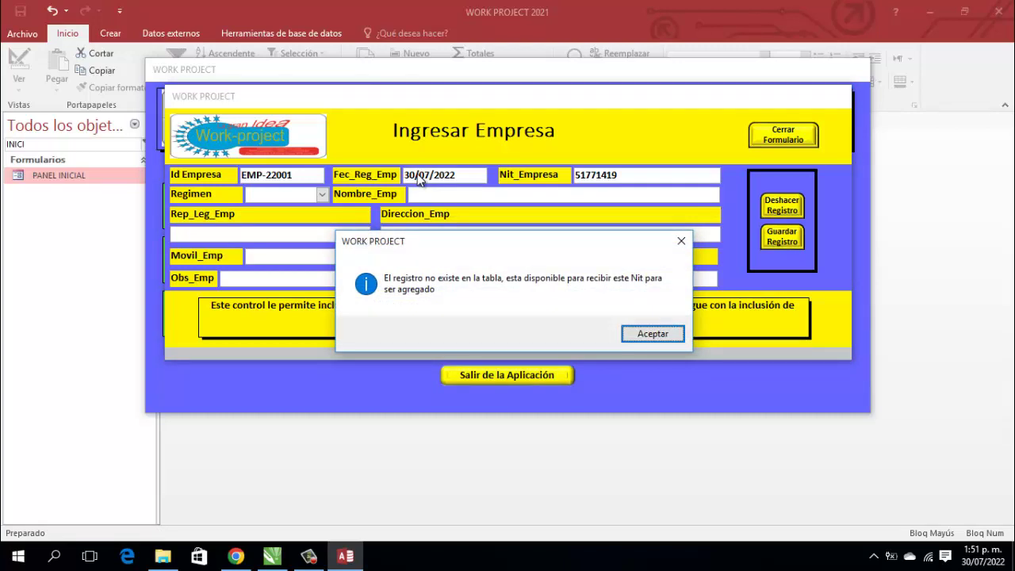
key(Return)
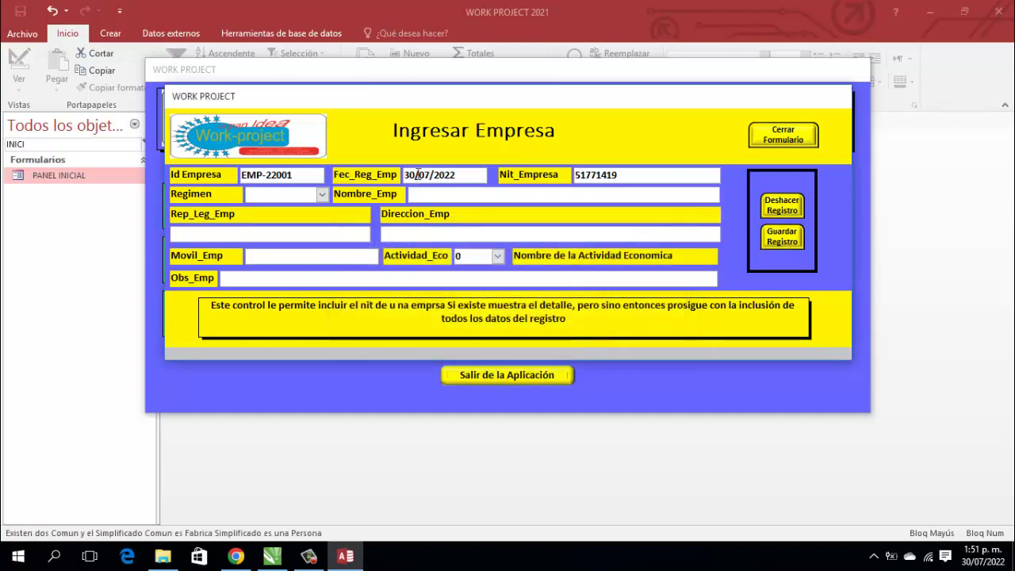
Step: Choose the SIMPLIFICADO regime and enter the company name ESCUELA VIRTUAL INFOYAYATEC
key(alt+Down)
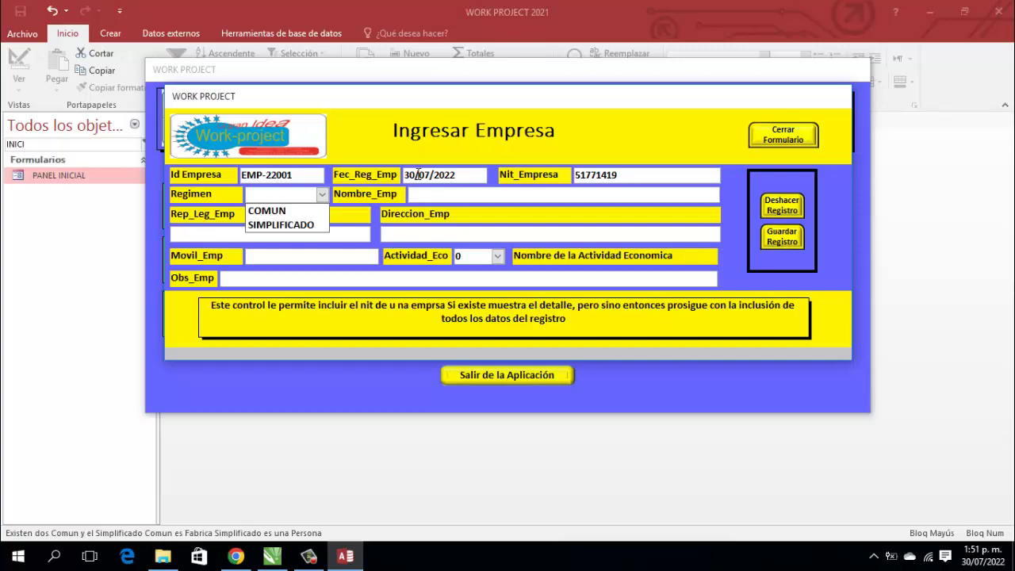
key(Down)
key(Down)
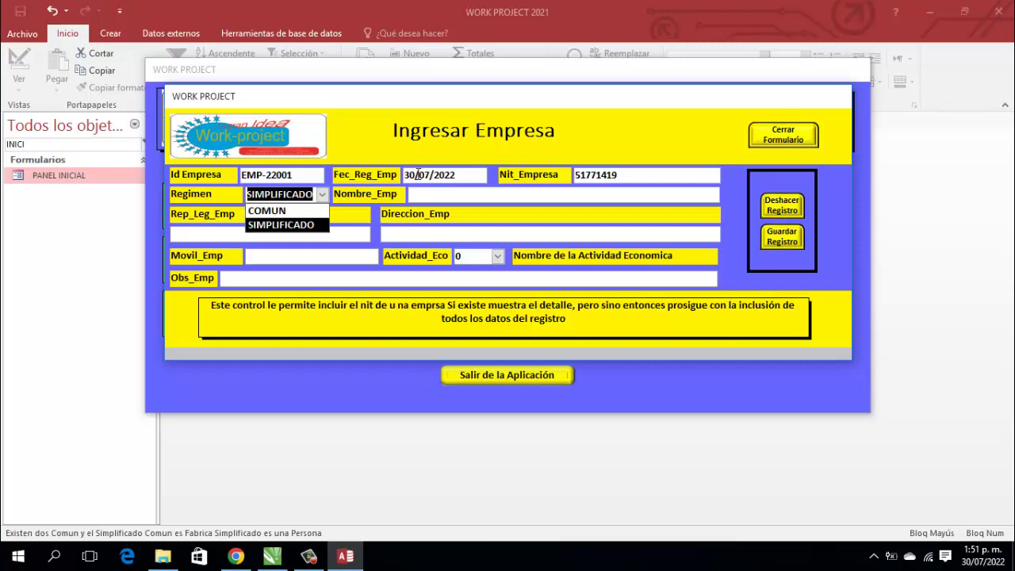
key(Tab)
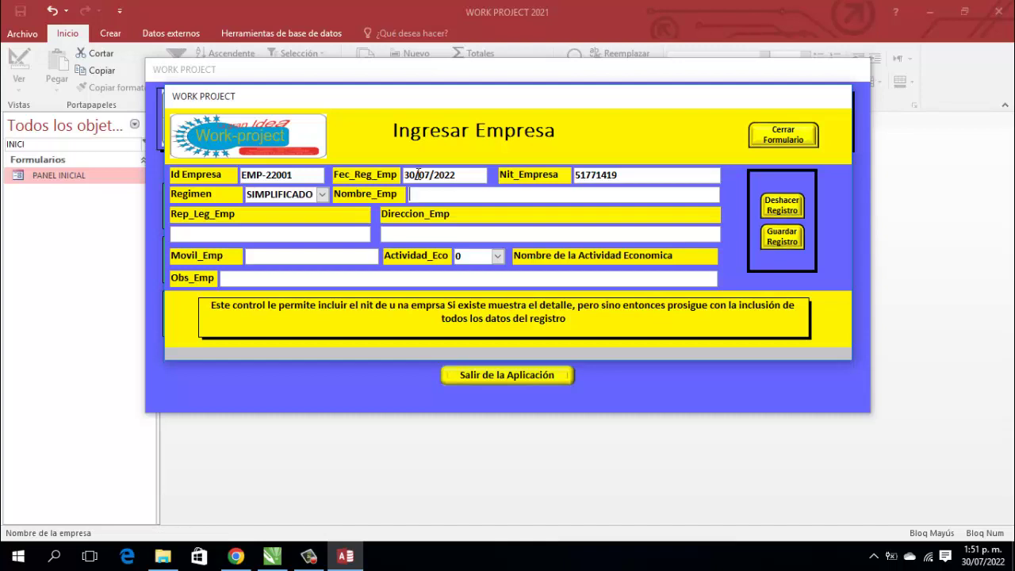
key(Caps_Lock)
text(esc)
text(ESCUELA VIRT)
text(UAL)
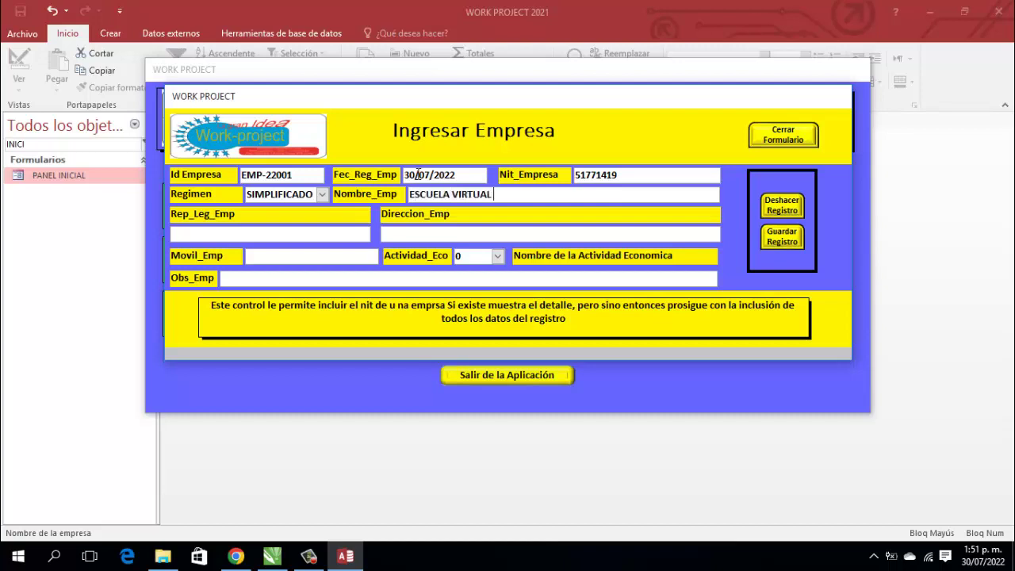
text( INFOYAYATEC)
Step: Fill in the representative's name, address, mobile, activity 5 ESCUELA and the observations text
key(Tab)
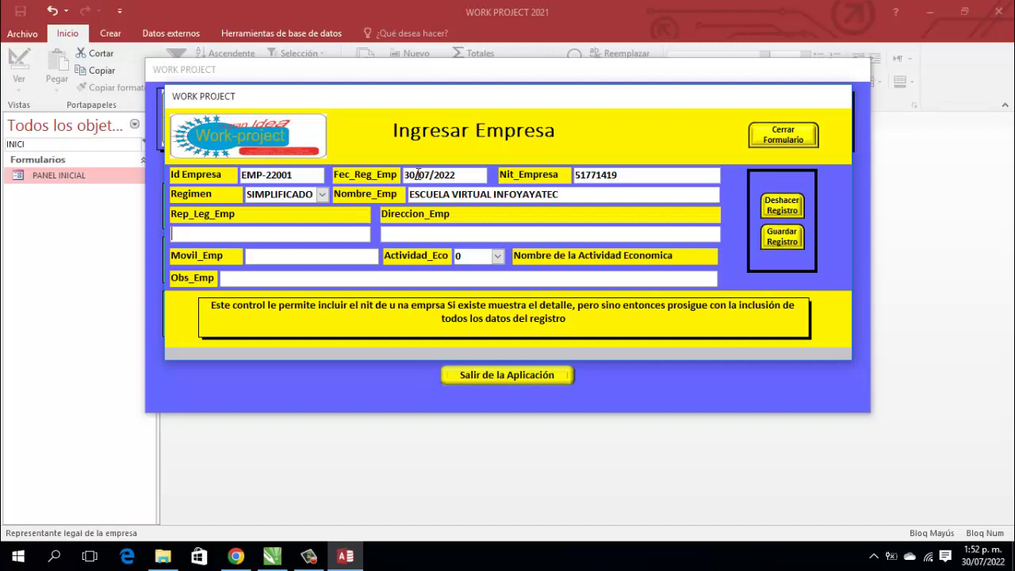
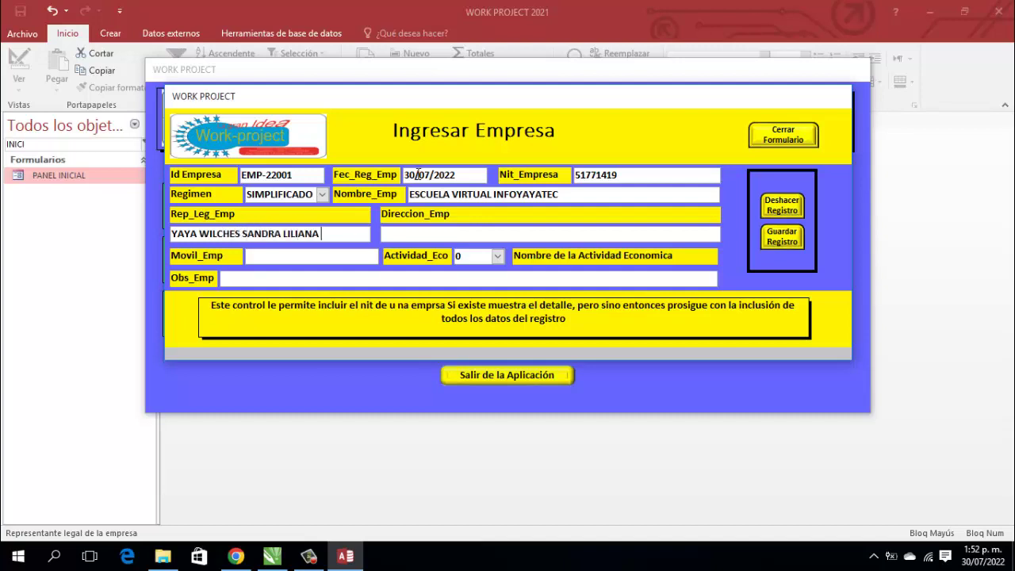
key(Tab)
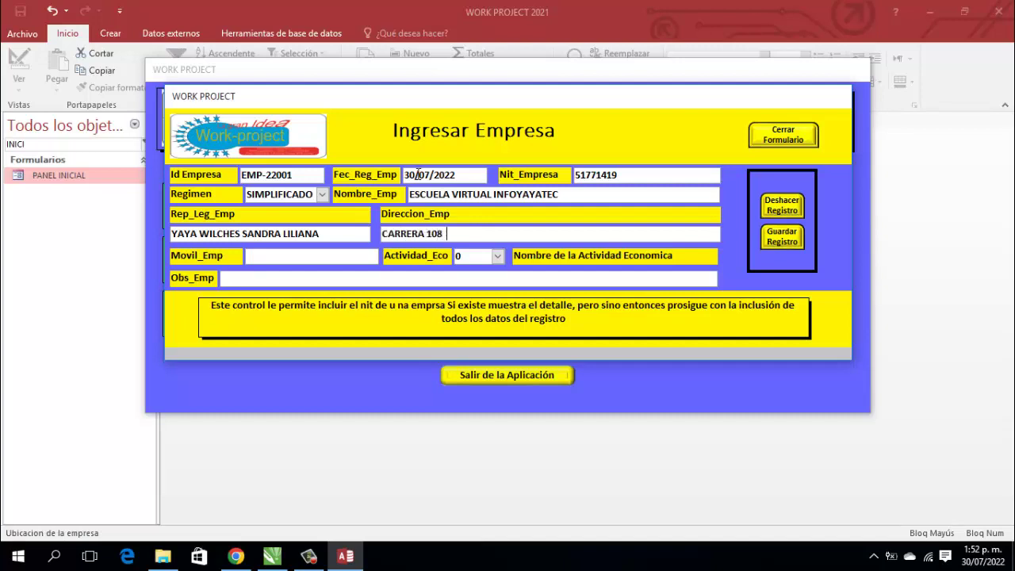
key(Tab)
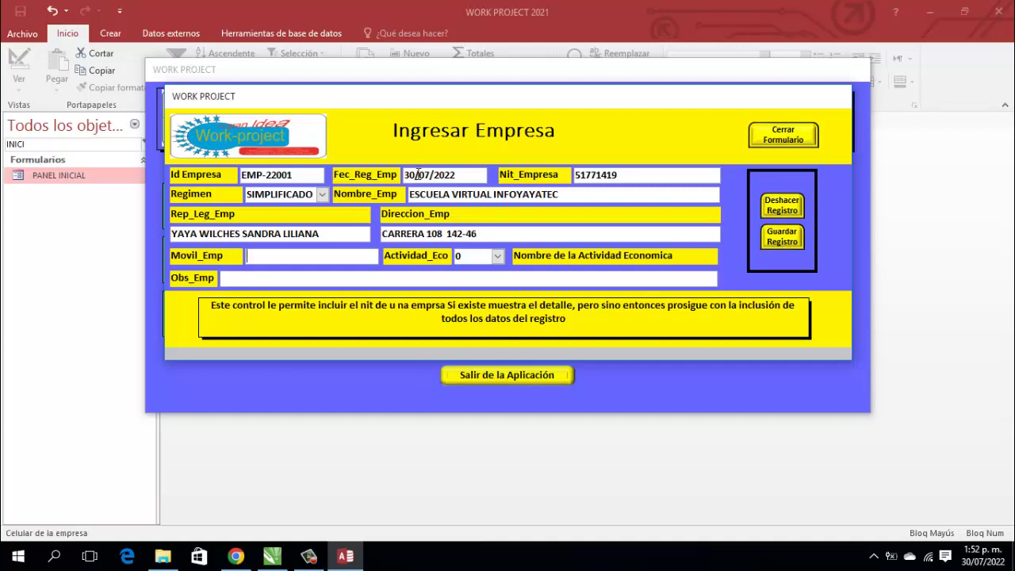
text(5732)
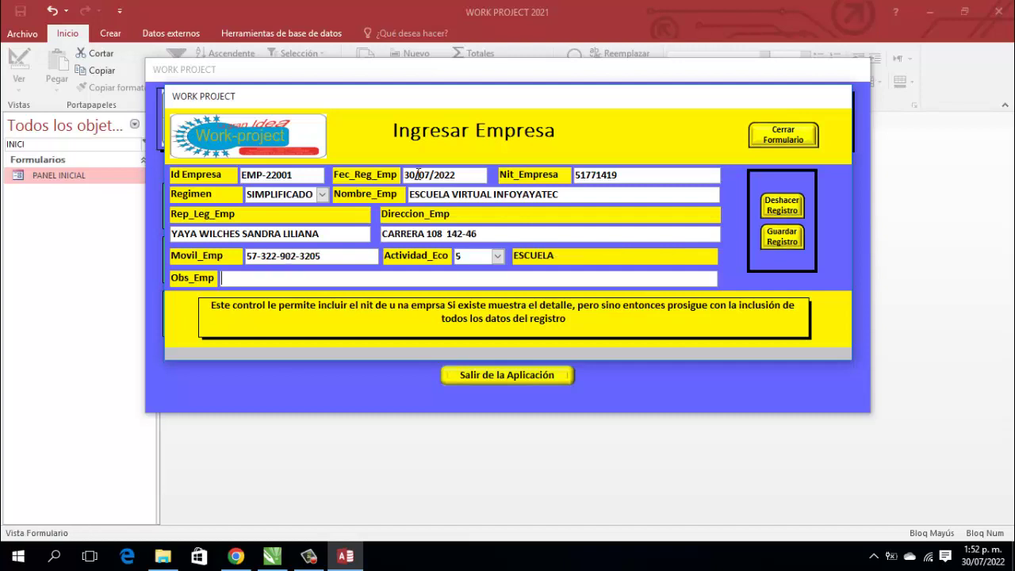
text(ENTE VIRTUAL DE FORMACION)
text( PARA EL DES)
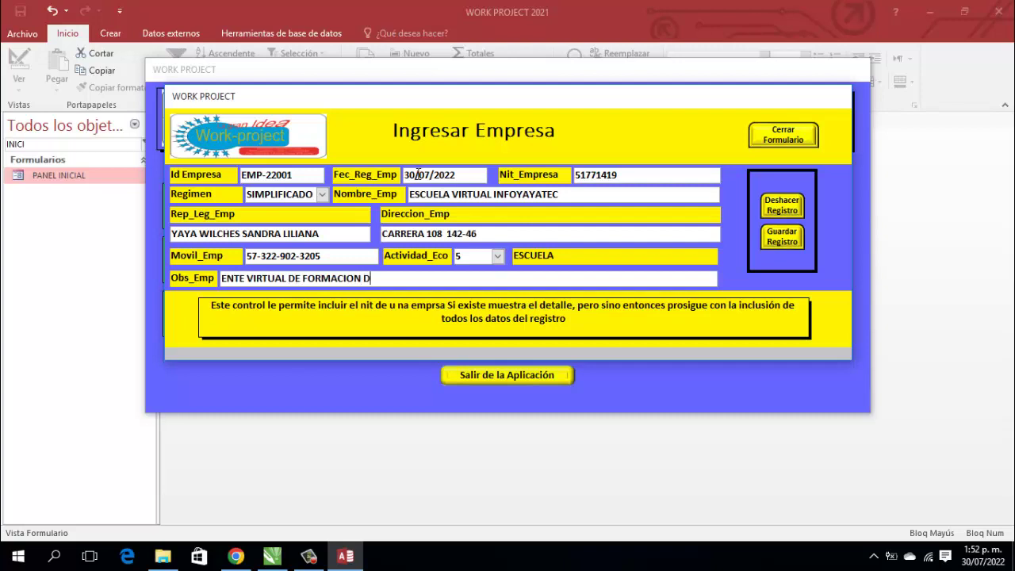
text(ARROLLO DEL TA)
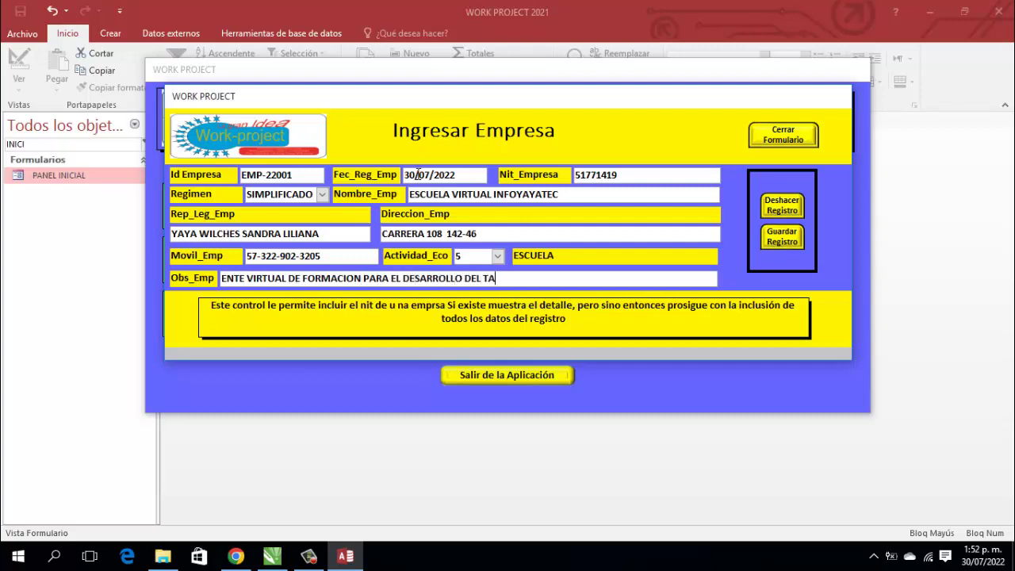
text(LENTO HUMANO)
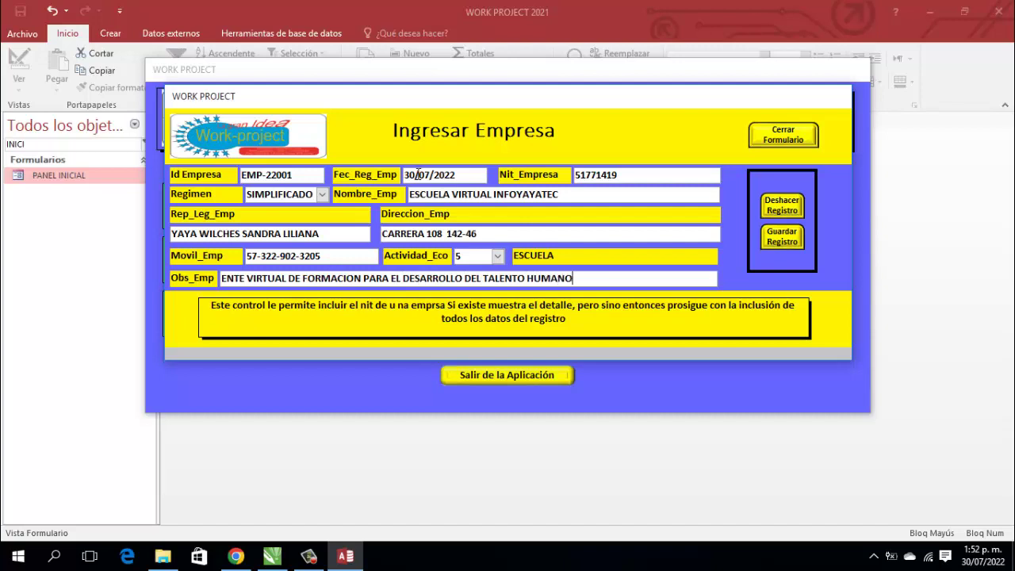
key(Tab)
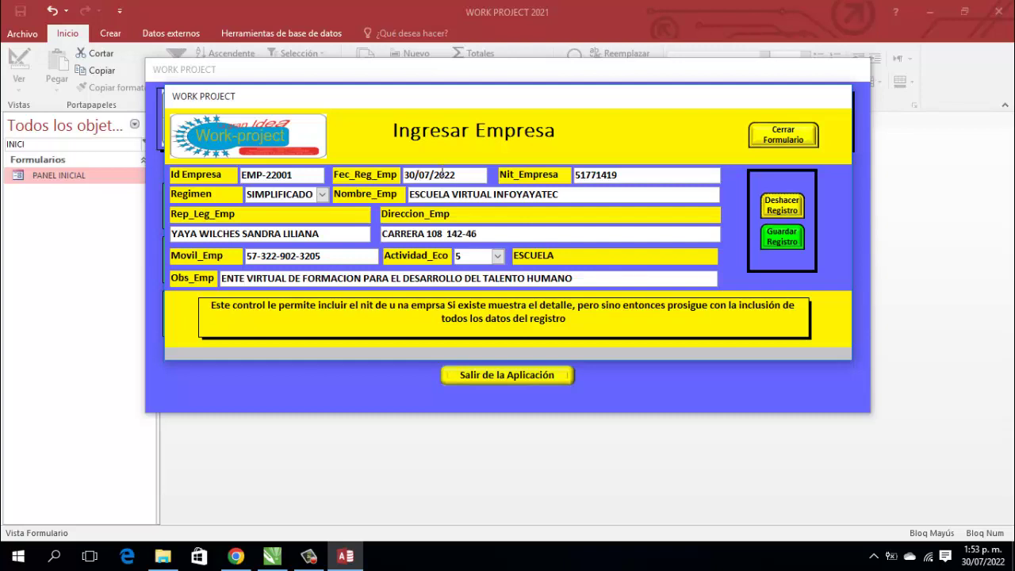
Step: Save the ESCUELA VIRTUAL INFOYAYATEC record and acknowledge the saved and counter-updated messages
click(785, 240)
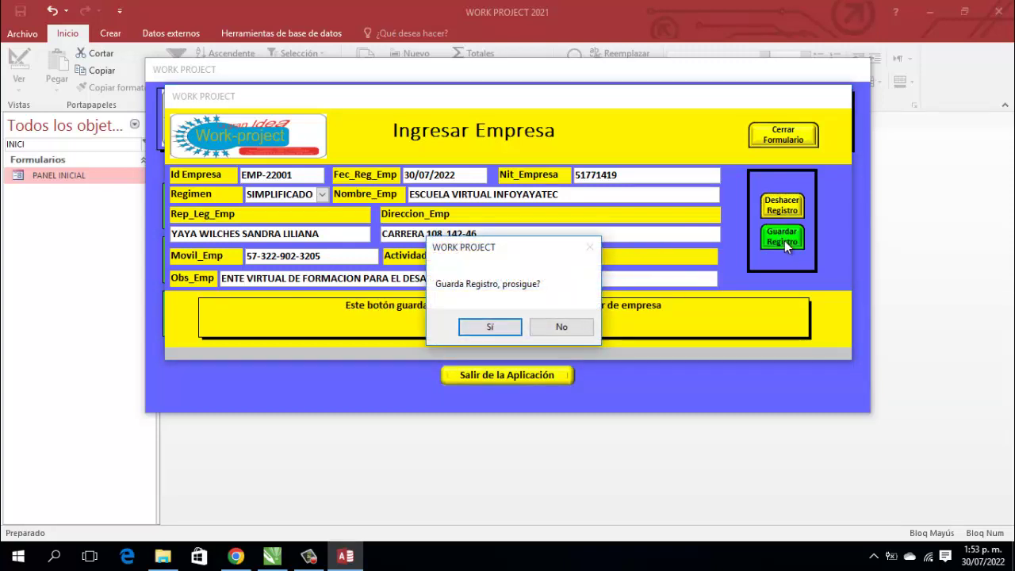
click(492, 328)
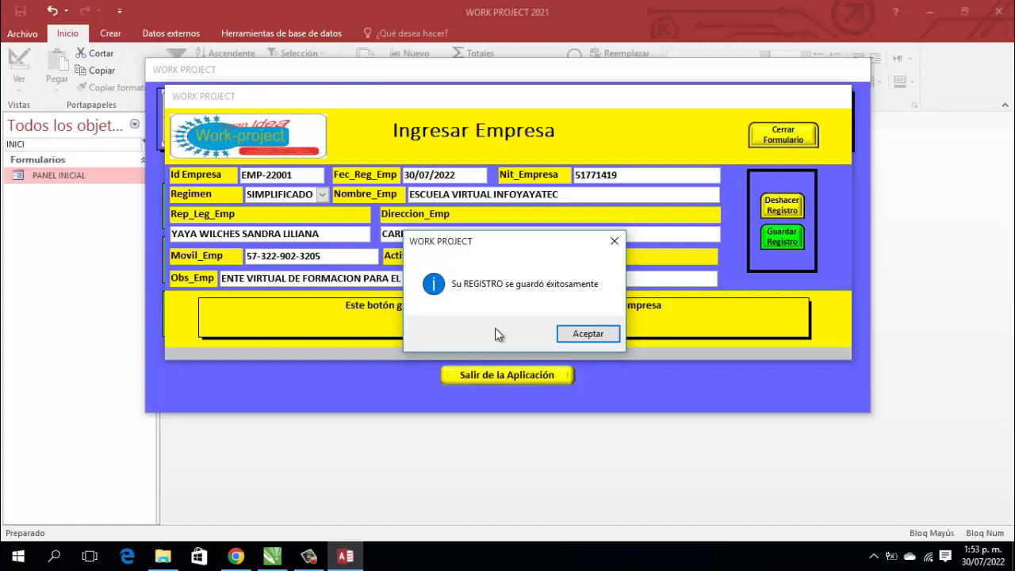
click(584, 334)
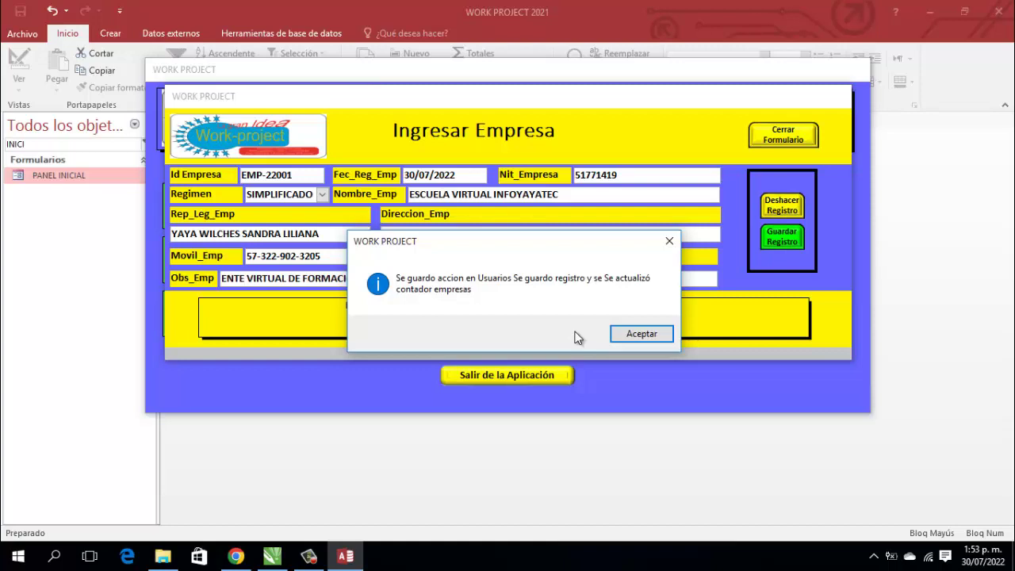
click(640, 334)
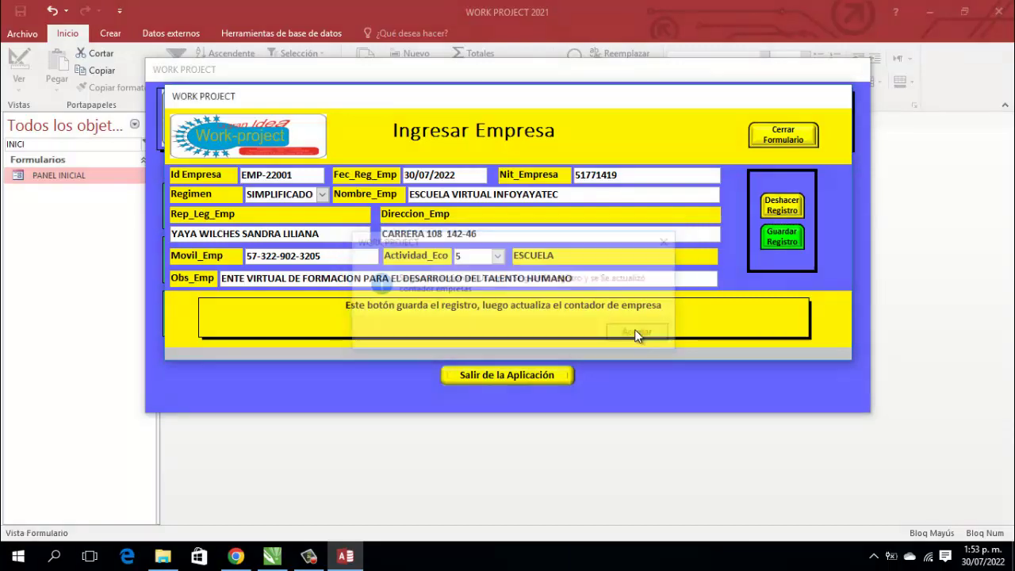
Step: Close the Ingresar Empresa form and the PANEL INICIAL form
click(797, 135)
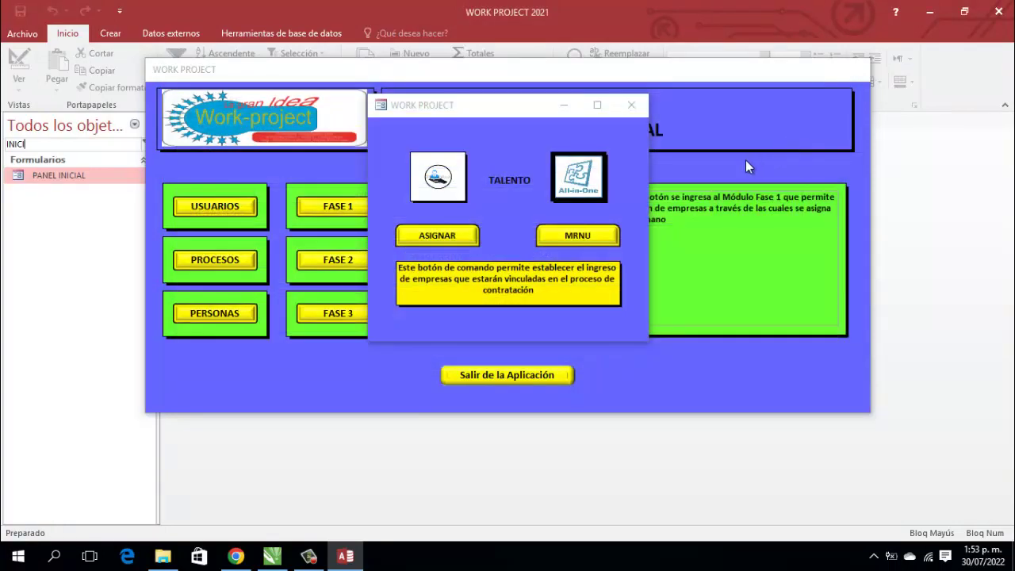
click(637, 110)
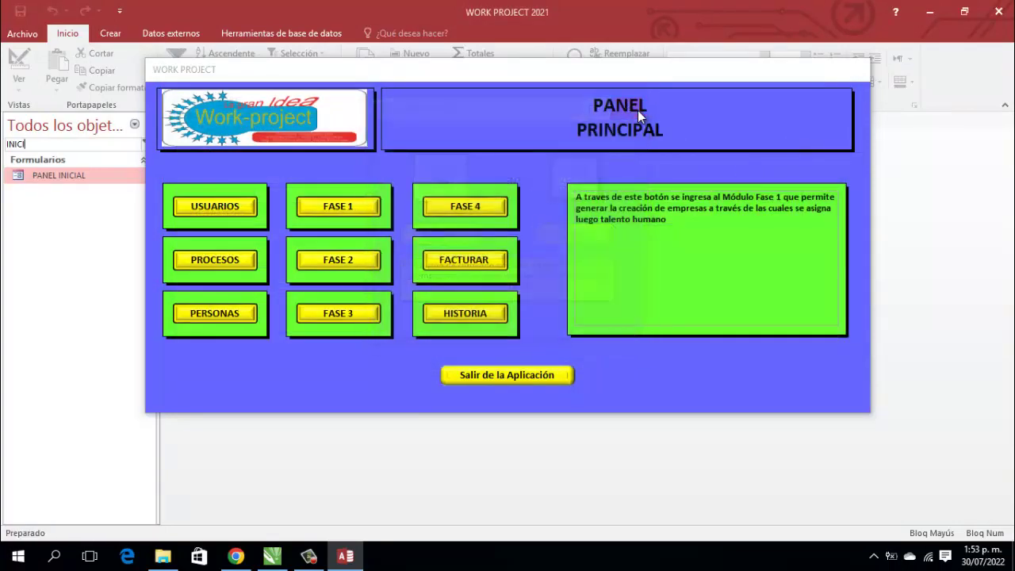
right_click(501, 73)
click(512, 104)
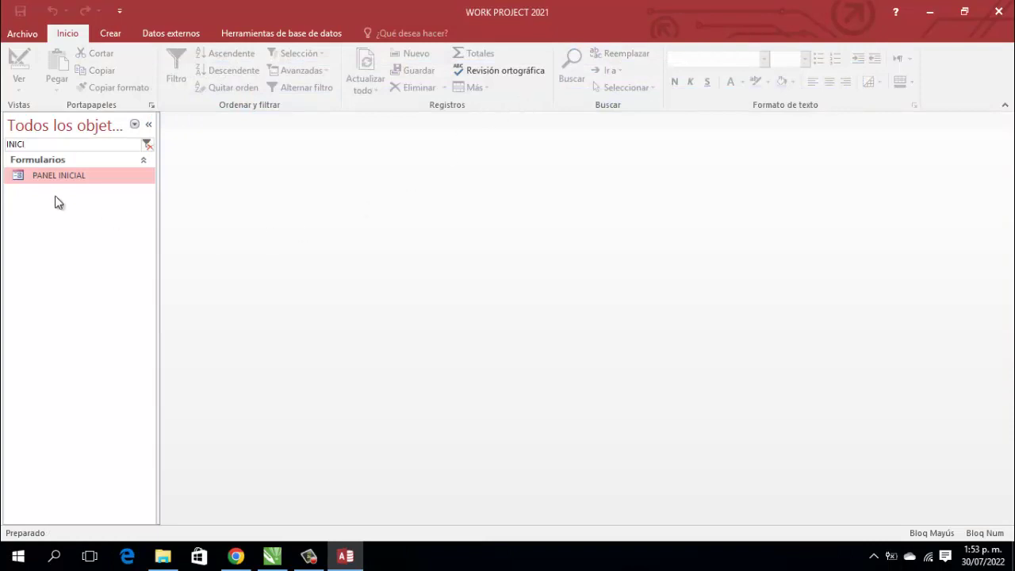
Step: Filter the navigation pane by FASE1 and open the M_Fase1_empresas table
drag(29, 144, 1, 140)
text(FASE1)
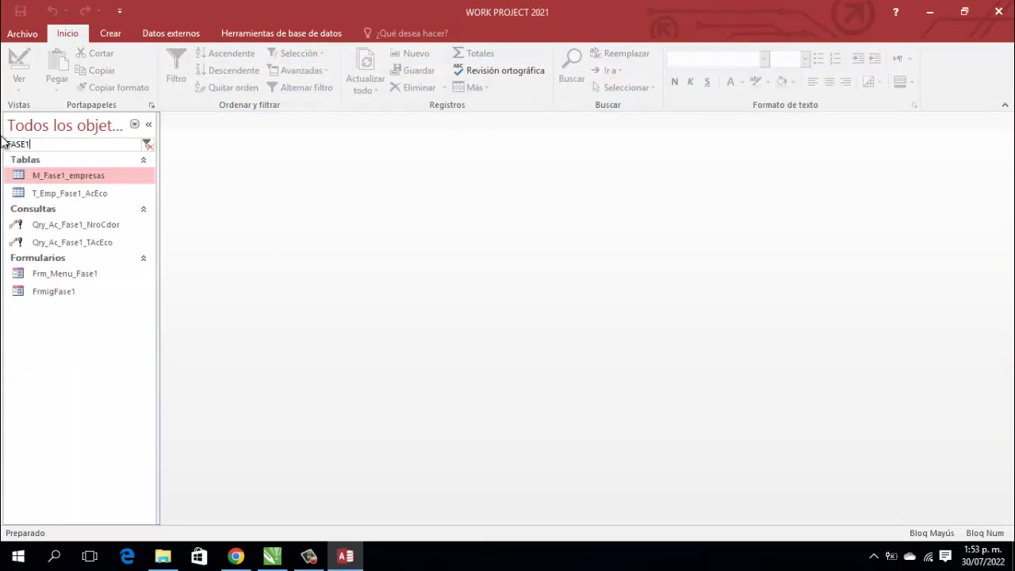
double_click(87, 174)
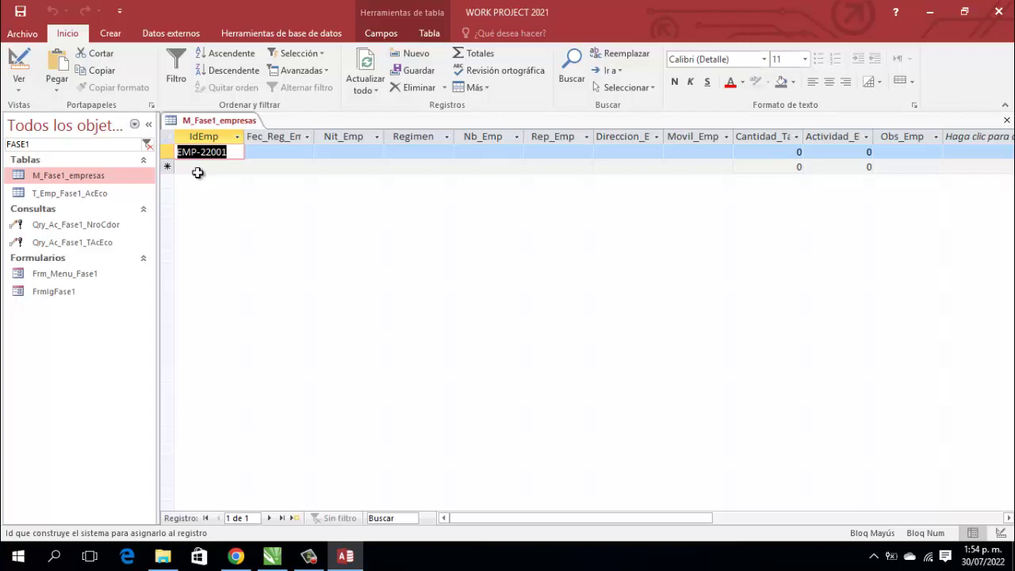
Step: Delete the EMP-22001 record, confirm with Sí, and close the table
click(220, 128)
click(167, 151)
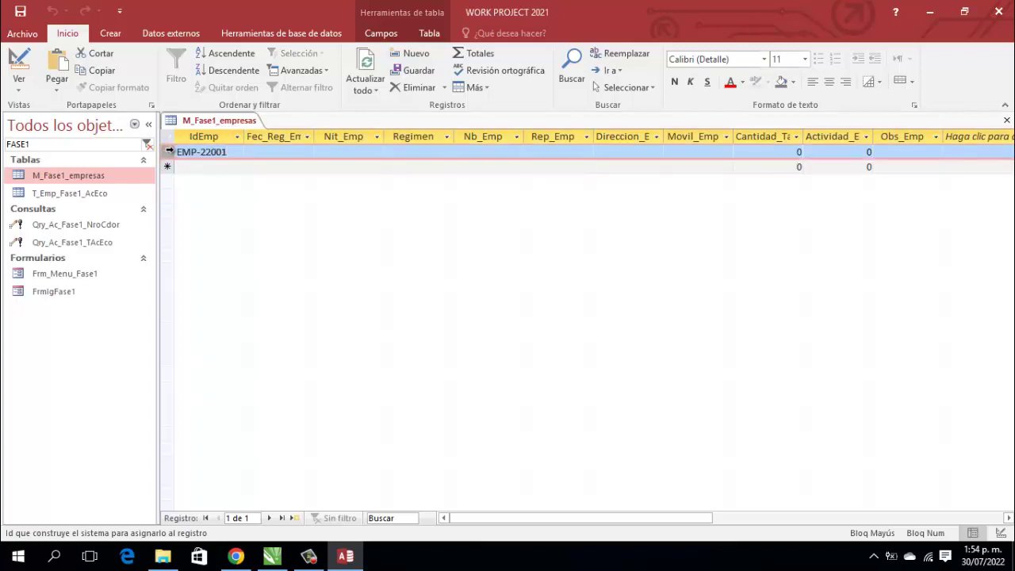
click(414, 88)
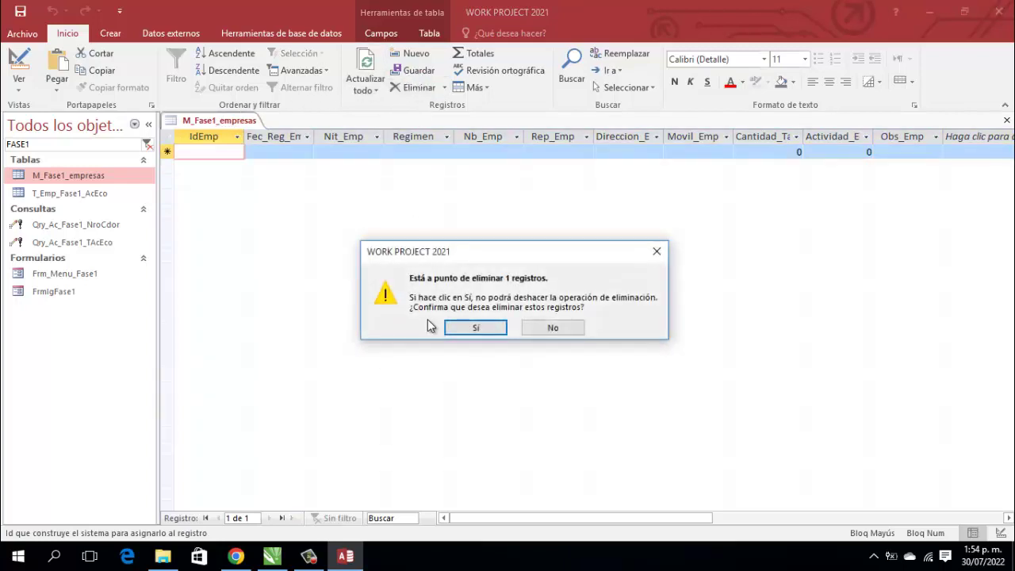
click(480, 327)
right_click(230, 125)
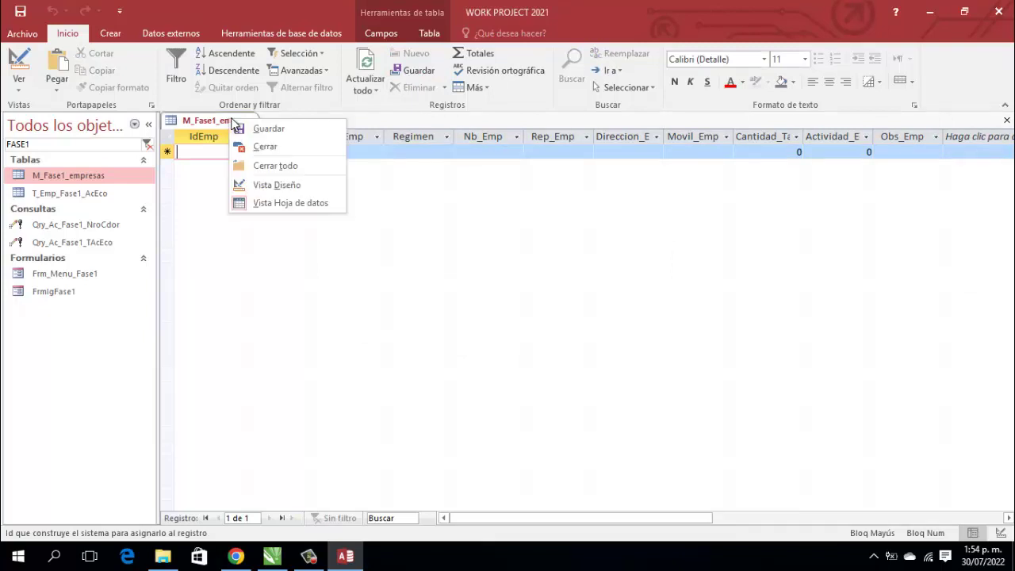
click(269, 145)
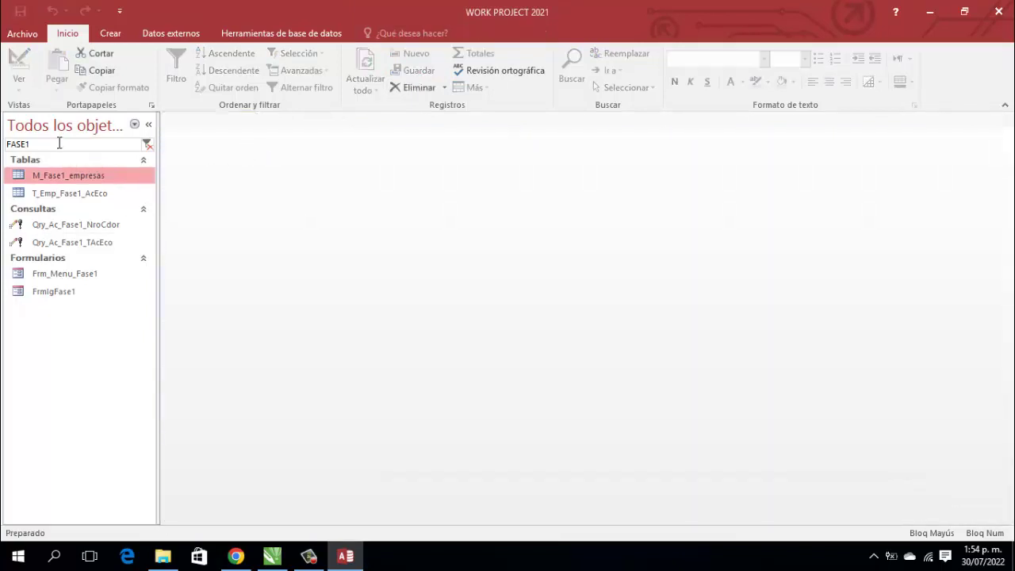
Step: Open TipoContador via a CONT filter, check EMPRESA 22001 and BITACORA 2021001, then close it
drag(54, 143, 4, 131)
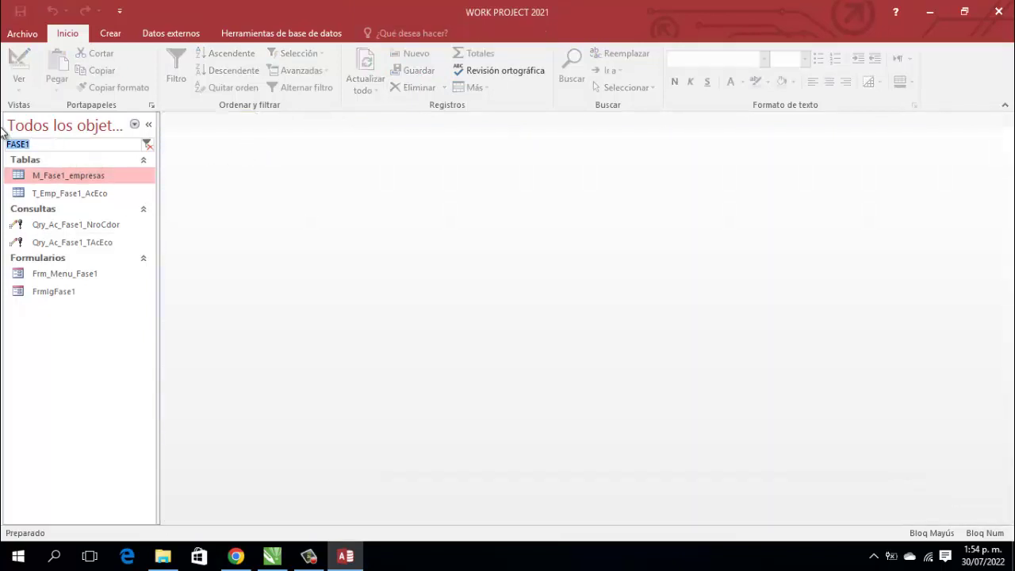
text(CONT)
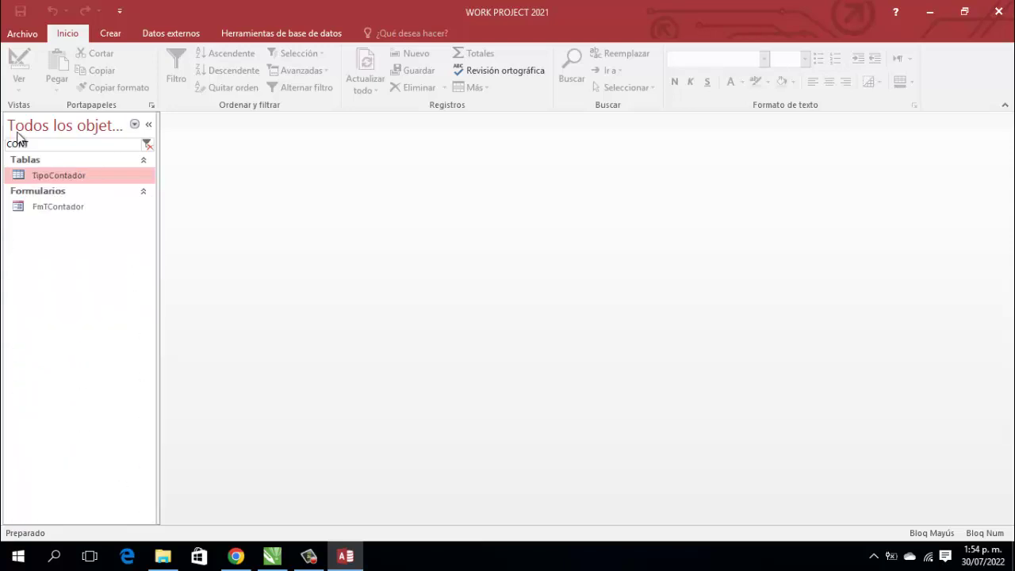
double_click(56, 175)
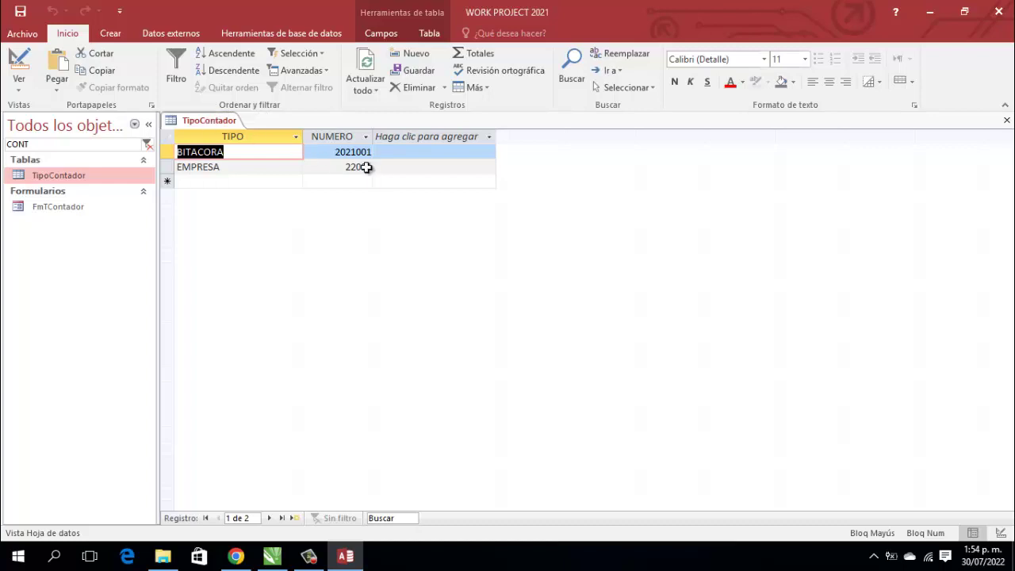
right_click(210, 121)
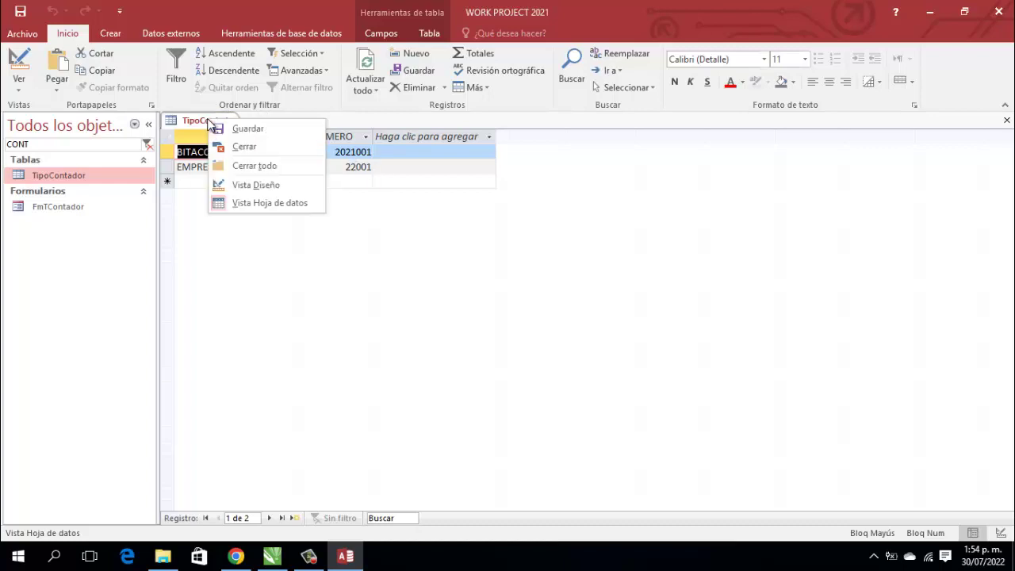
click(242, 148)
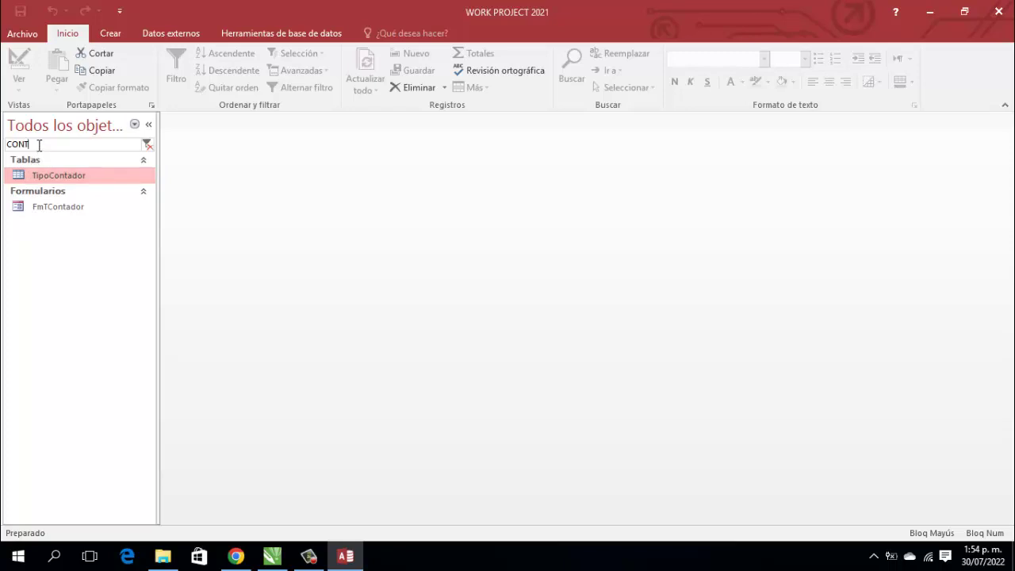
drag(30, 144, 3, 144)
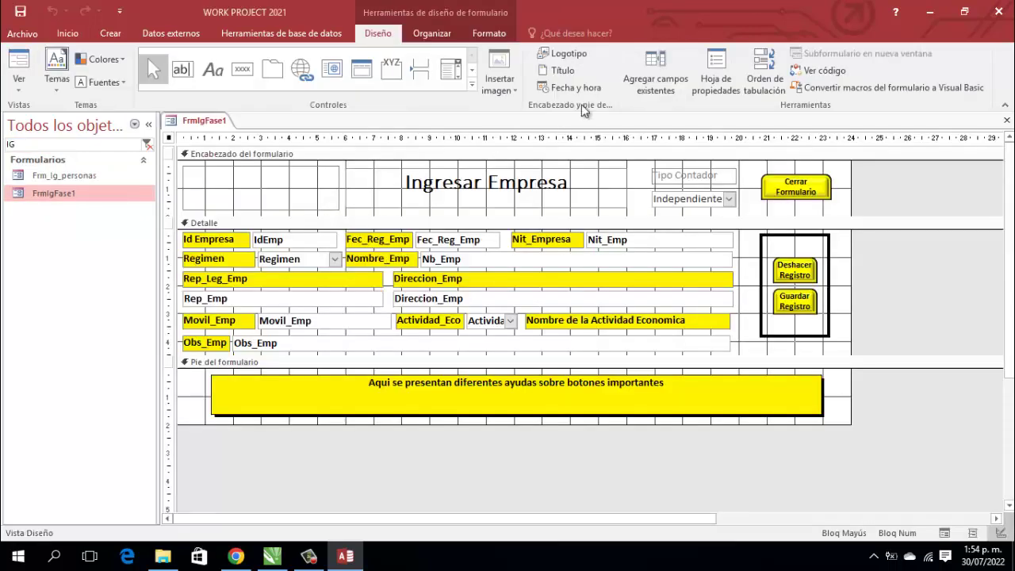
Step: In FrmIgFase1's VBA code, remove the DoCmd.RunCommand acCmdSave line from its current position
click(825, 70)
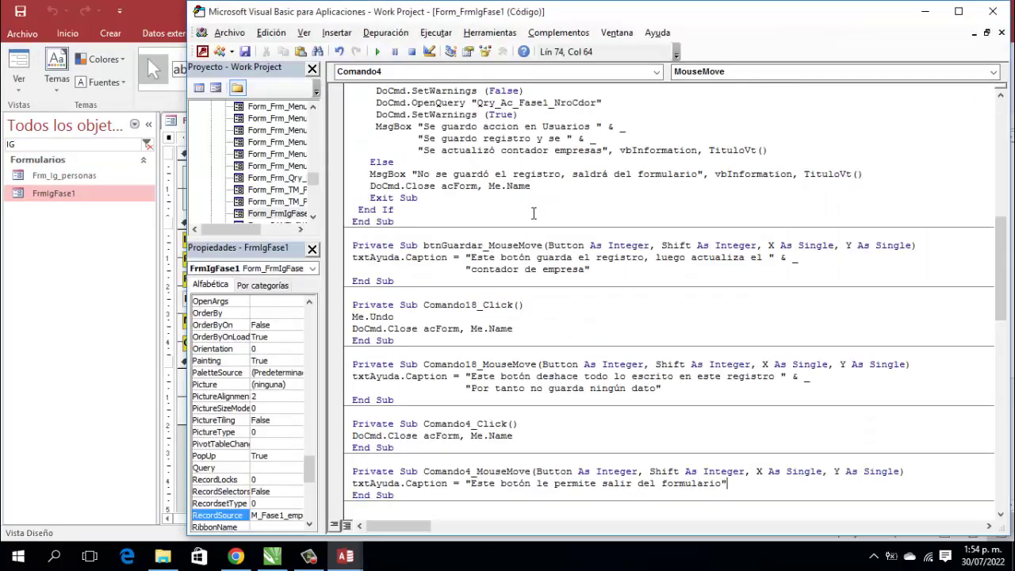
scroll(704, 275, up, 5)
scroll(704, 276, up, 10)
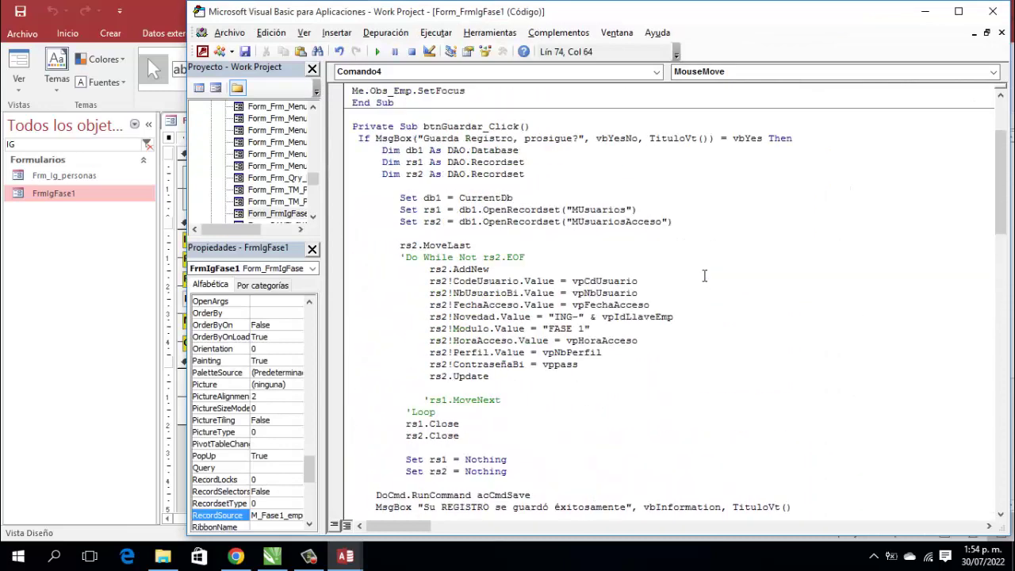
scroll(556, 190, down, 5)
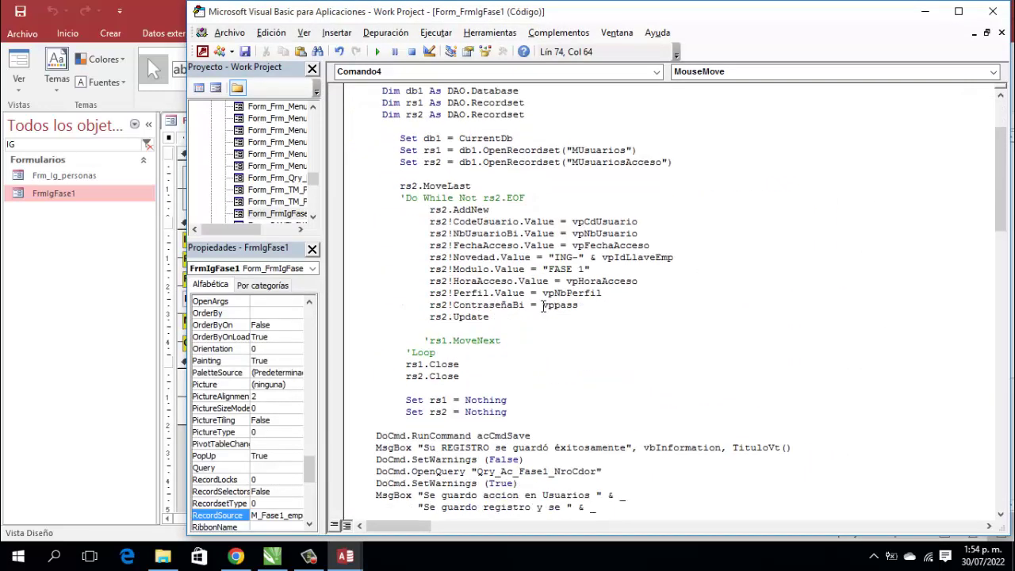
right_click(378, 366)
right_click(470, 369)
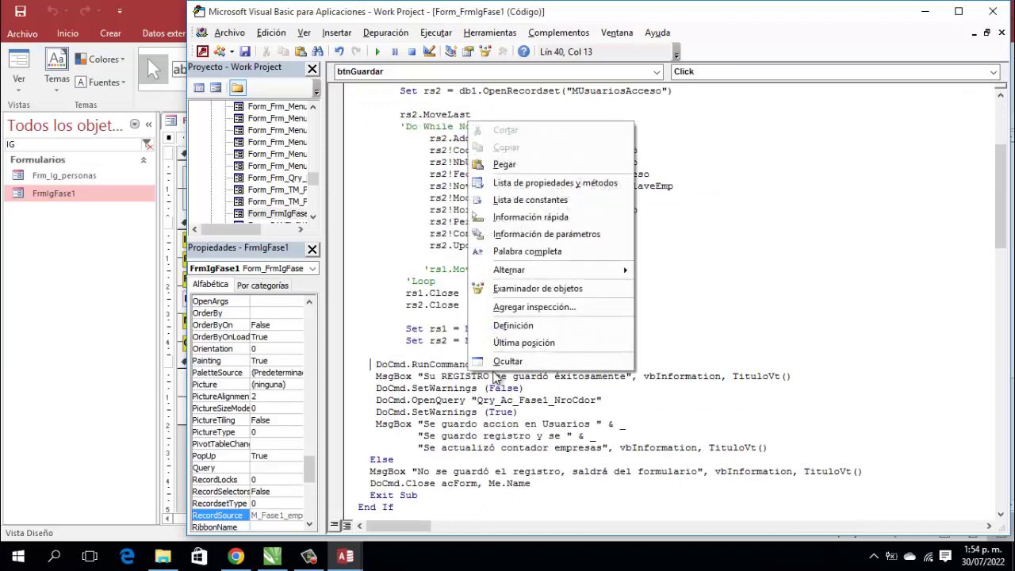
click(379, 366)
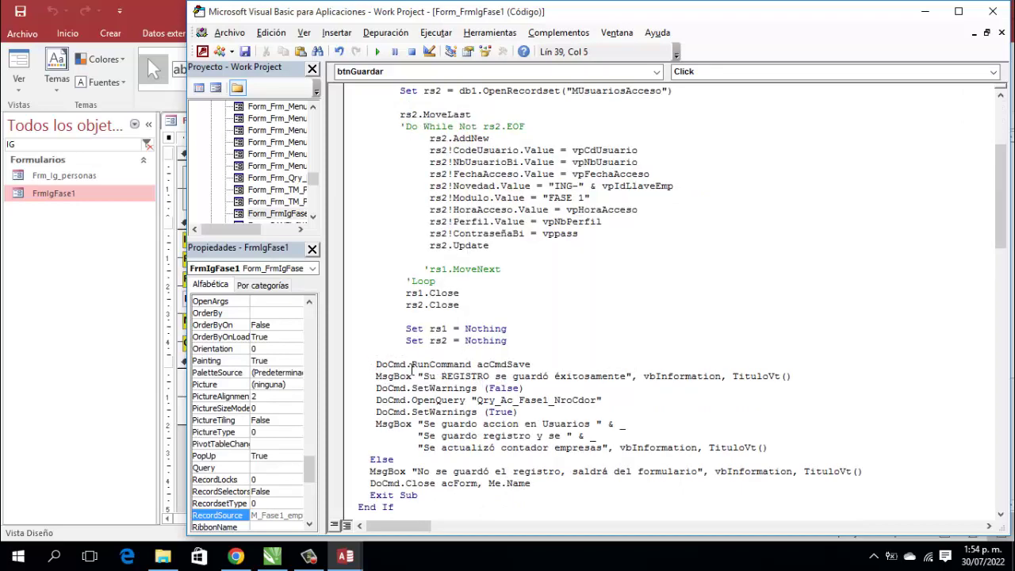
key(shift+End)
key(ctrl+c)
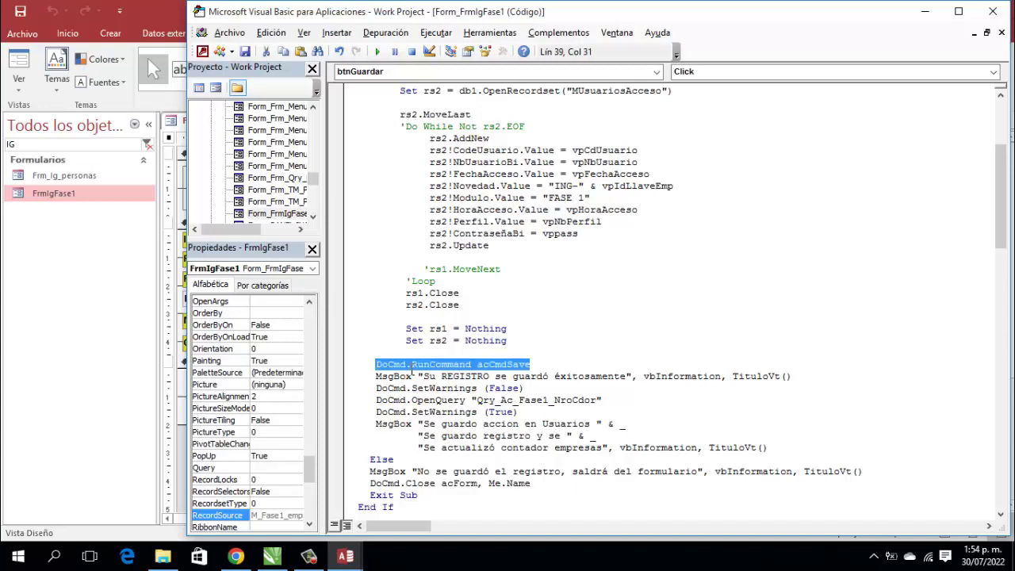
key(Delete)
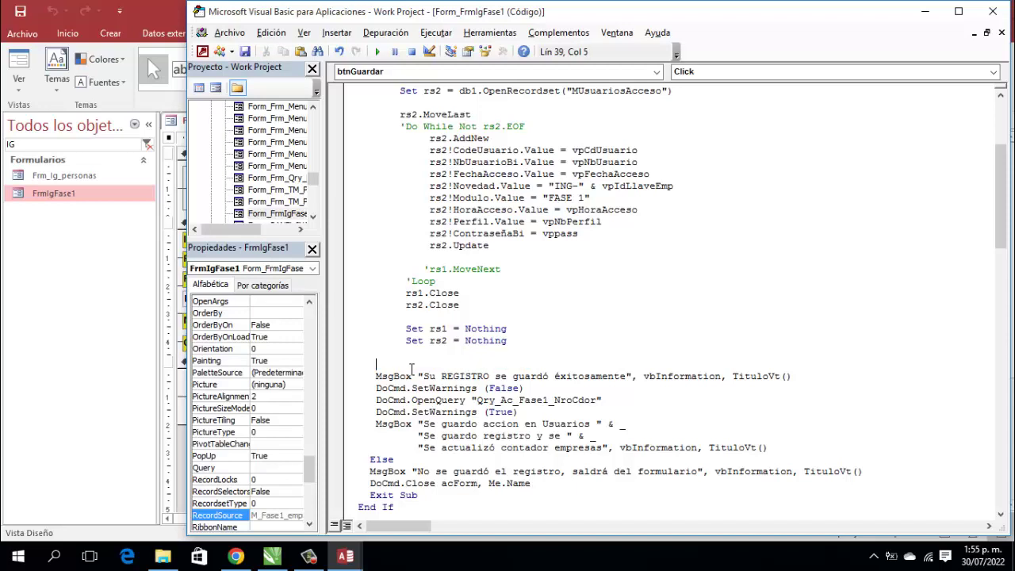
Step: Paste DoCmd.RunCommand acCmdSave as btnGuardar_Click's first statement and close the code editor
scroll(408, 370, up, 5)
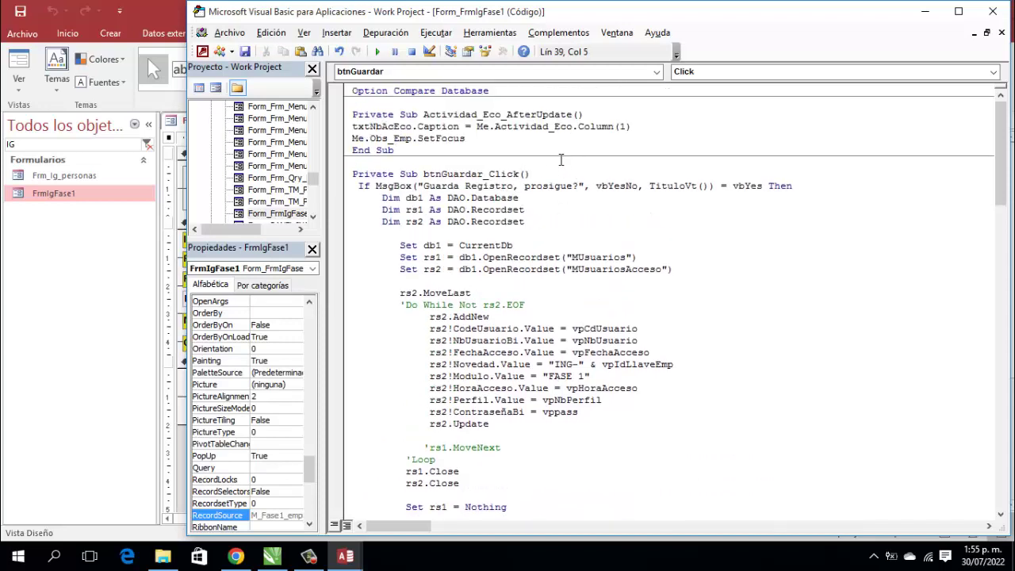
click(551, 173)
key(Return)
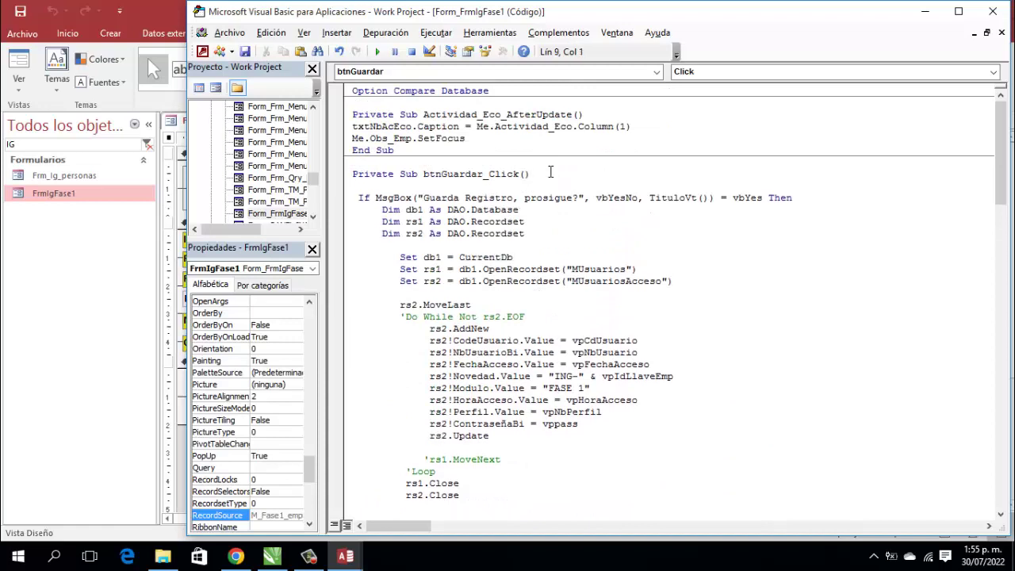
key(ctrl+v)
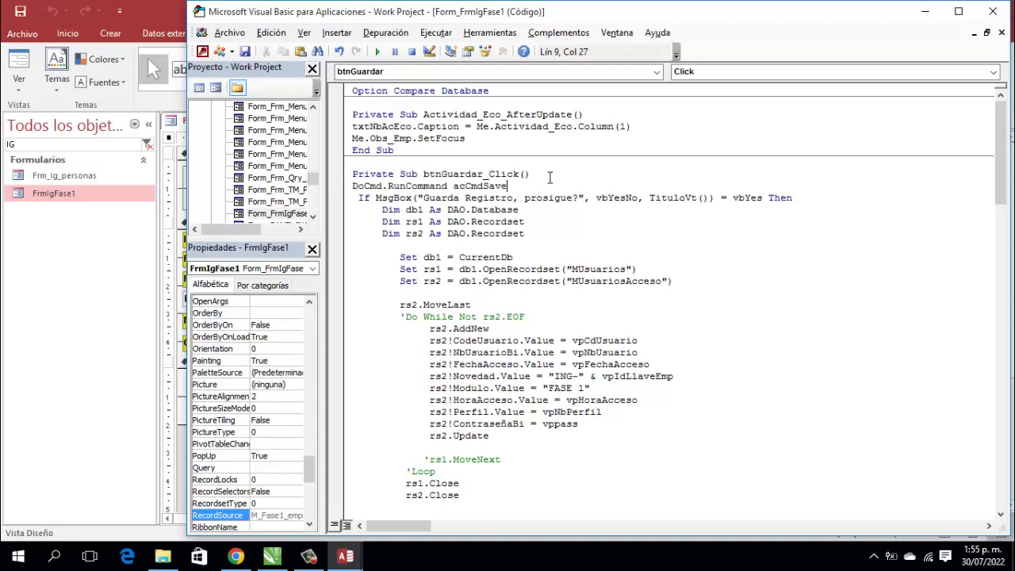
scroll(521, 230, down, 4)
scroll(520, 230, down, 3)
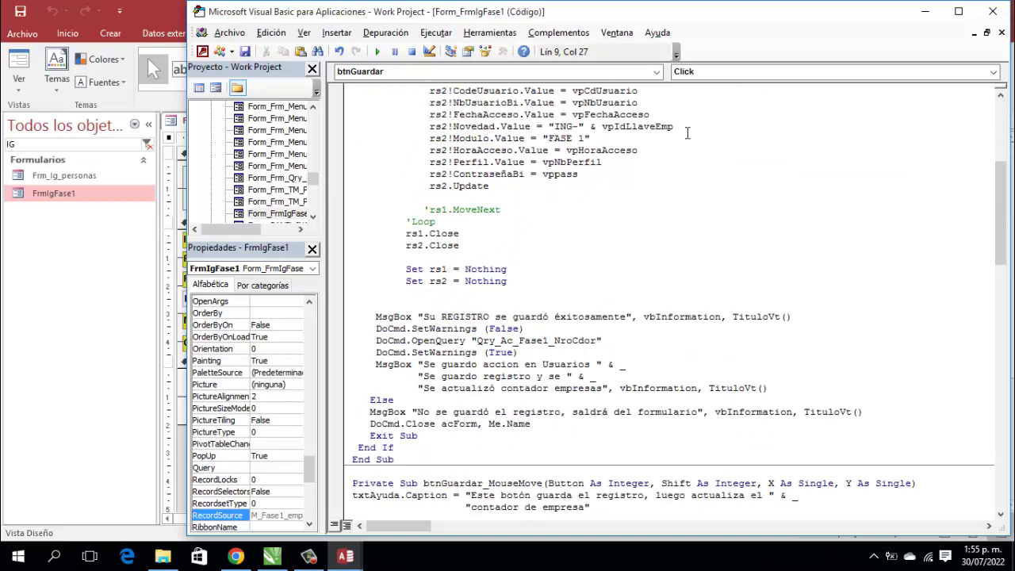
click(1001, 13)
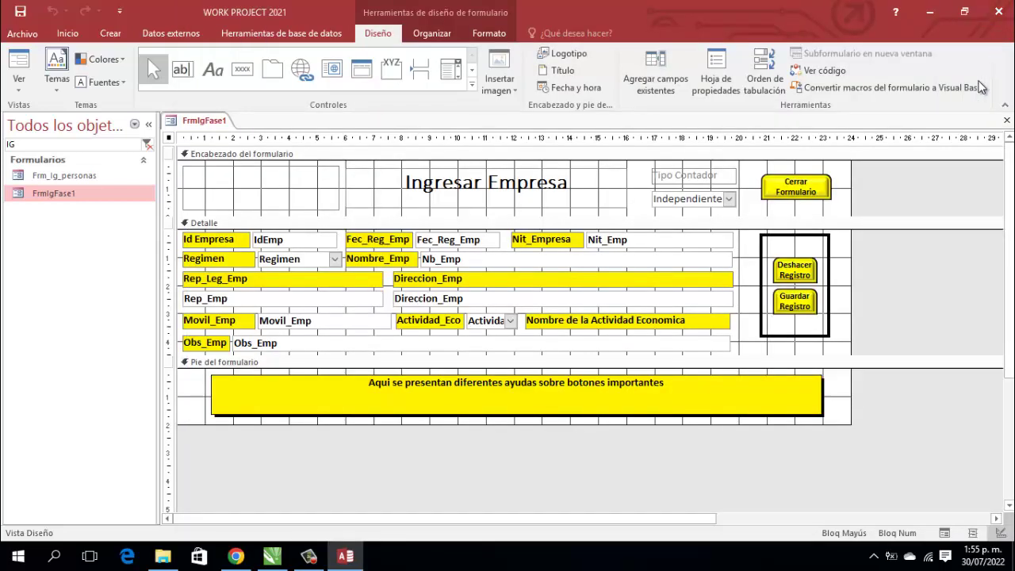
Step: Save and close the FrmIgFase1 design view
right_click(210, 121)
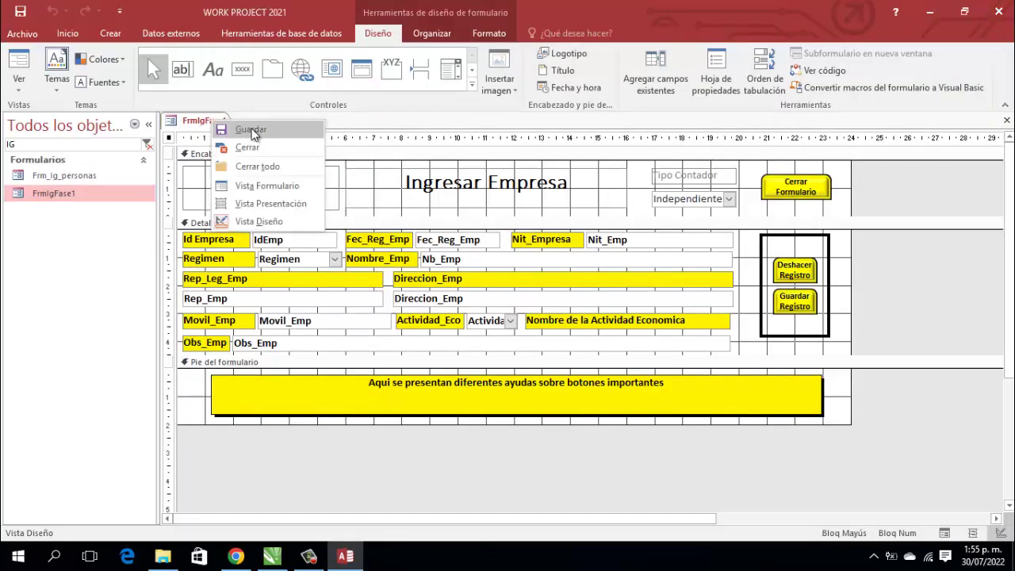
click(230, 127)
right_click(229, 125)
click(259, 146)
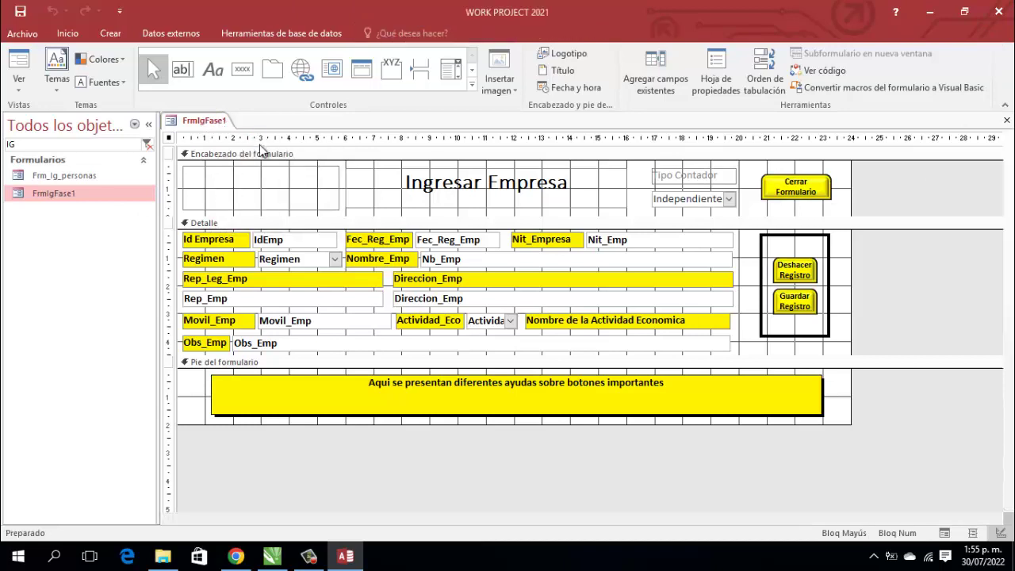
Step: Filter by INI, open PANEL INICIAL, and log in as the chosen user with their password
drag(40, 146, 4, 147)
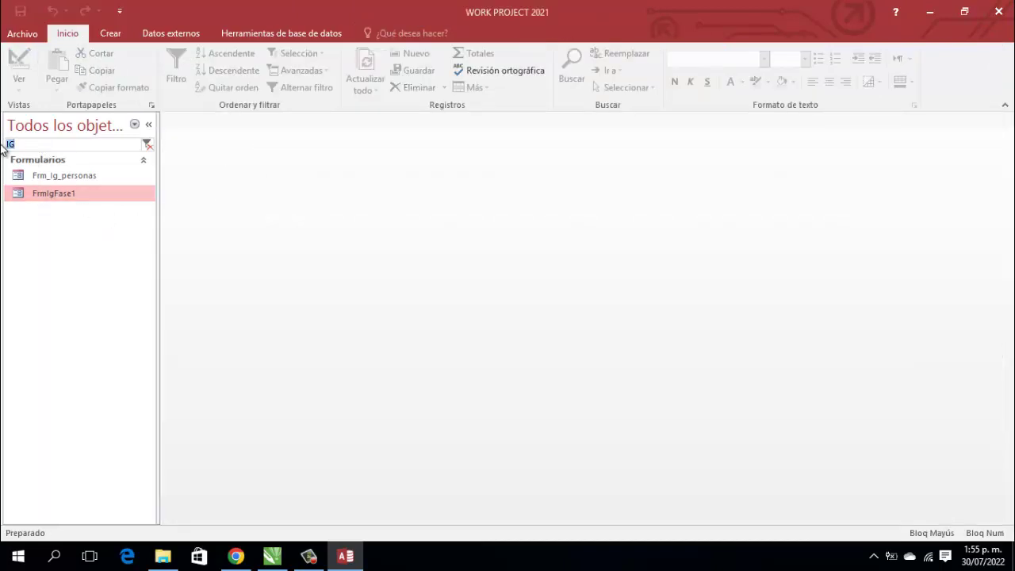
text(INI)
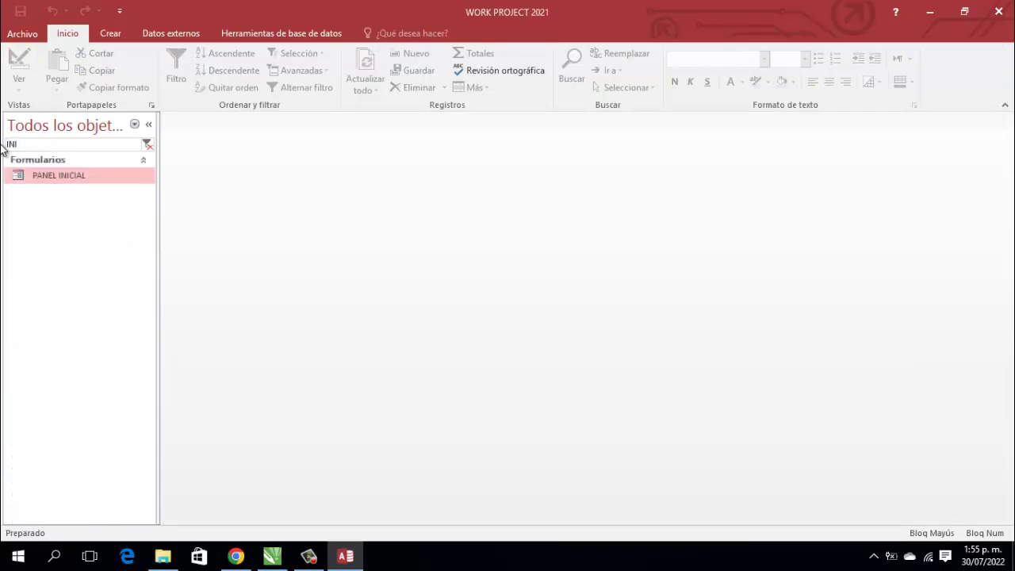
double_click(59, 176)
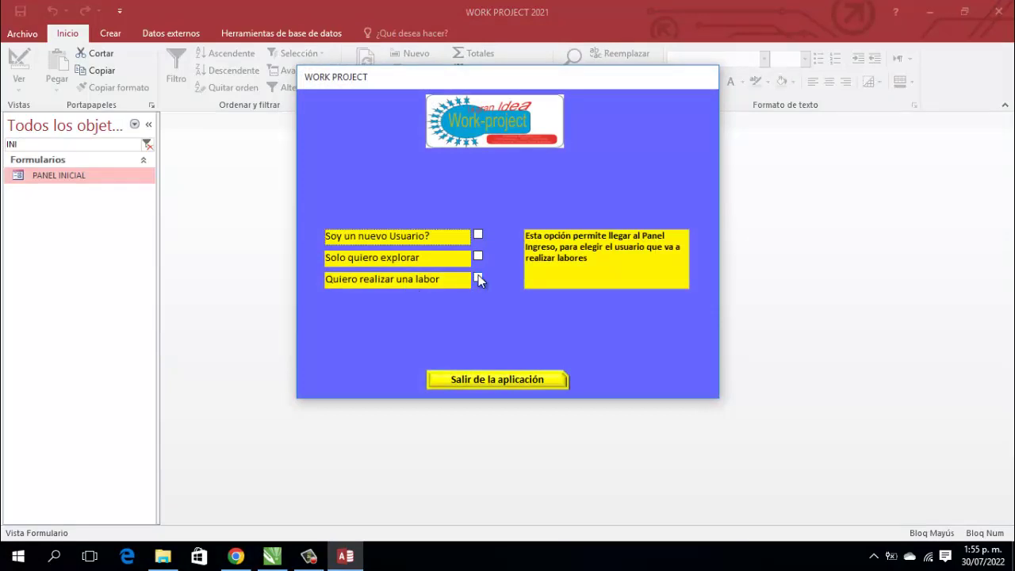
click(479, 277)
click(310, 260)
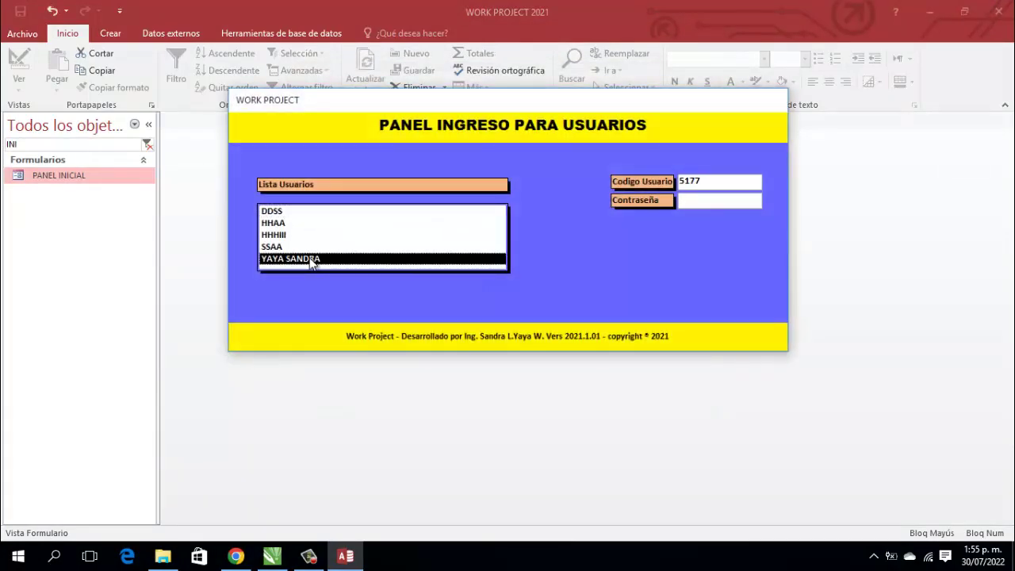
text(***)
key(Return)
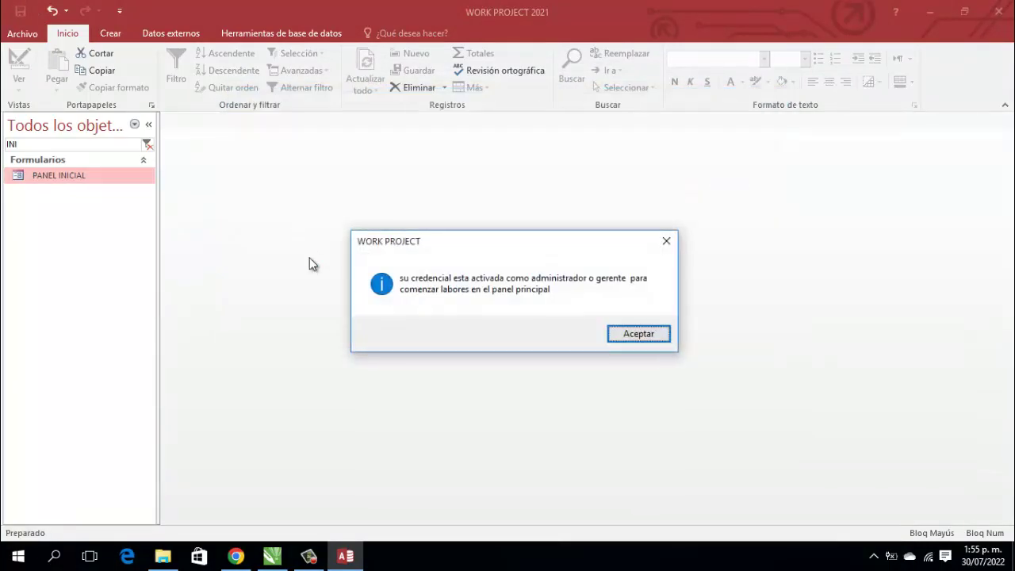
key(Return)
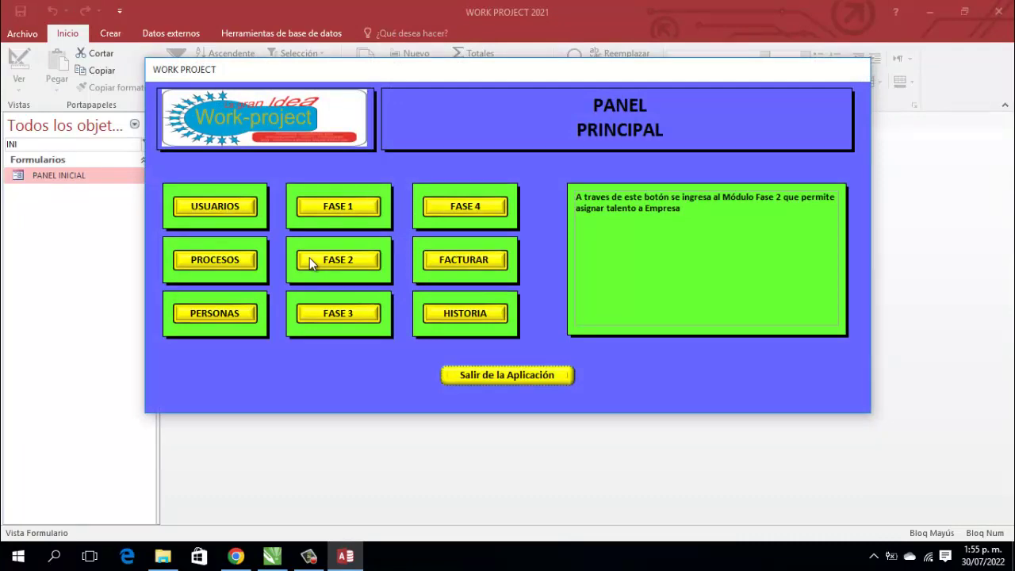
Step: Consult the user's task history under USUARIOS > CONSULTAR, showing FASE 1 ING-EMP-22001, then close both lists
click(239, 206)
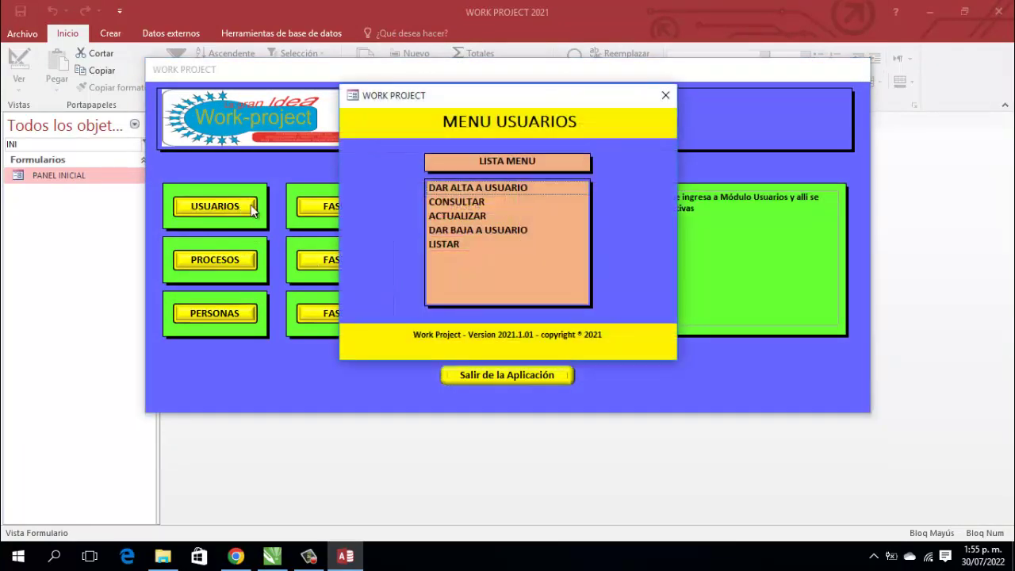
click(471, 208)
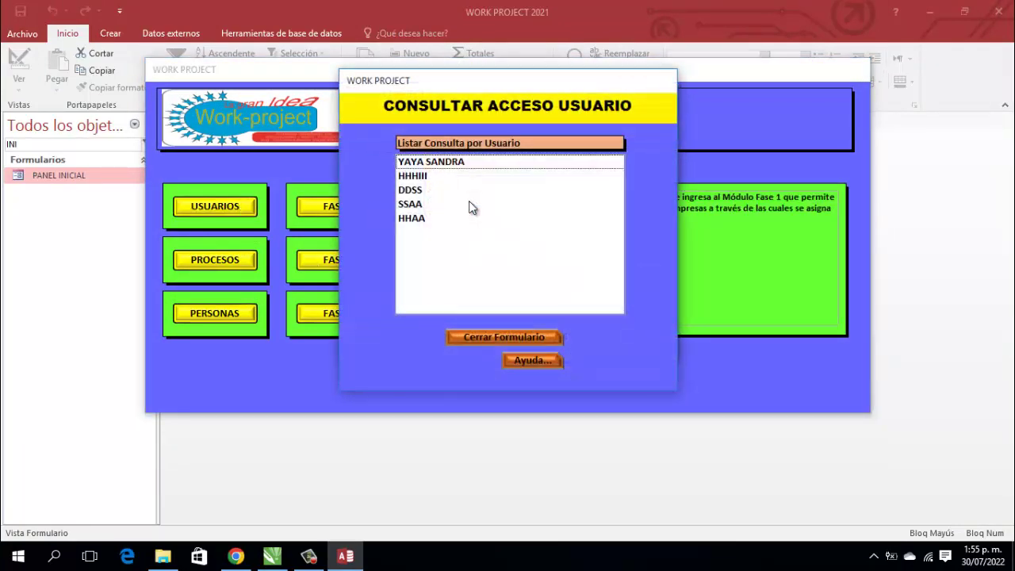
double_click(426, 161)
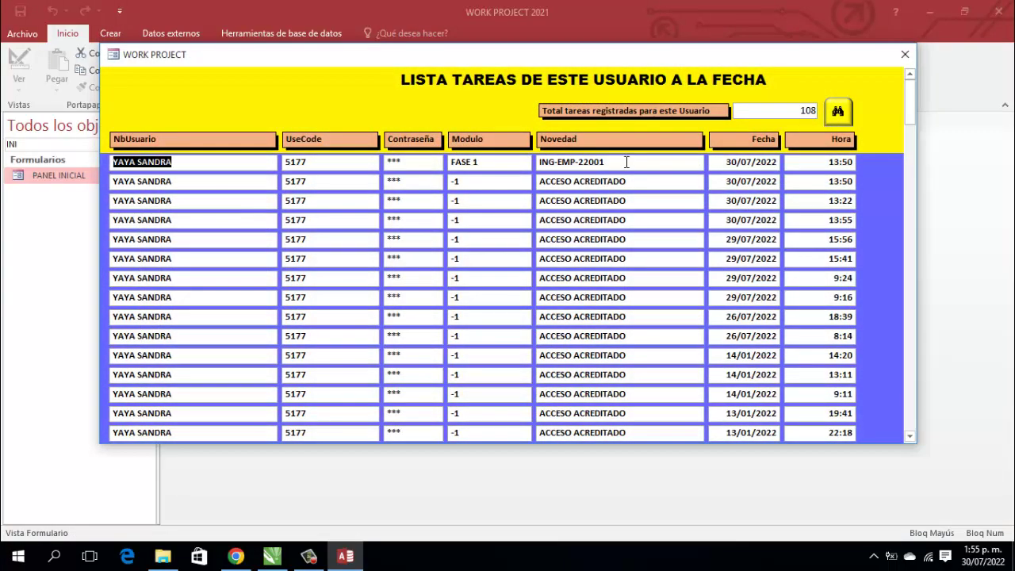
right_click(627, 161)
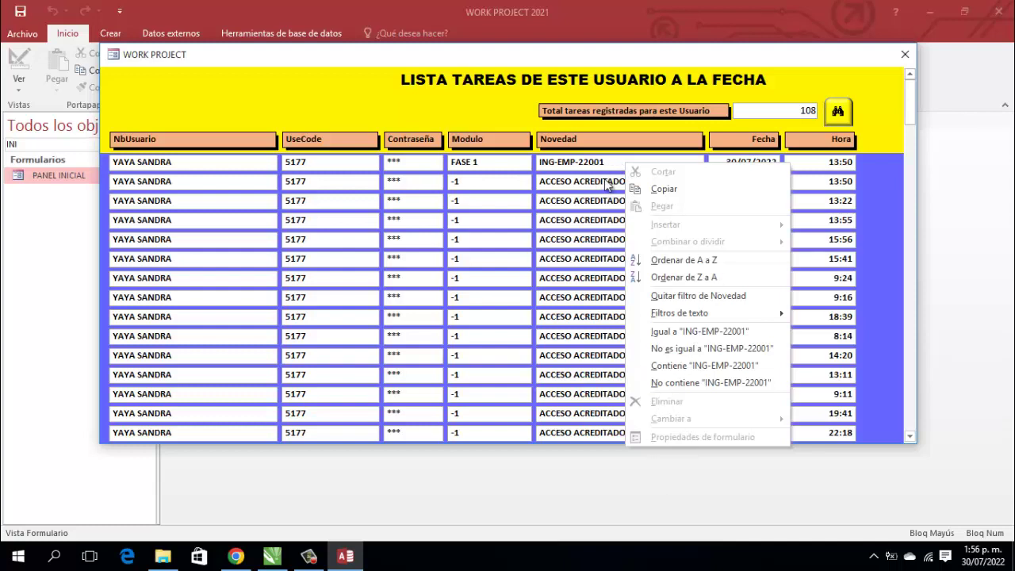
click(613, 162)
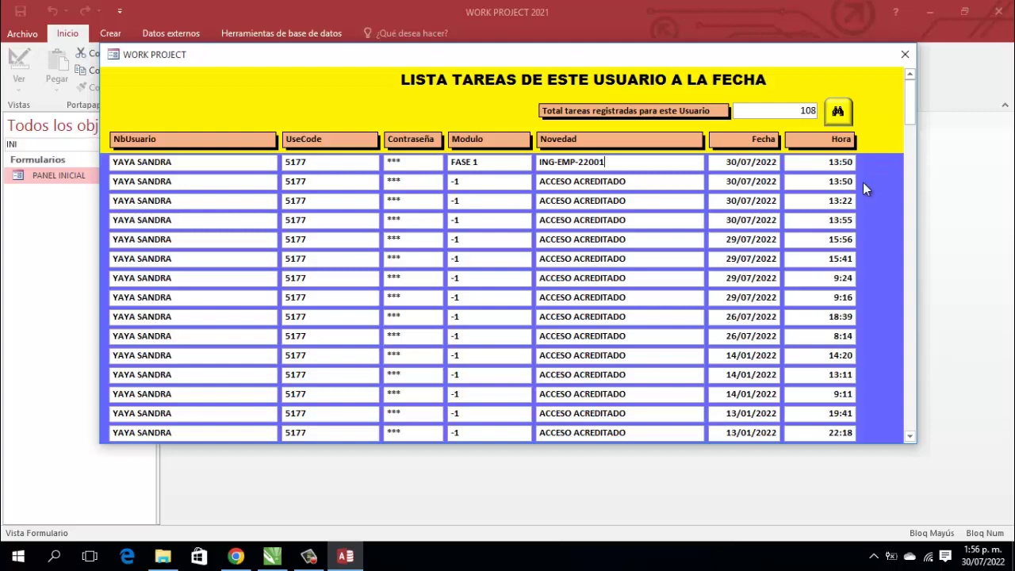
click(908, 55)
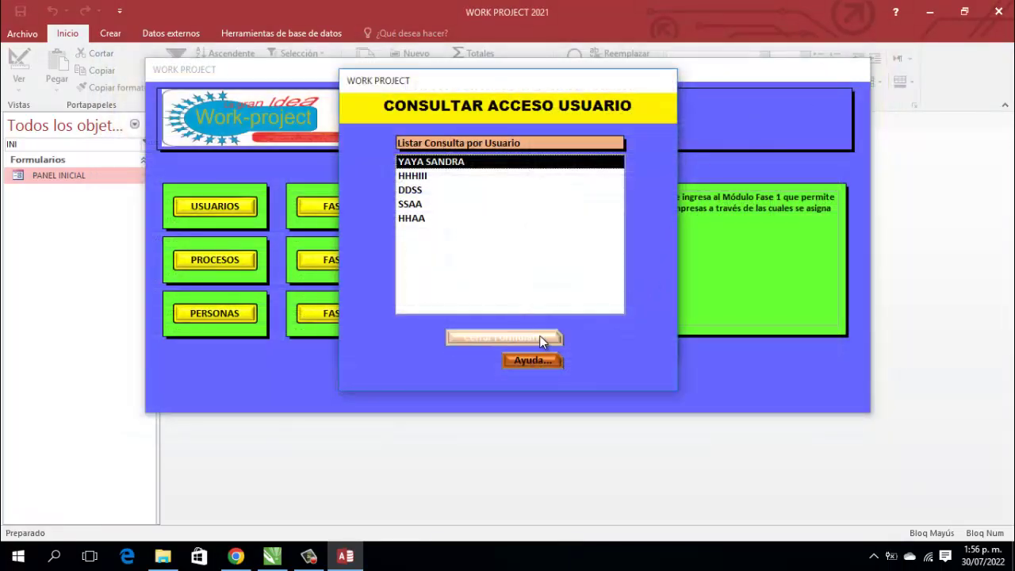
click(539, 336)
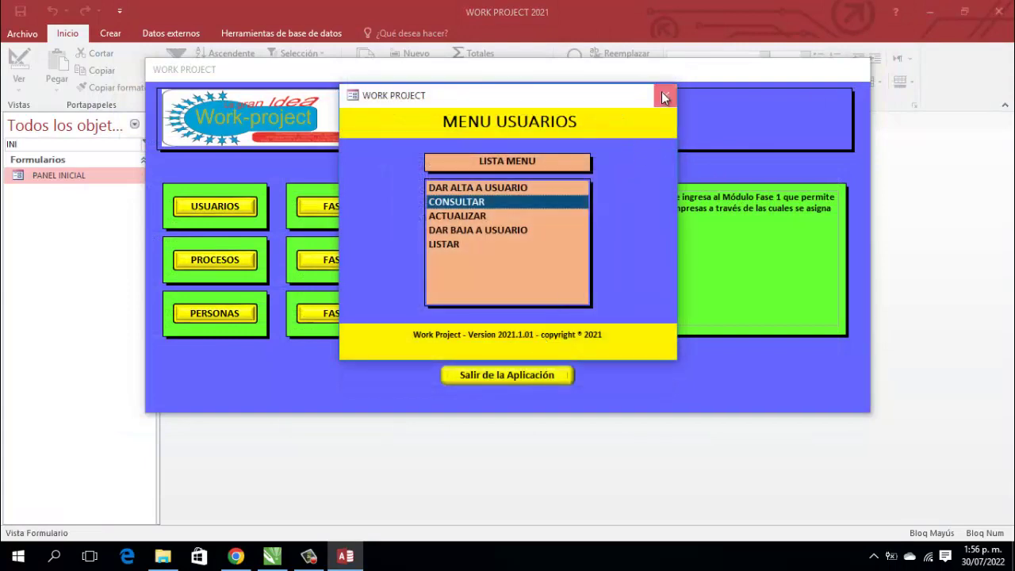
Step: Close the users menu and briefly open and close the FASE 1 TALENTO module
click(665, 95)
click(334, 205)
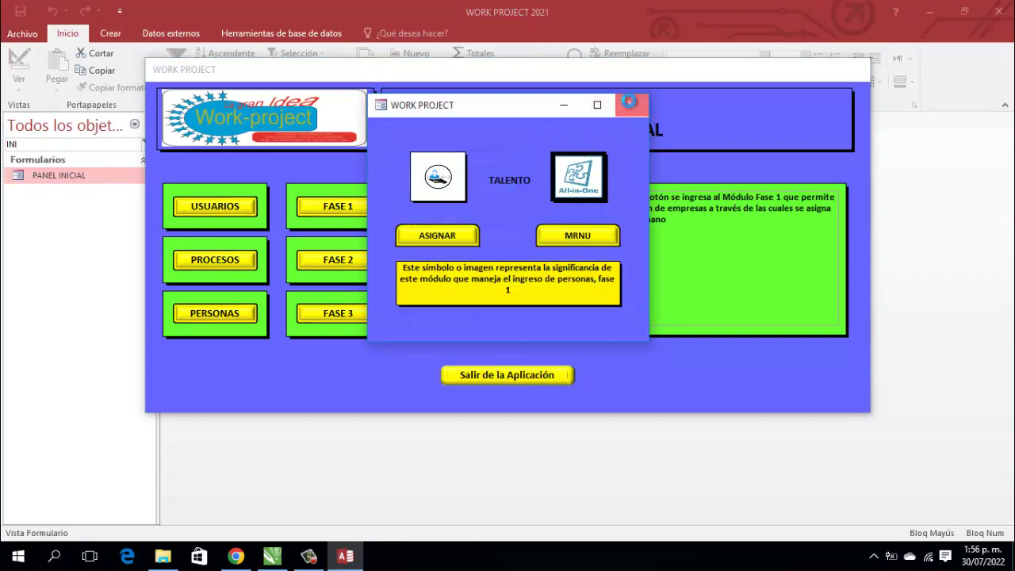
click(632, 105)
click(220, 208)
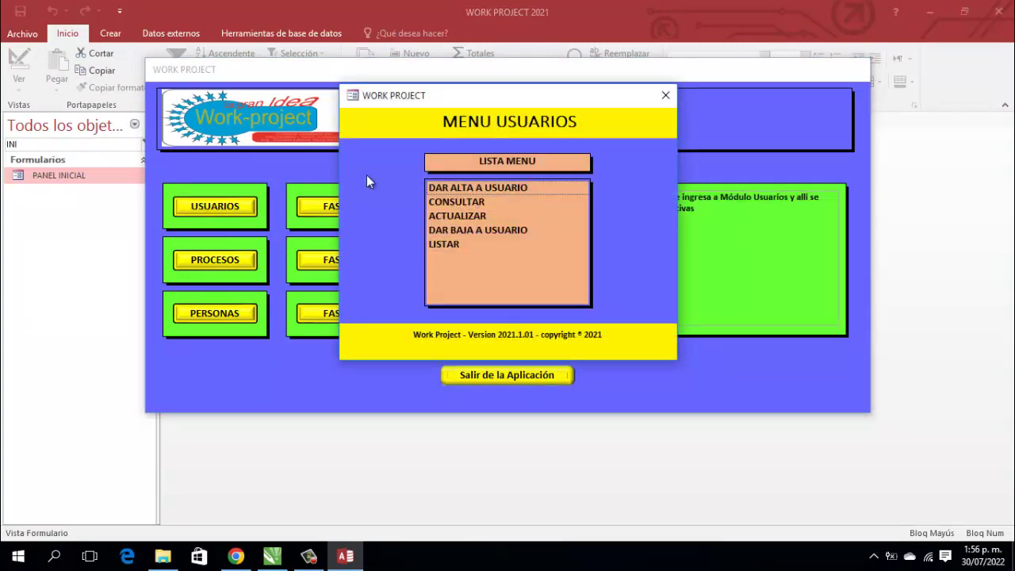
click(668, 94)
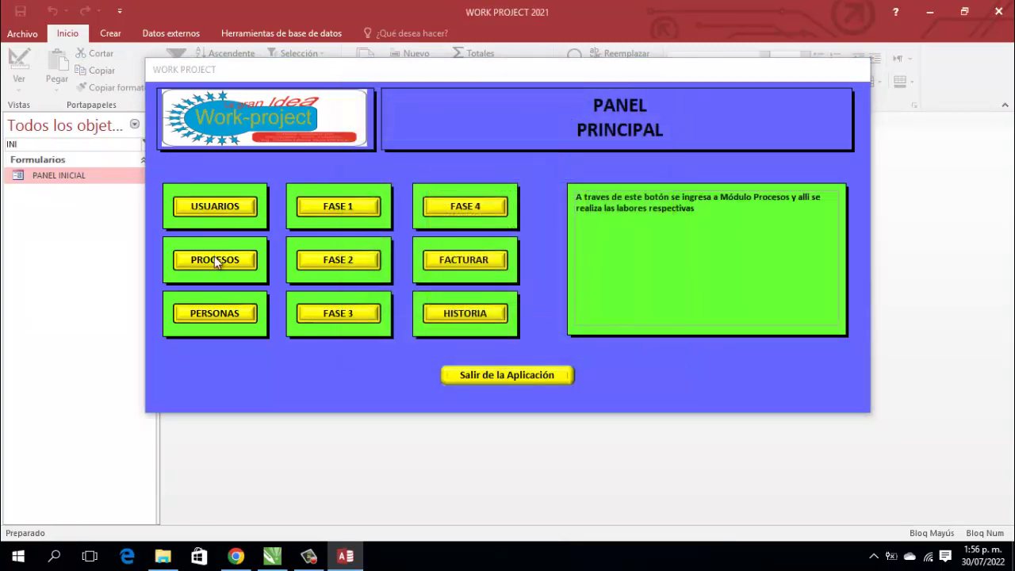
Step: Change the EMPRESA counter in PROCESOS > Contadores from 22001 to 22000, then reopen FASE 1
click(190, 258)
click(501, 199)
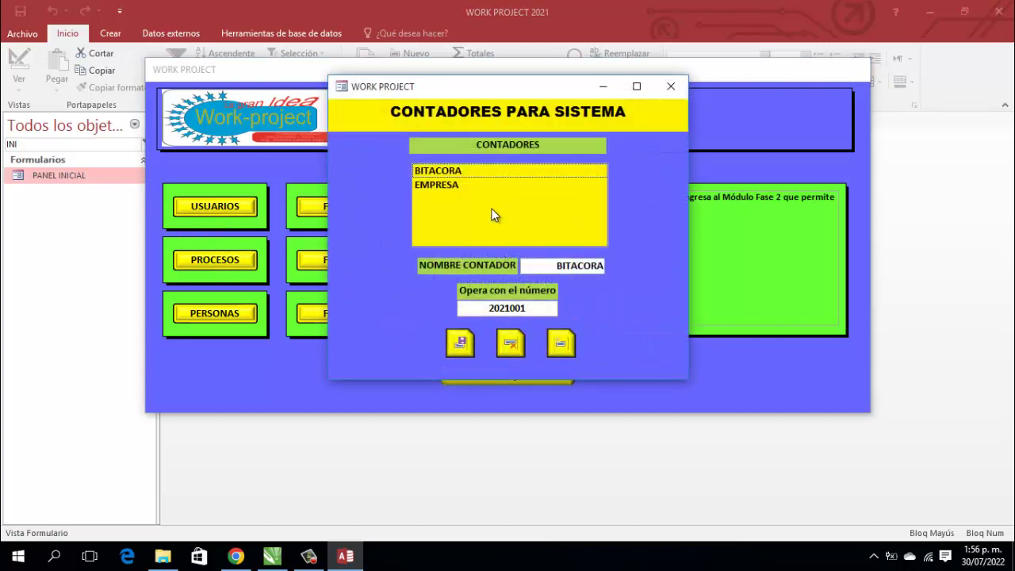
click(490, 185)
click(534, 309)
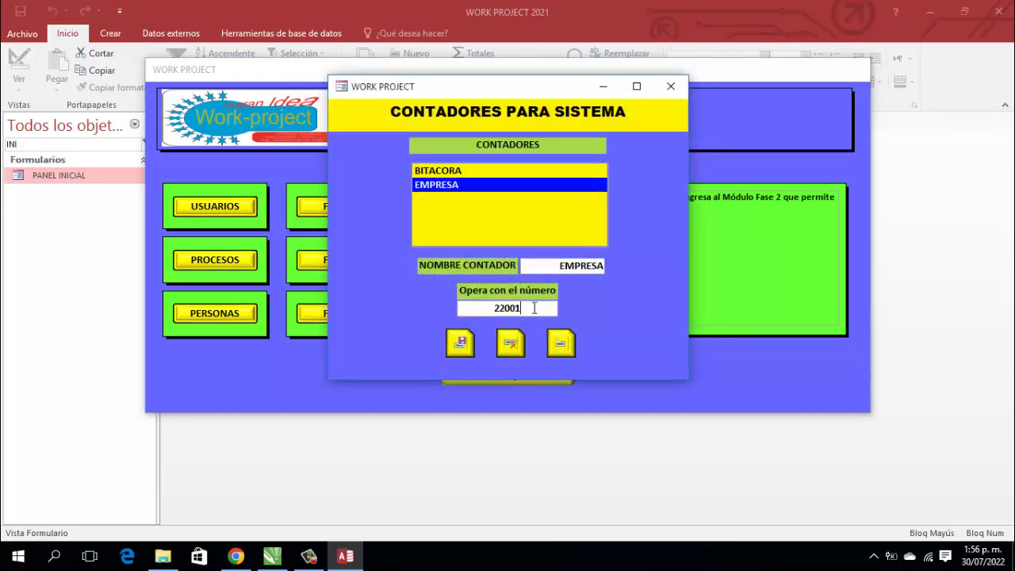
key(BackSpace)
text(0)
click(459, 341)
click(668, 85)
click(657, 89)
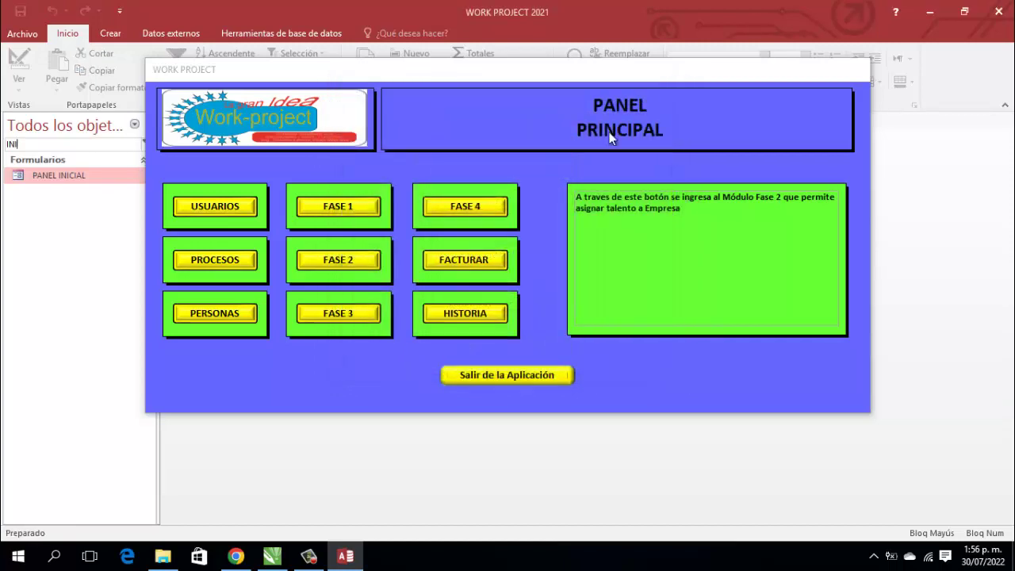
click(340, 217)
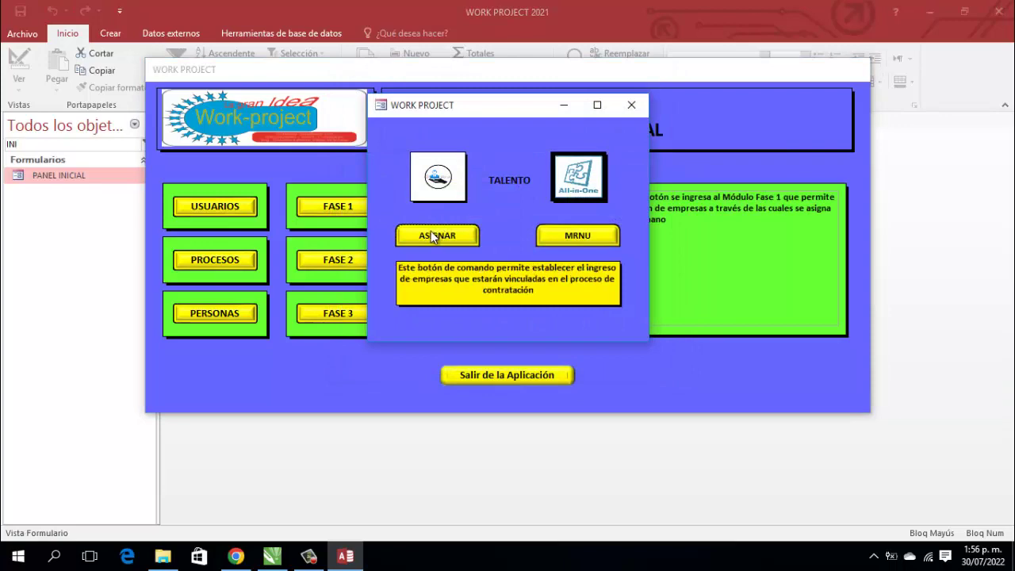
Step: Open the company entry form and enter name ESCUELA VIRTUAL INFOYAYATEC plus the legal representative's name
click(432, 233)
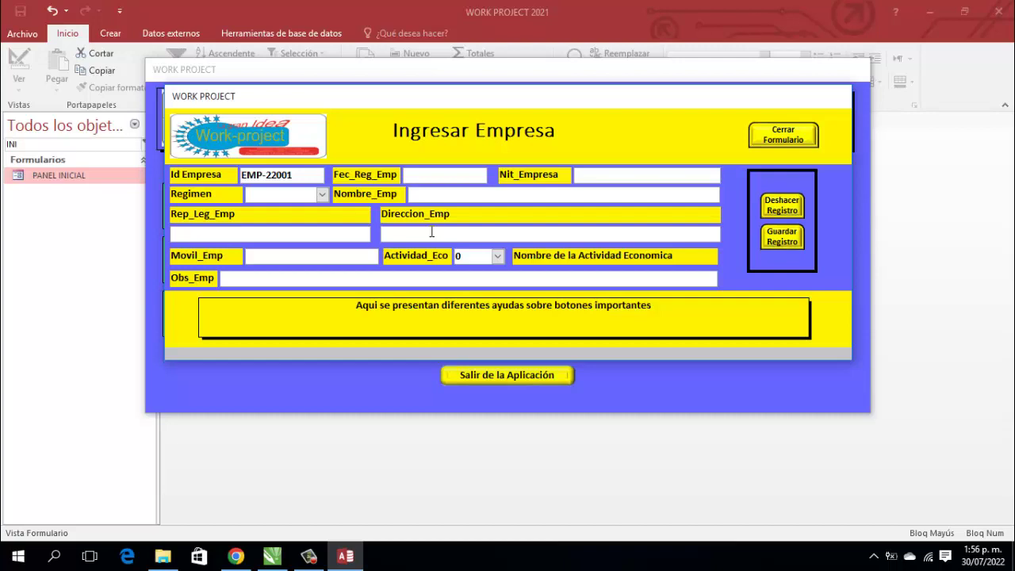
text(ELA VIRTUAL)
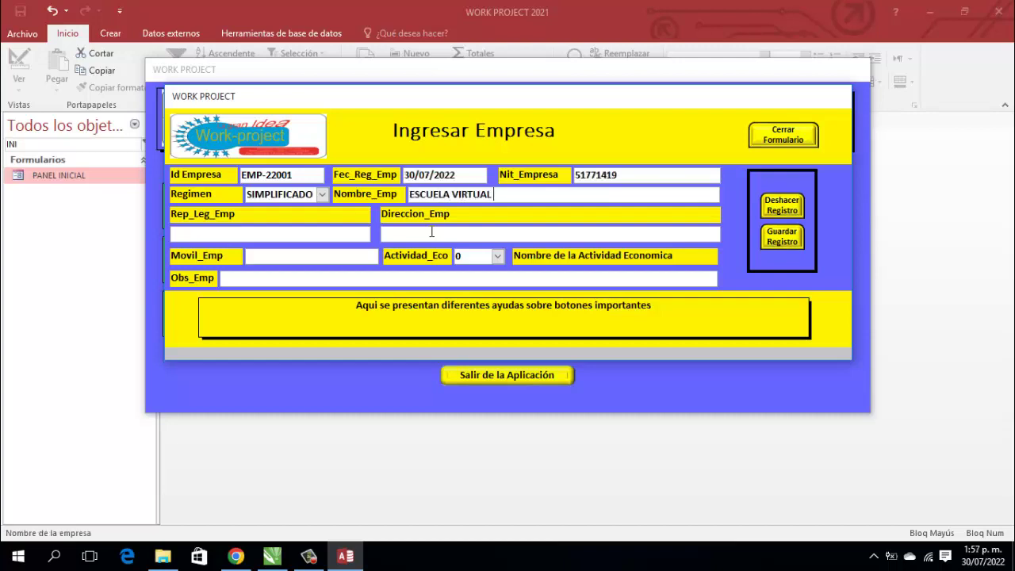
text( INFOYAYATEC)
key(Tab)
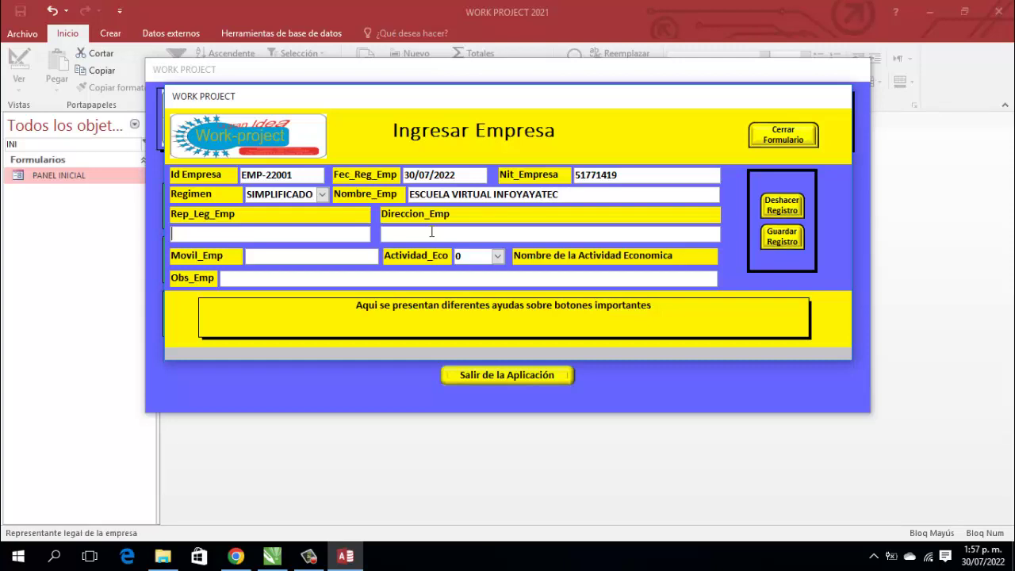
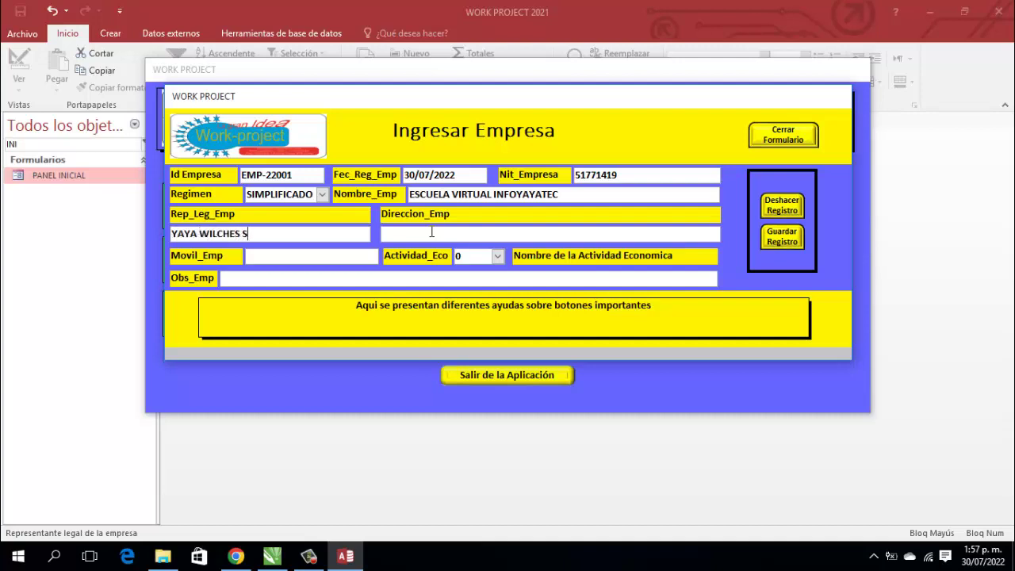
Step: Fill in the company address, mobile number, and economic activity code 5
click(431, 231)
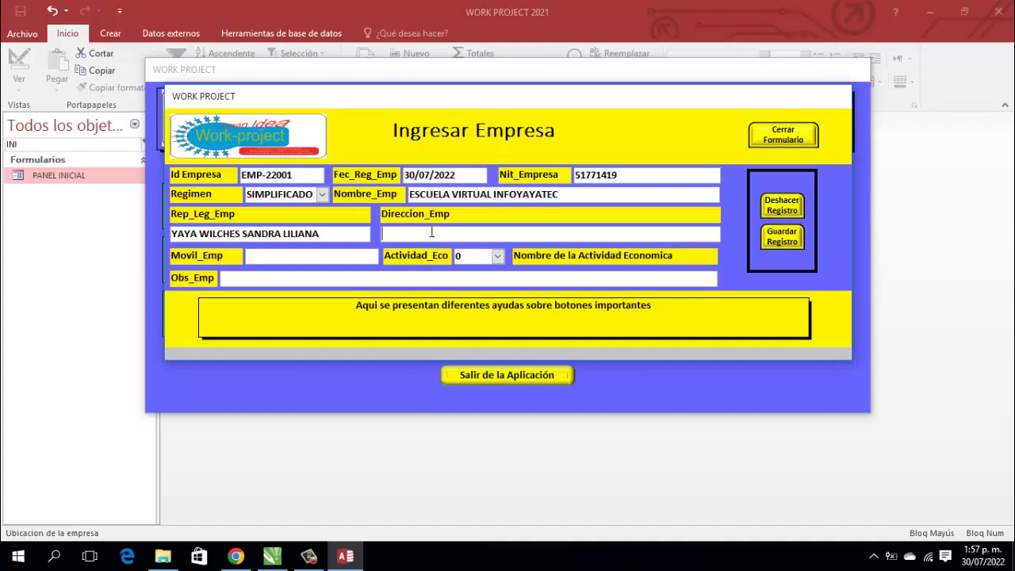
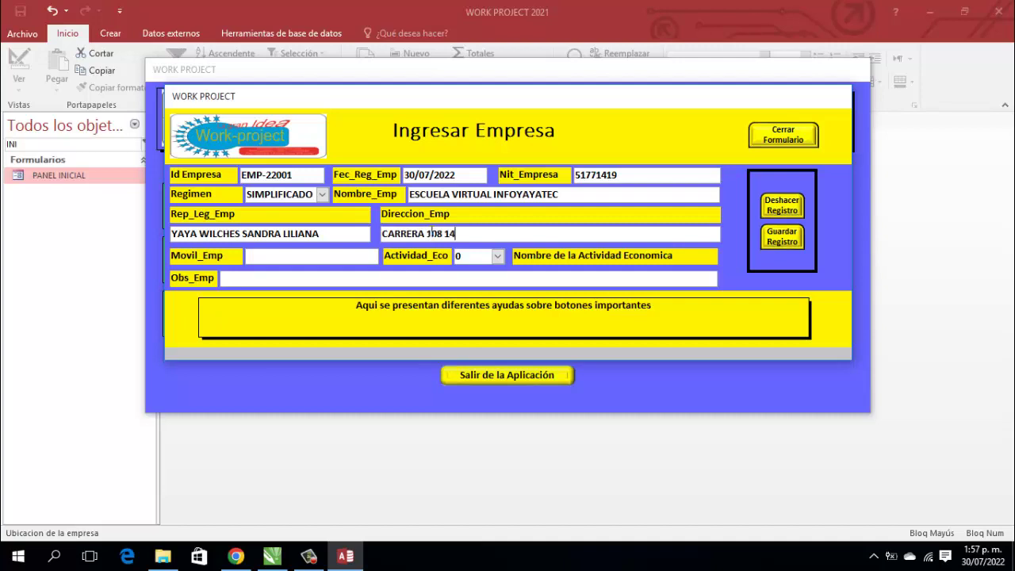
key(Tab)
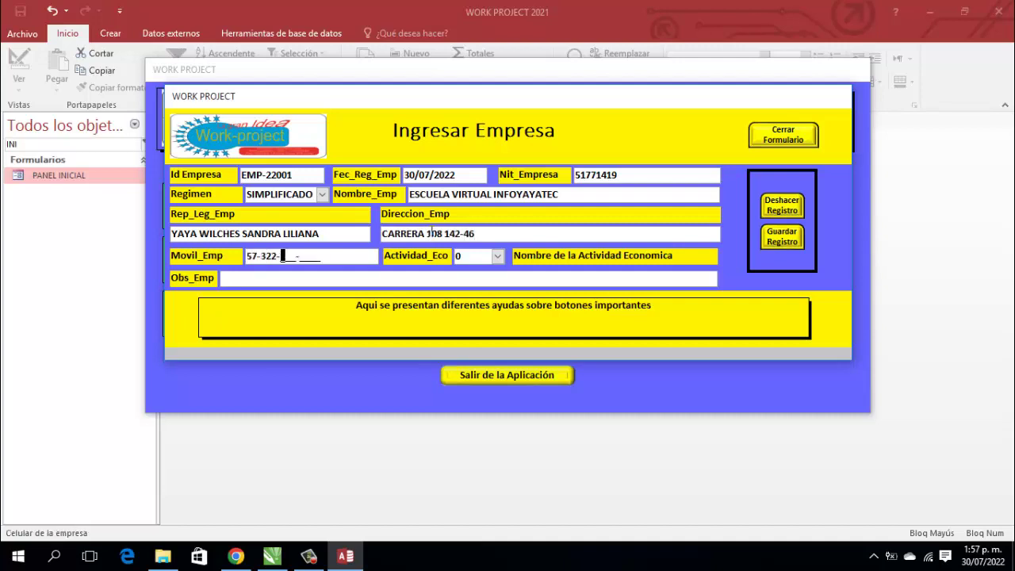
key(Tab)
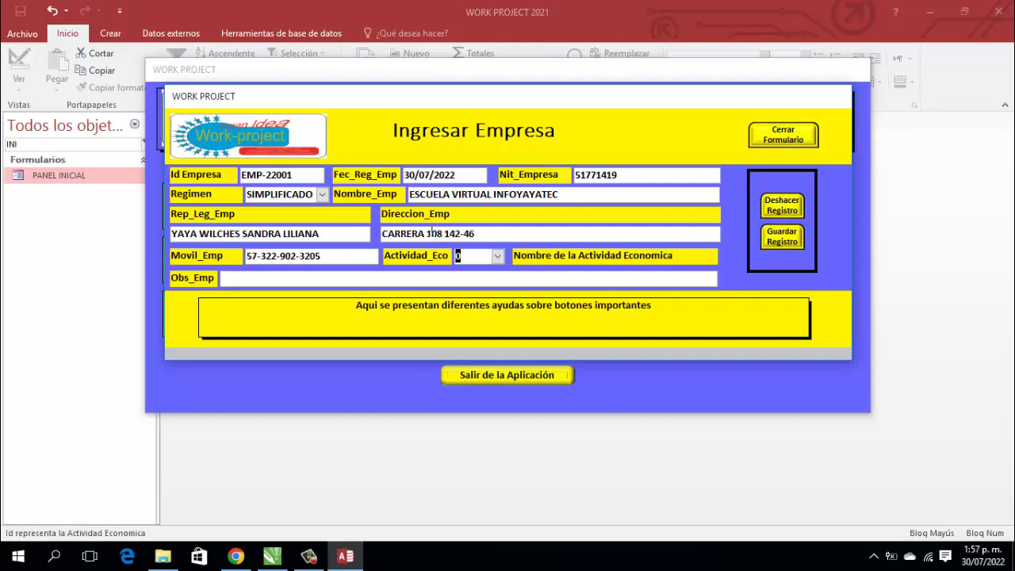
text(5)
key(Tab)
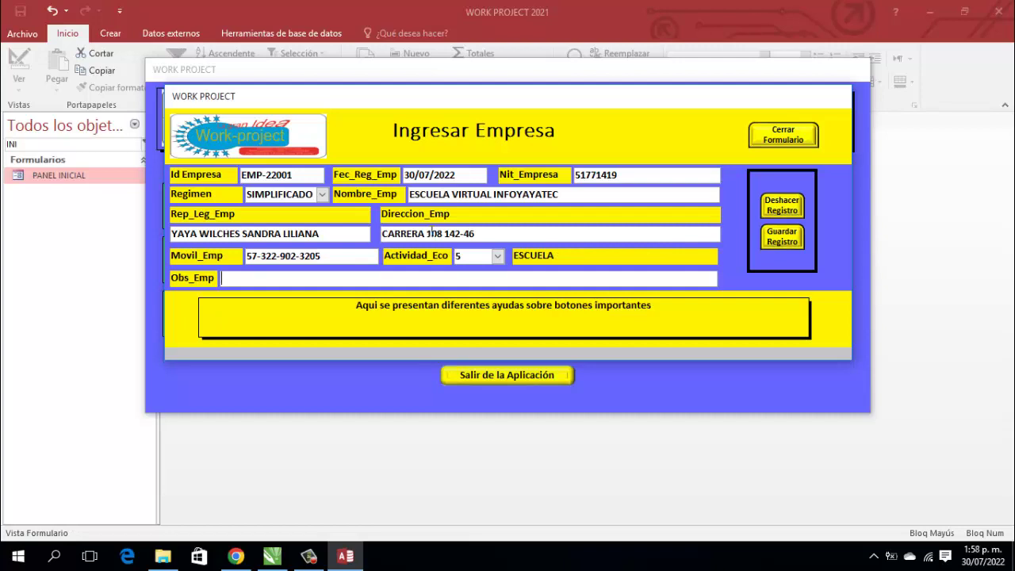
Step: Type the observation 'ENTE VIRTUAL PARA FORMACION DEL DESARROLLO DEL TALENTO HUMANO', fixing the final typo
text(ENTE VIRTUAL PARA )
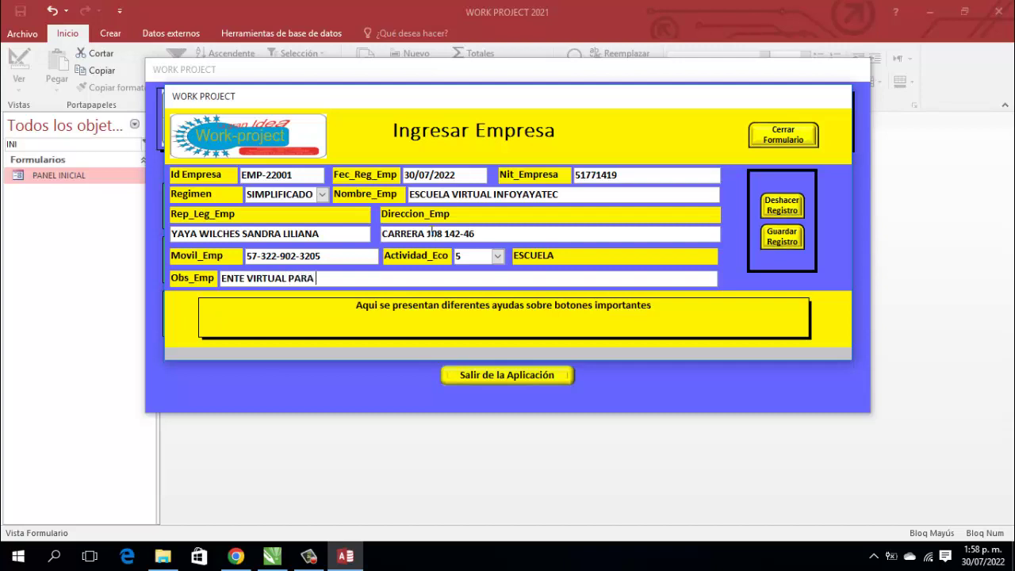
text(FORMACION DEL )
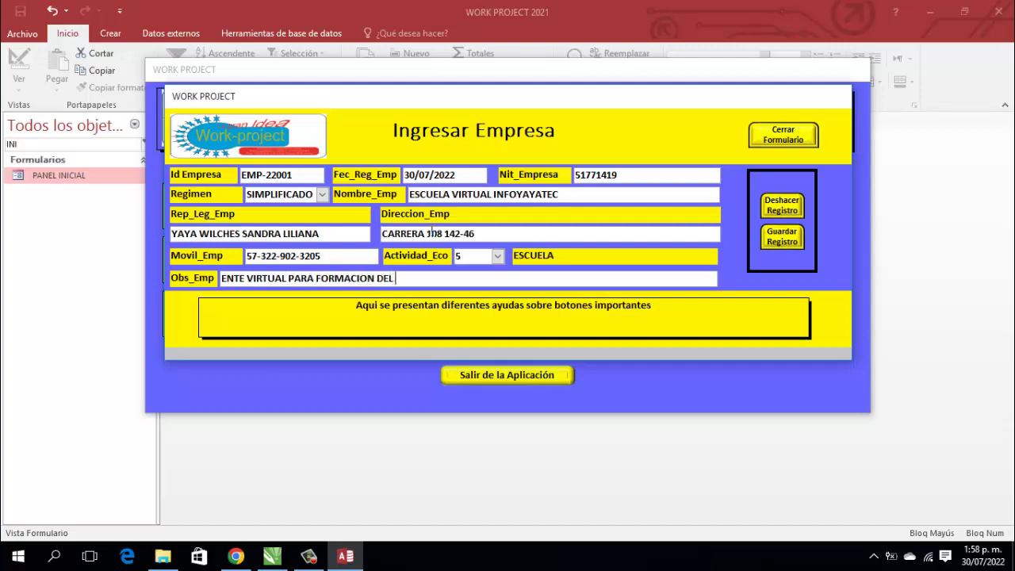
text(DESARROLLO DEL TALENTO )
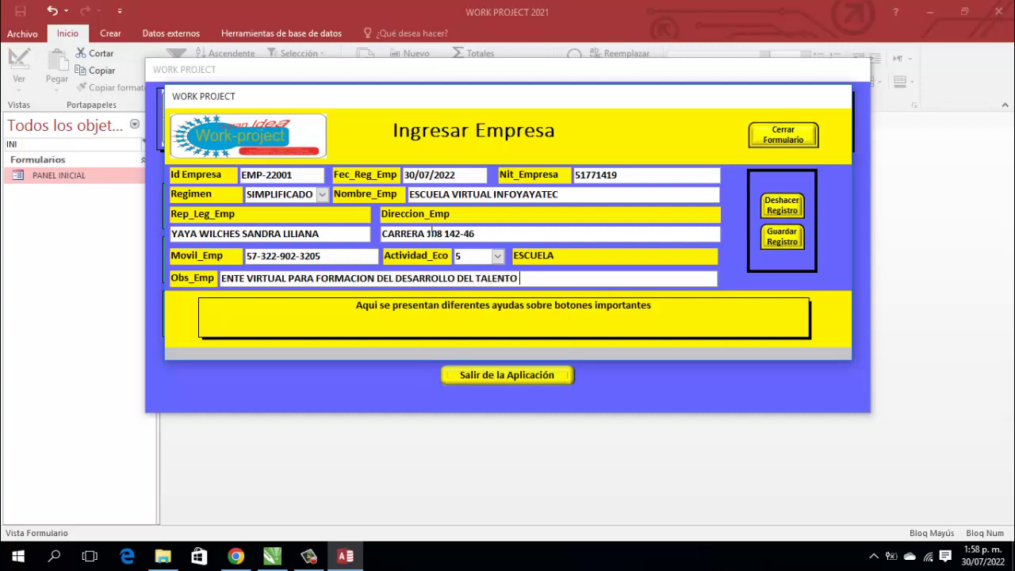
text(HUMANO)
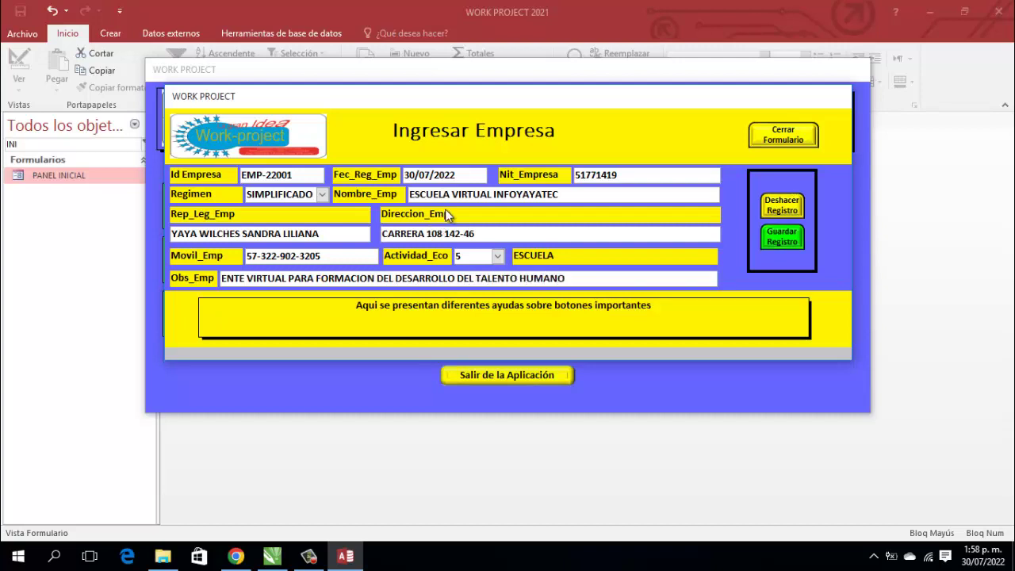
Step: Save the EMP-22001 company record, confirming with Sí and acknowledging the messages
click(788, 240)
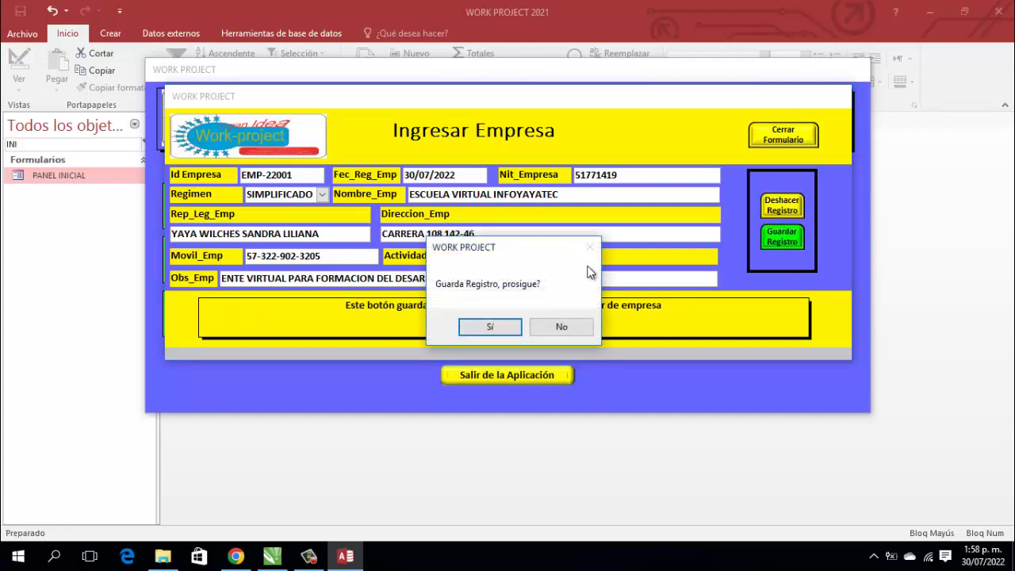
click(490, 326)
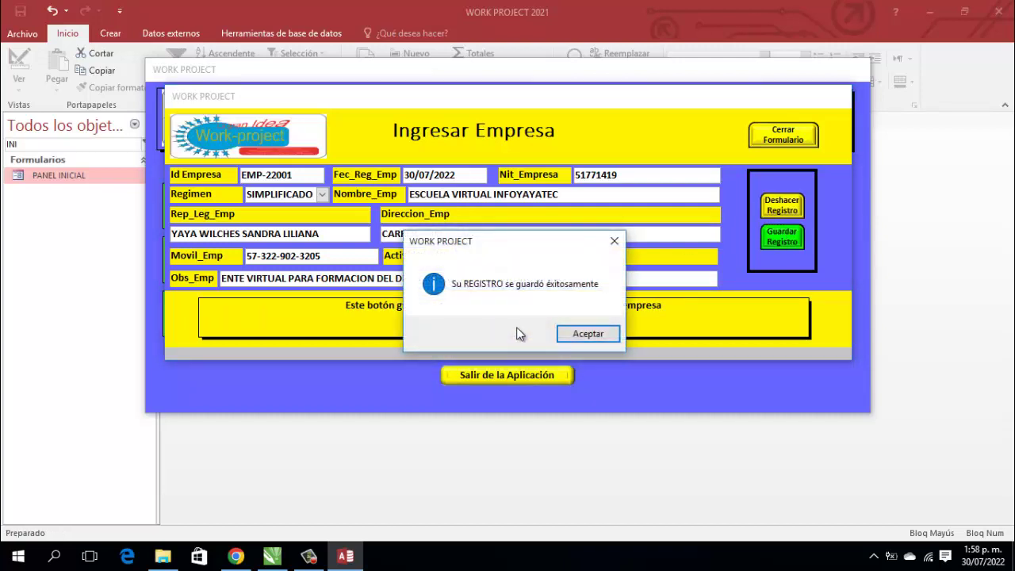
click(577, 333)
click(634, 334)
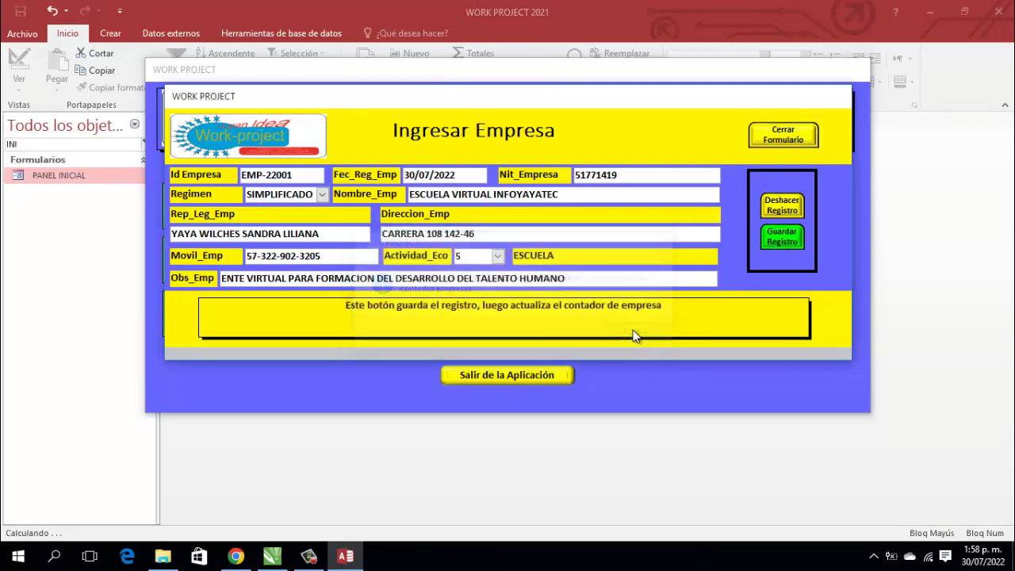
Step: Close the Ingresar Empresa form, the TALENTO window, and the main panel
click(784, 134)
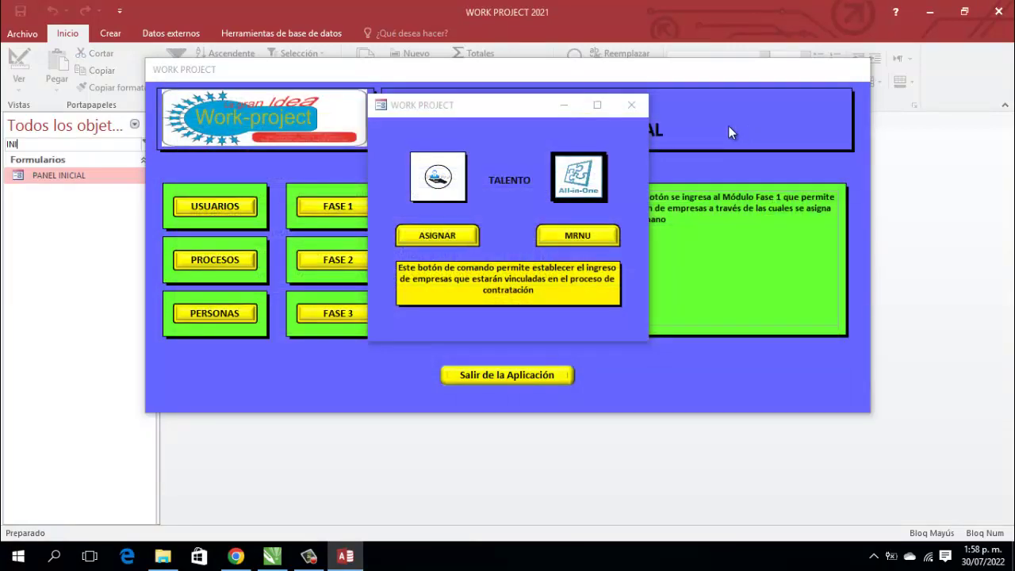
click(632, 105)
right_click(413, 76)
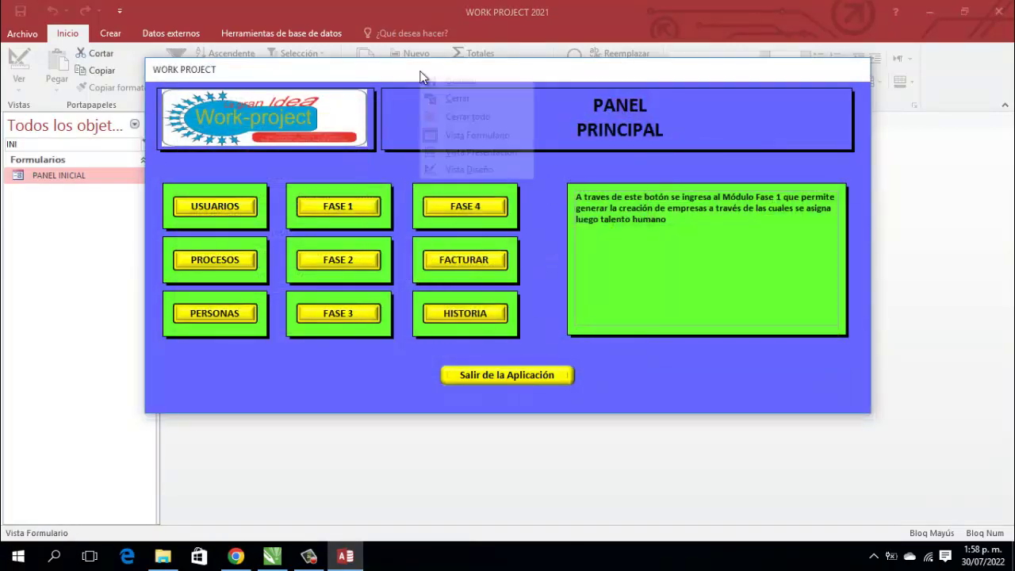
click(471, 95)
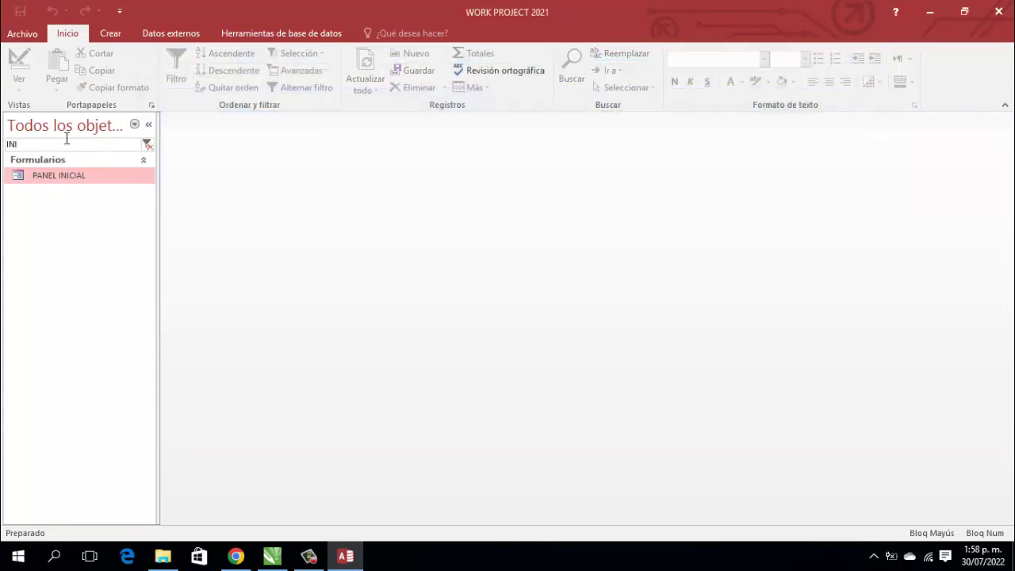
Step: Search FASE1, open M_Fase1_empresas to verify the EMP-22001 record with activity 5, then close it
click(44, 129)
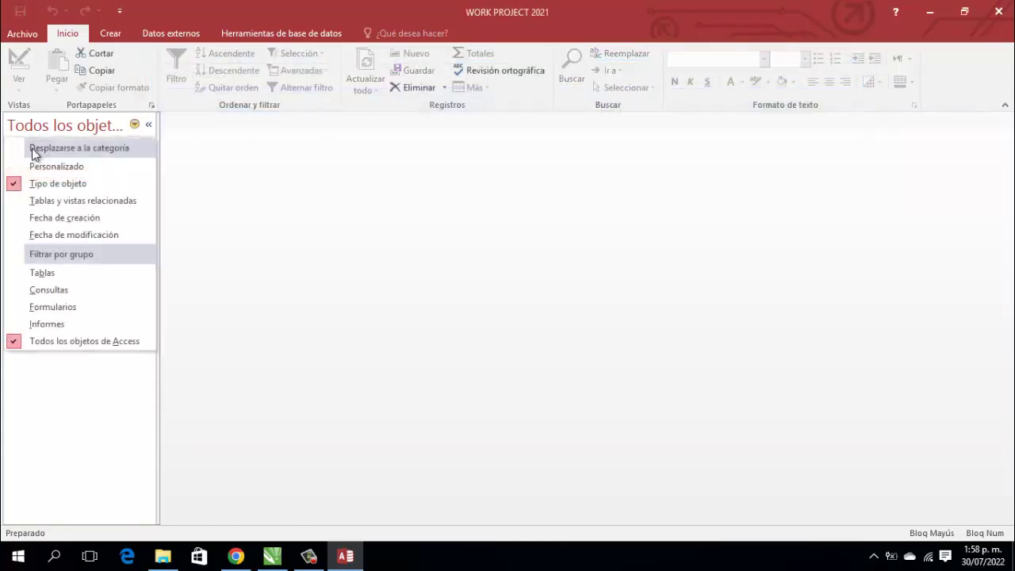
click(214, 123)
text(INI)
key(shift+Home)
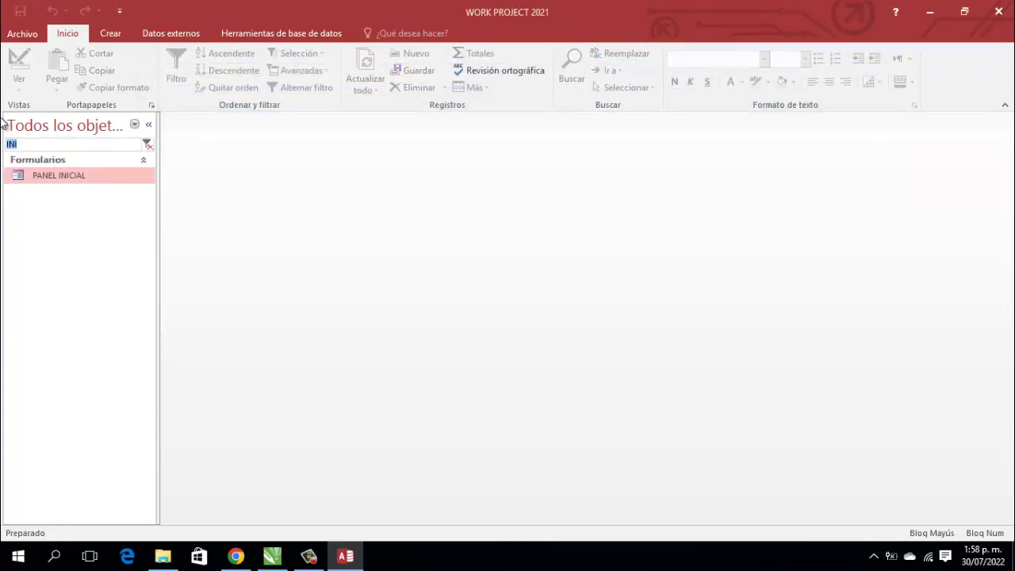
text(FASE1)
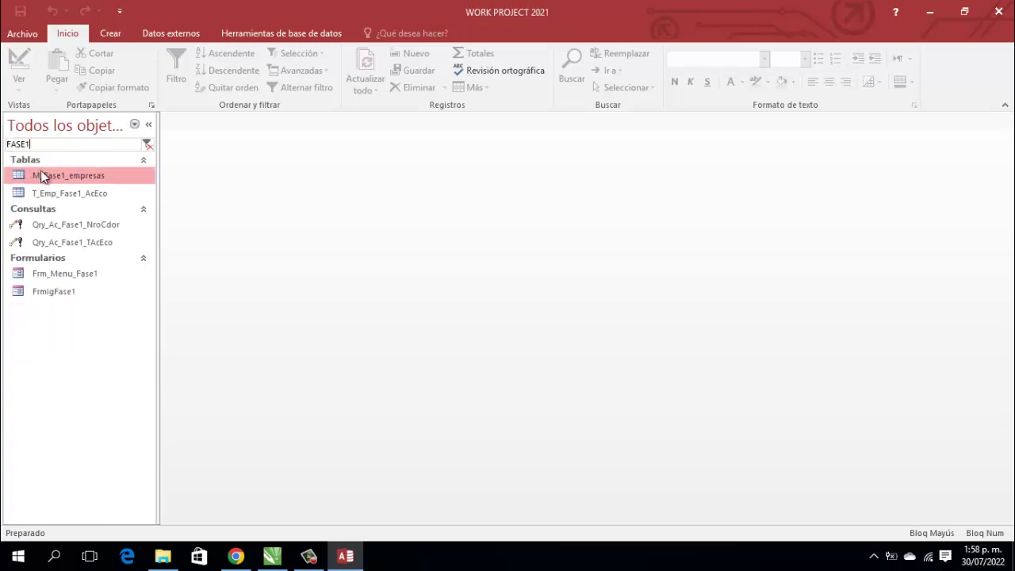
double_click(58, 176)
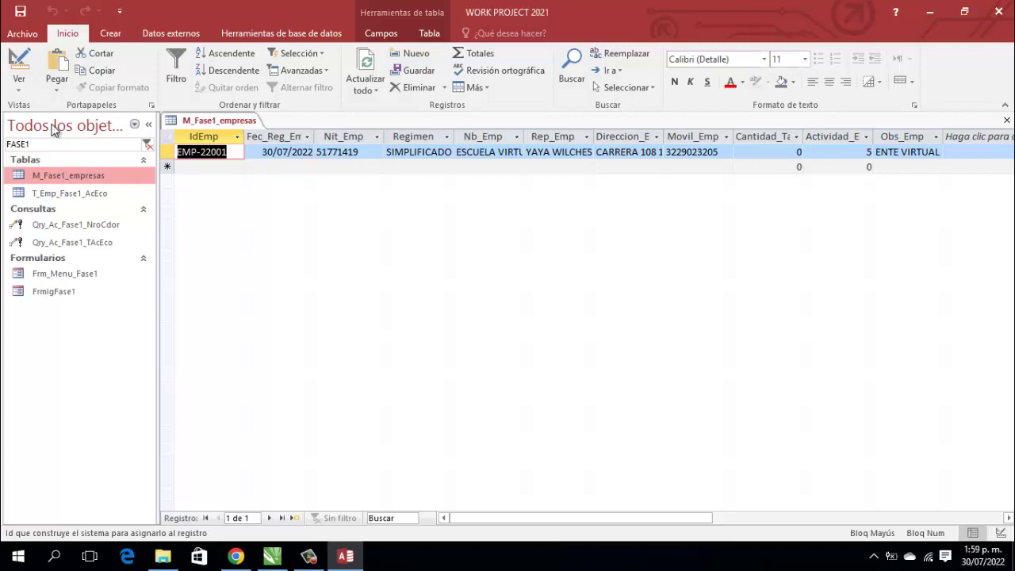
right_click(226, 125)
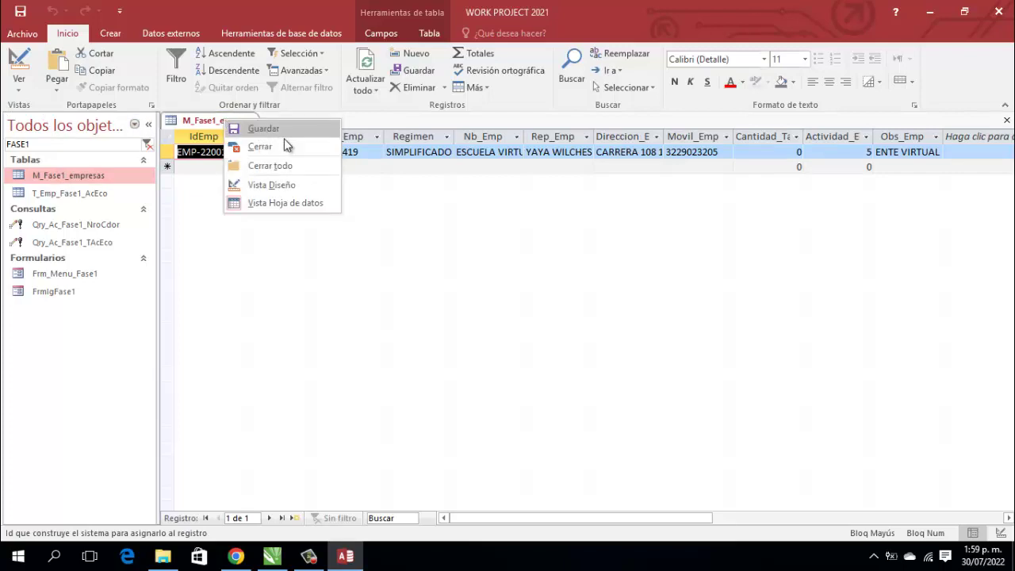
click(262, 147)
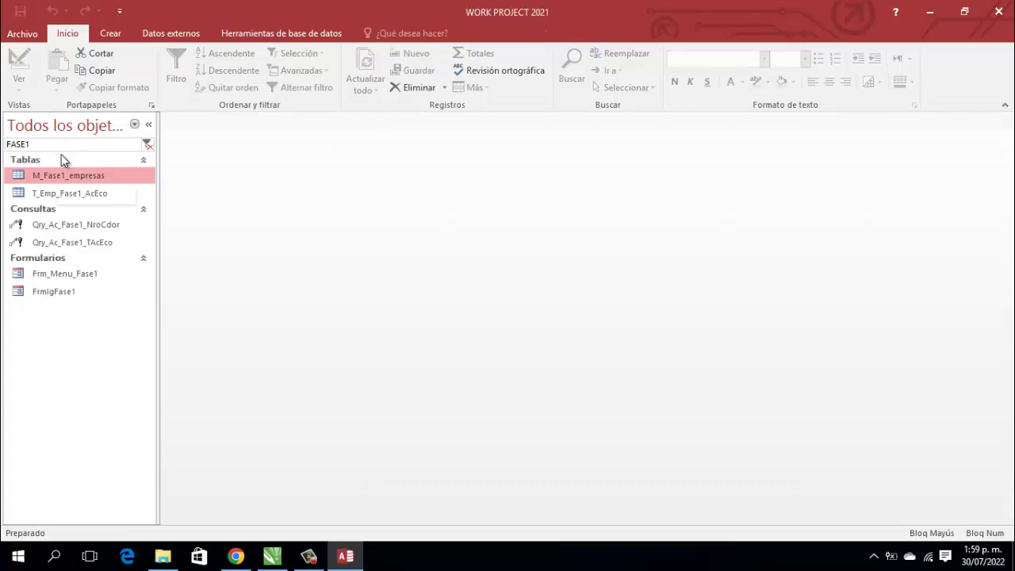
Step: Open the FrmIgFase1 company-entry form in Design view
click(55, 293)
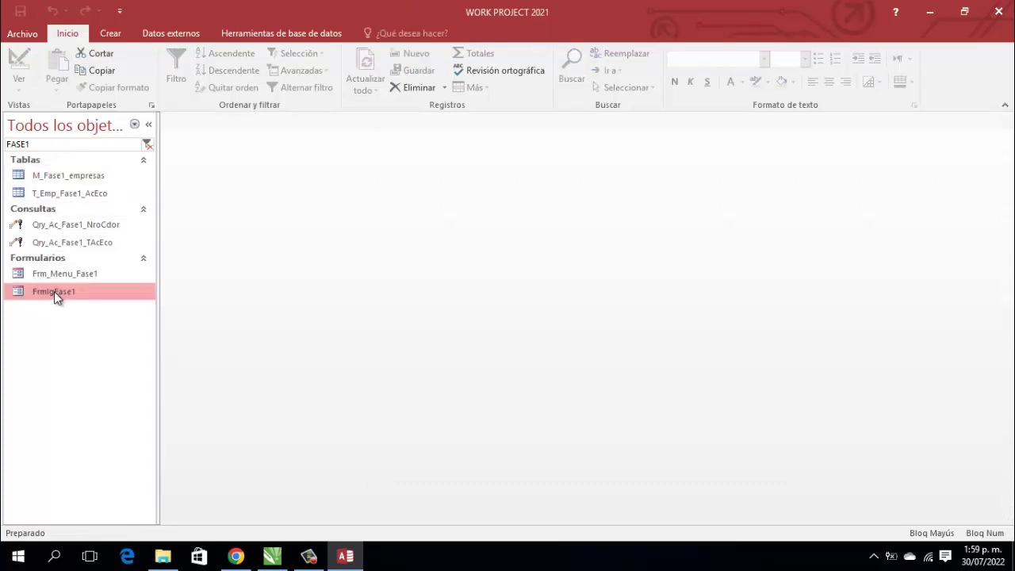
right_click(54, 291)
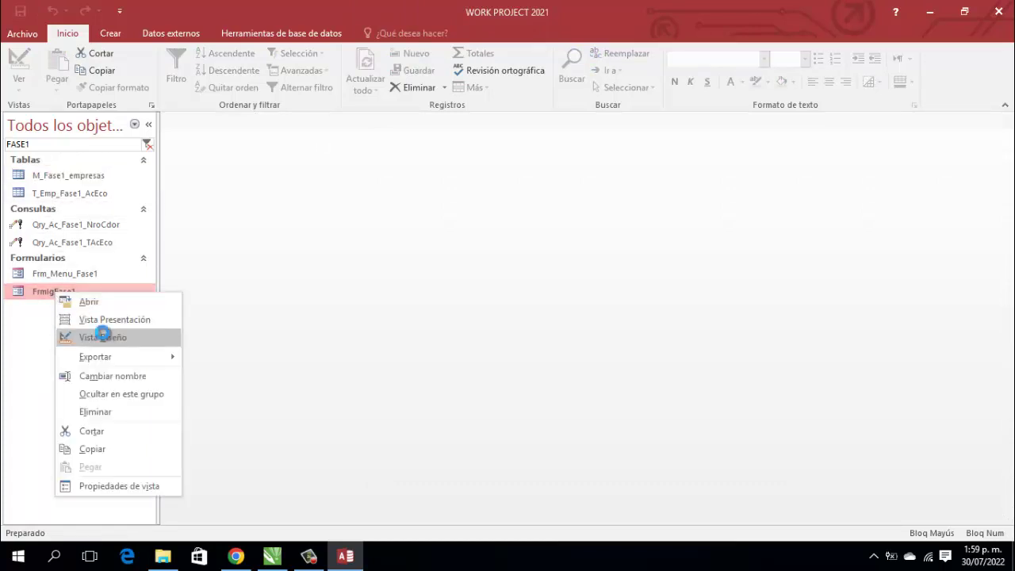
click(102, 336)
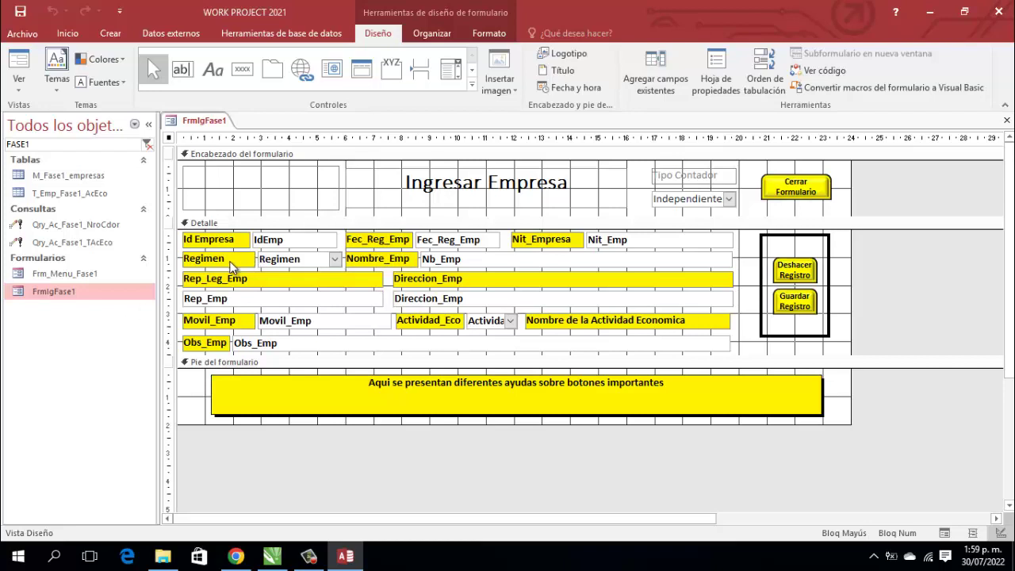
Step: Add an Nb_Emp After Update code handler setting Me.Nb_Emp = UCase(Me.Nb_Emp), then close the editor
click(489, 262)
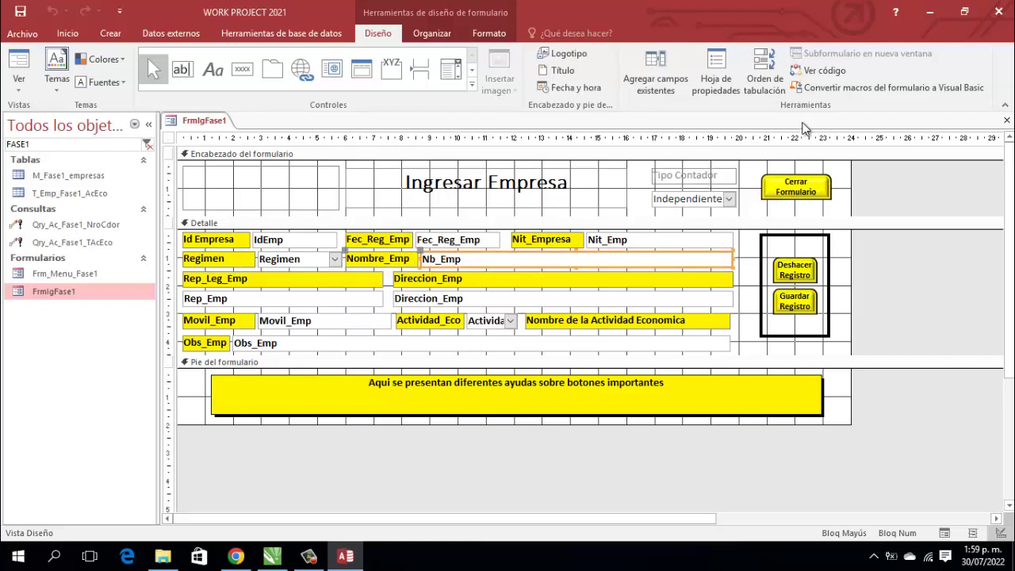
click(718, 68)
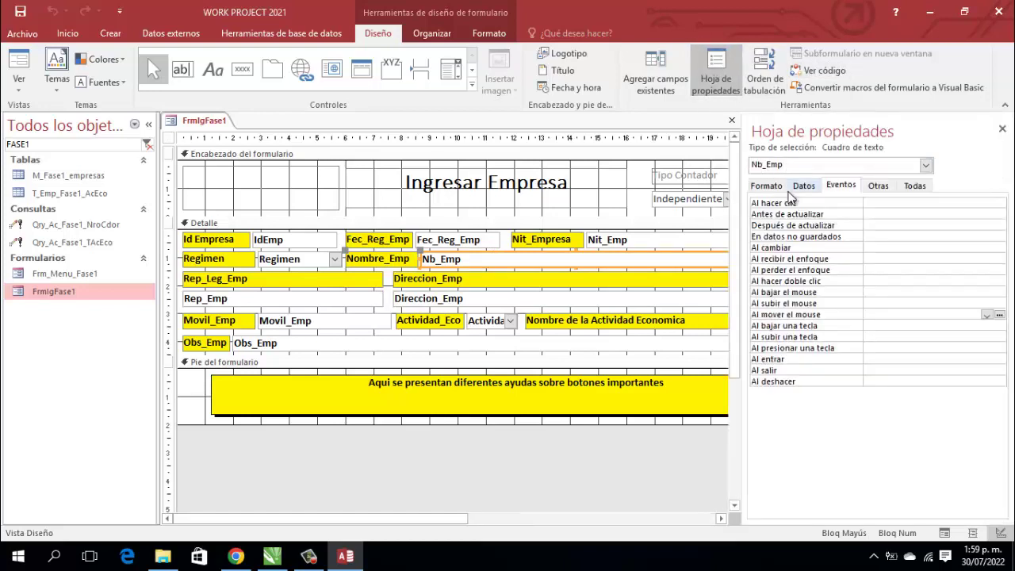
click(888, 225)
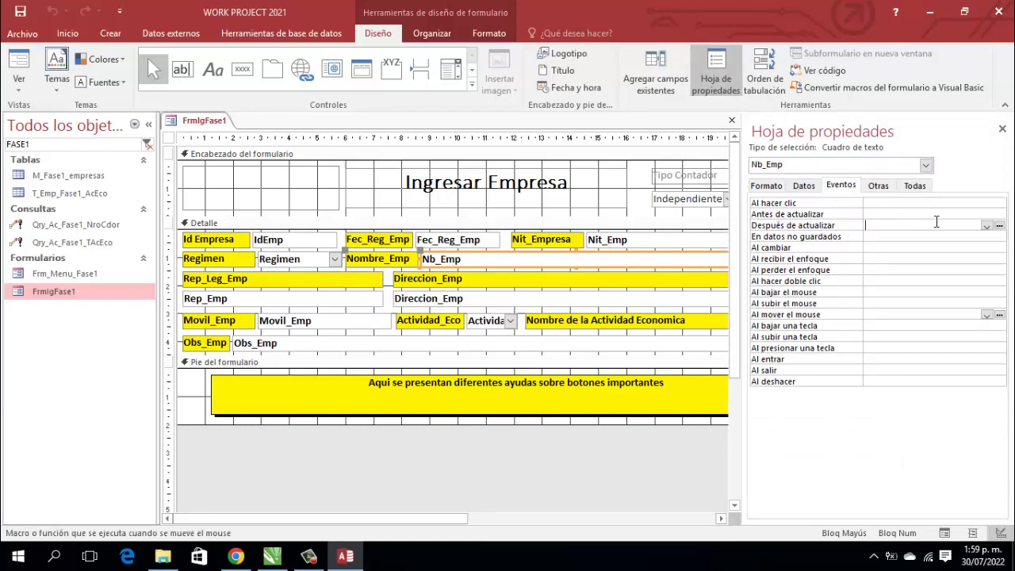
click(1000, 226)
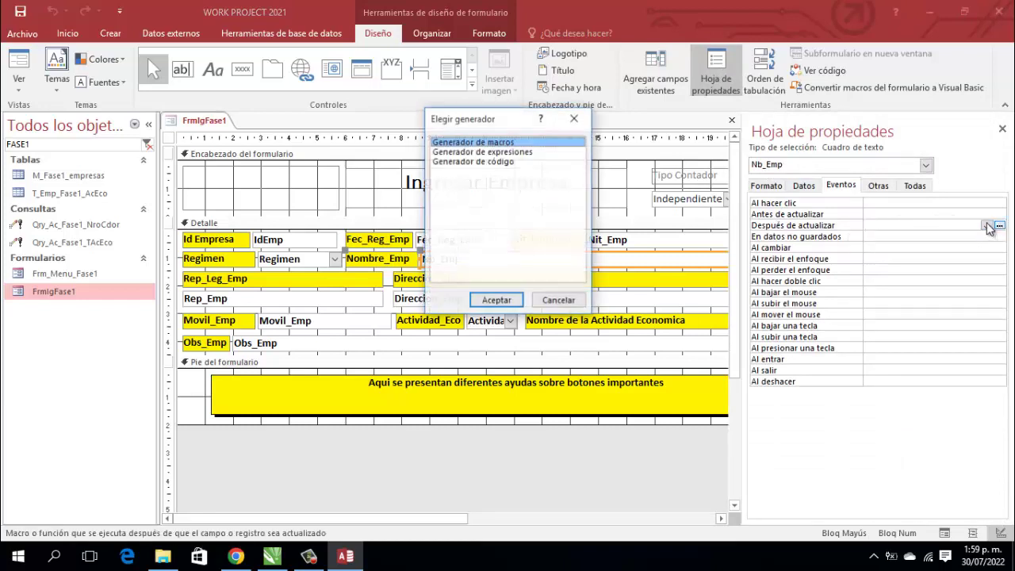
click(497, 161)
click(501, 300)
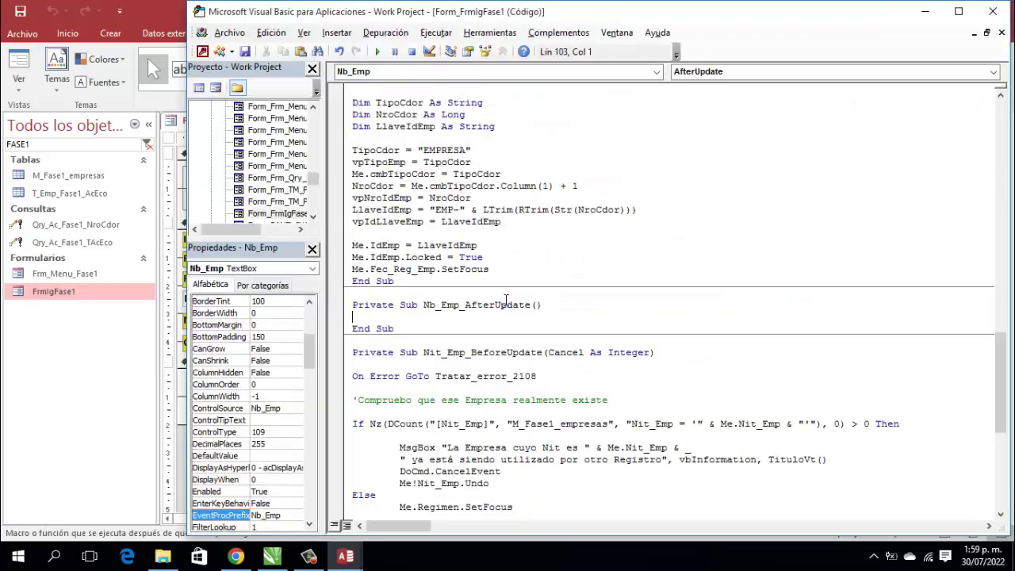
text(Me.nb)
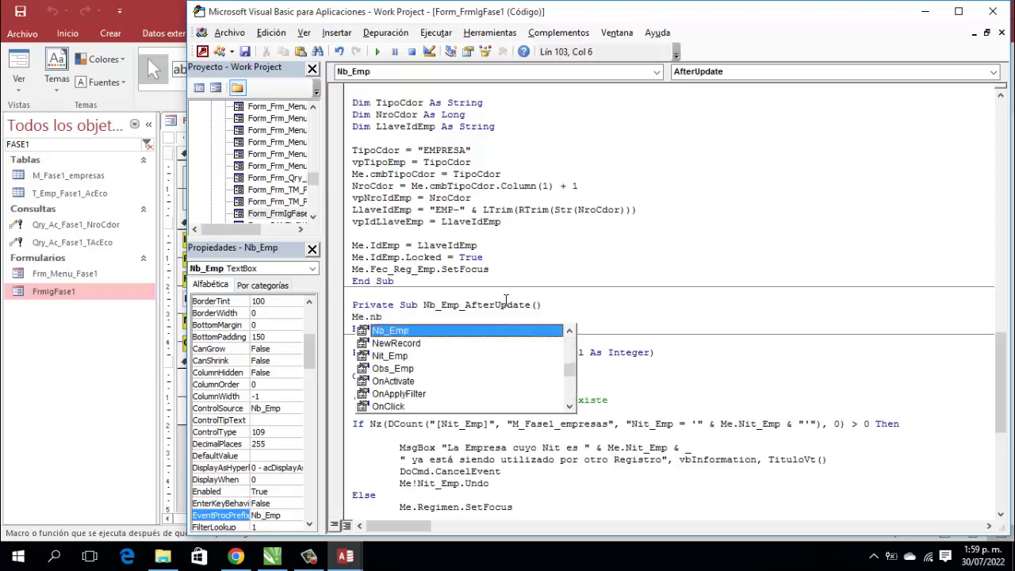
text( = Ucase)
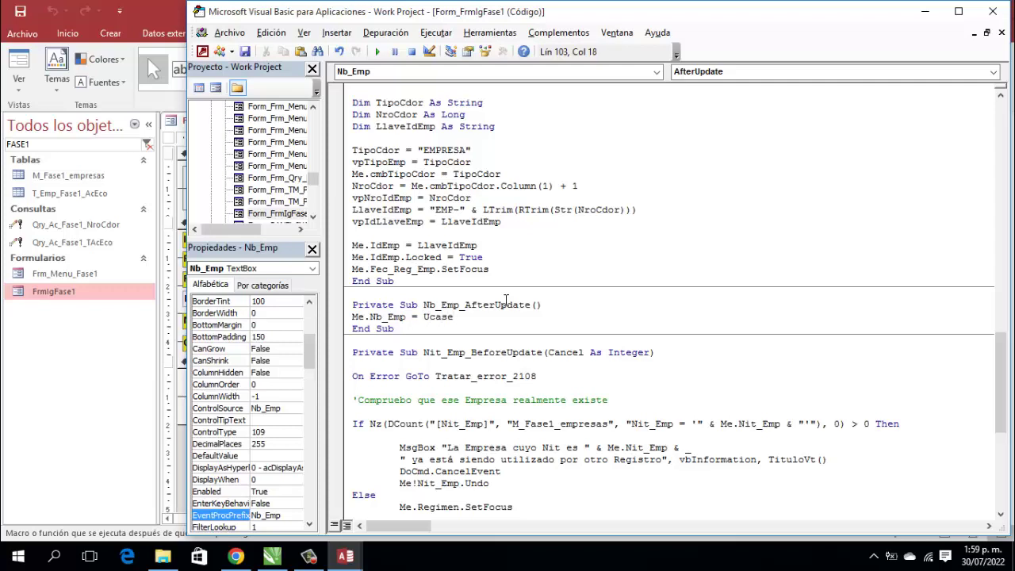
text((Me)
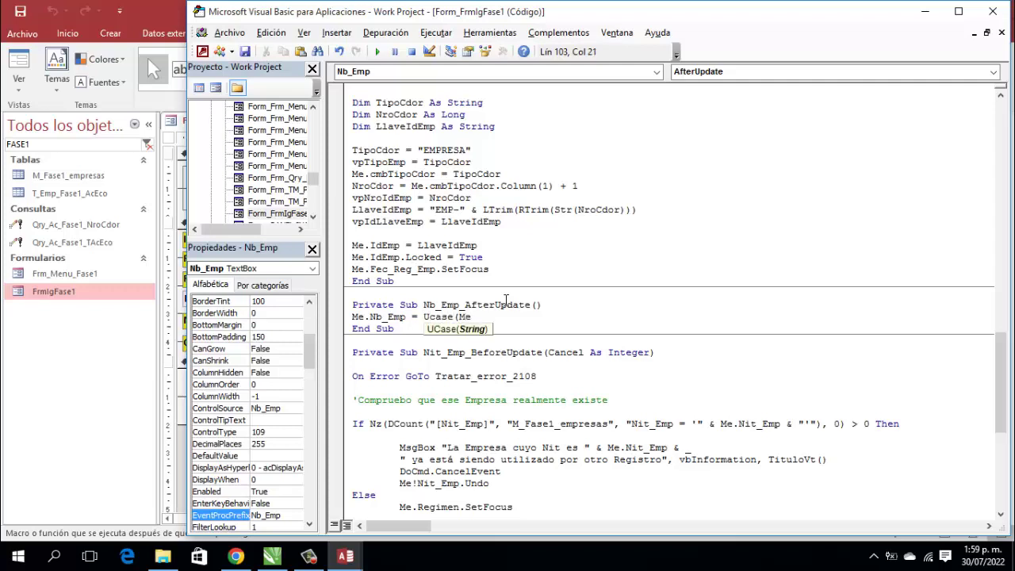
text(.nb ))
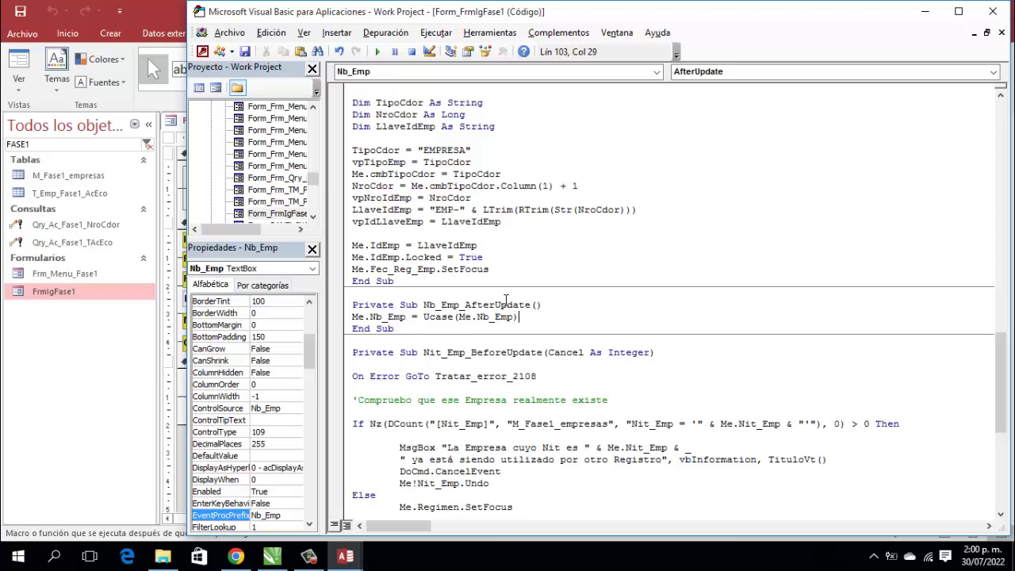
click(990, 13)
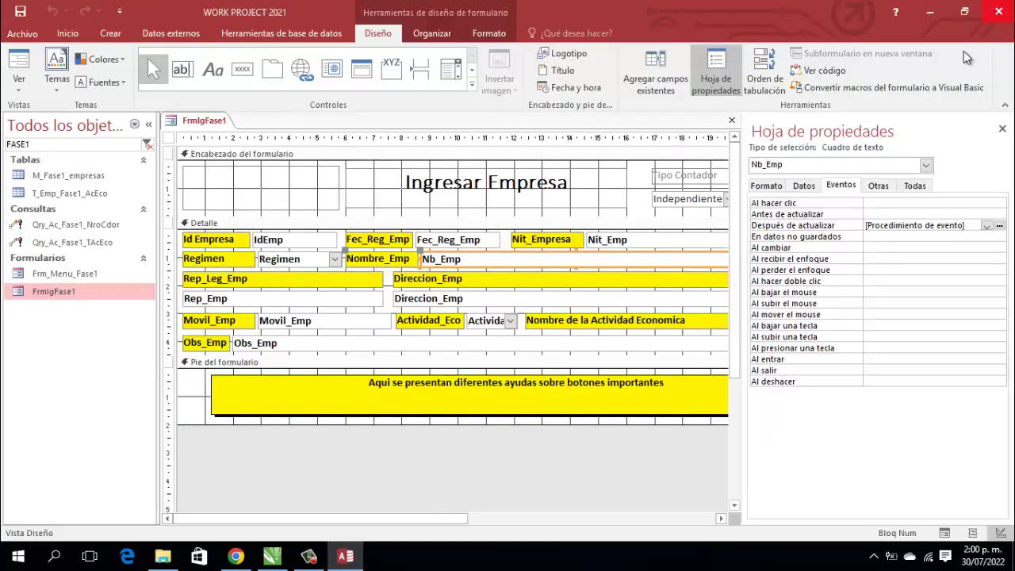
Step: Open the Code Builder for the Rep_Emp text box's After Update event
click(221, 306)
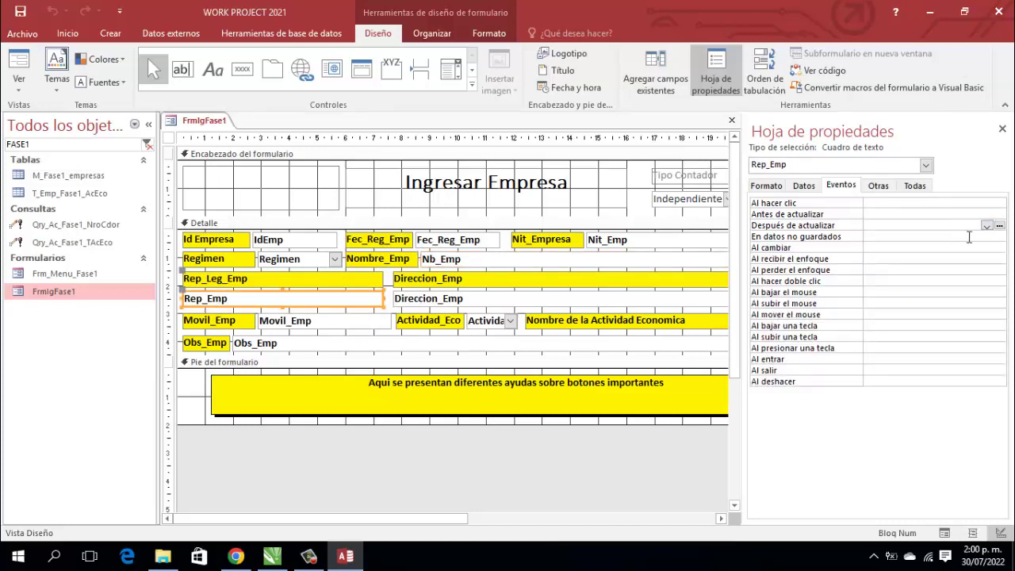
click(1000, 226)
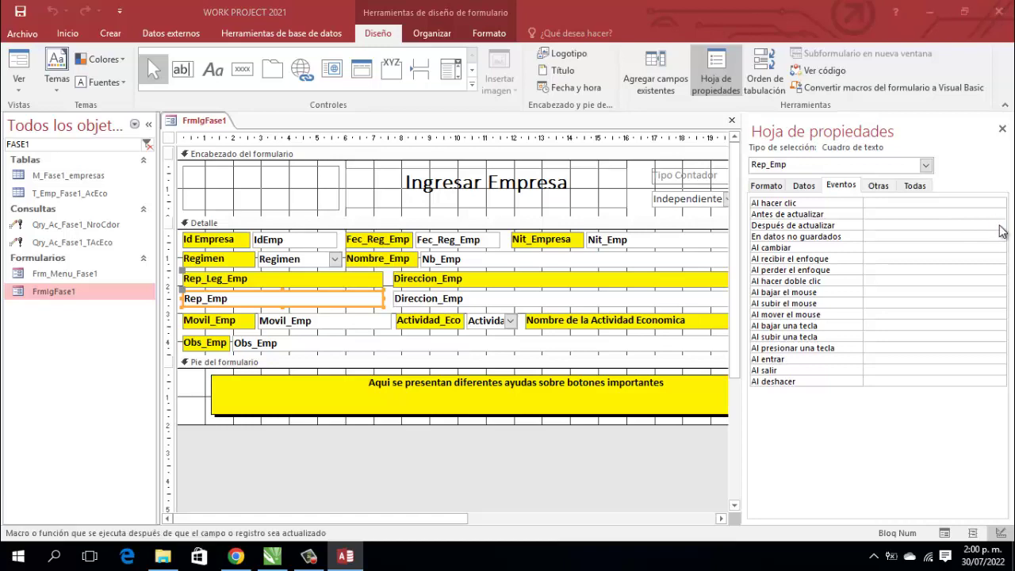
click(502, 161)
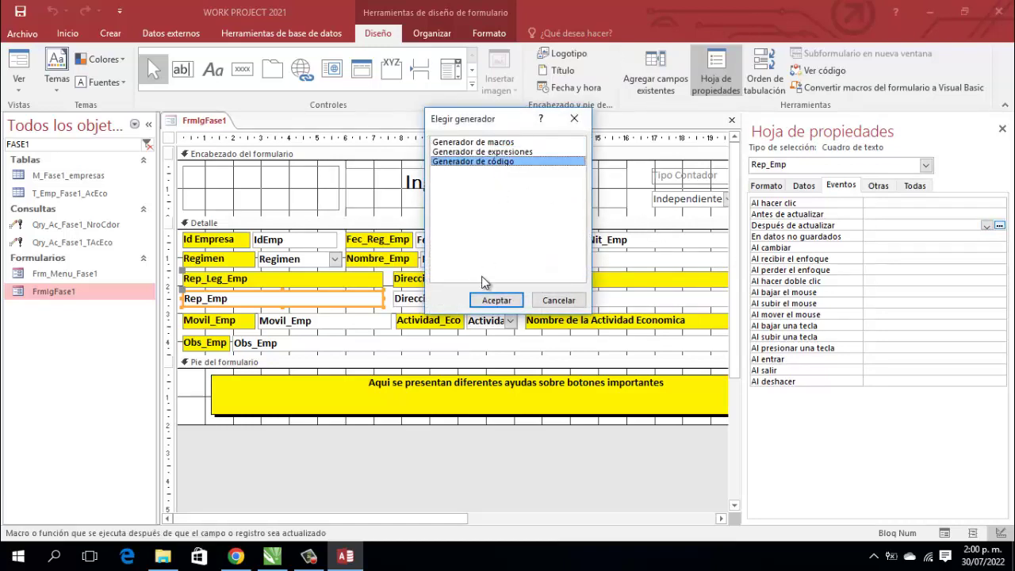
click(491, 301)
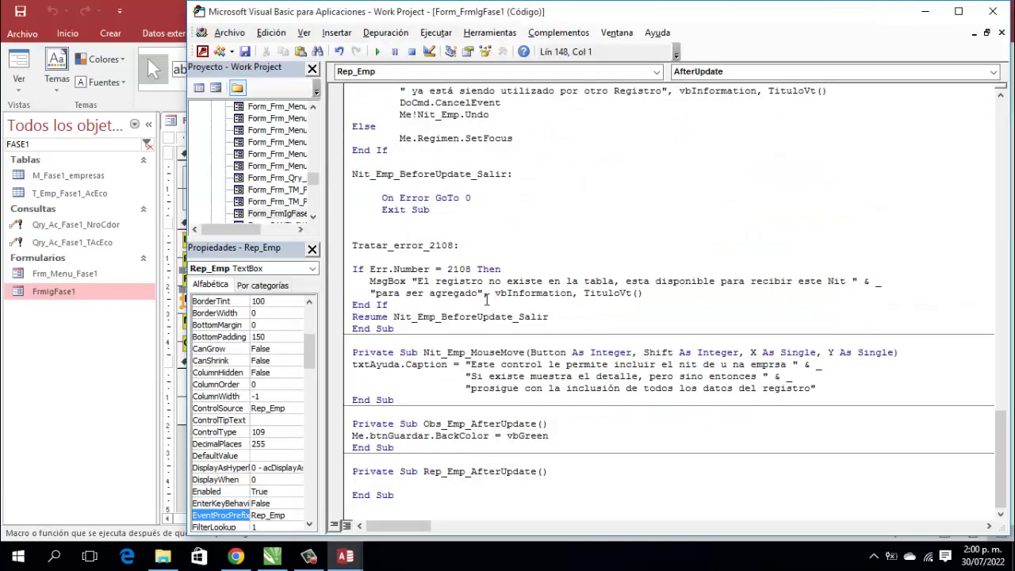
Step: Write Me.Rep_Emp = UCase(Me.Rep_Emp) in Rep_Emp_AfterUpdate and close the VBA editor
text(Me.rep)
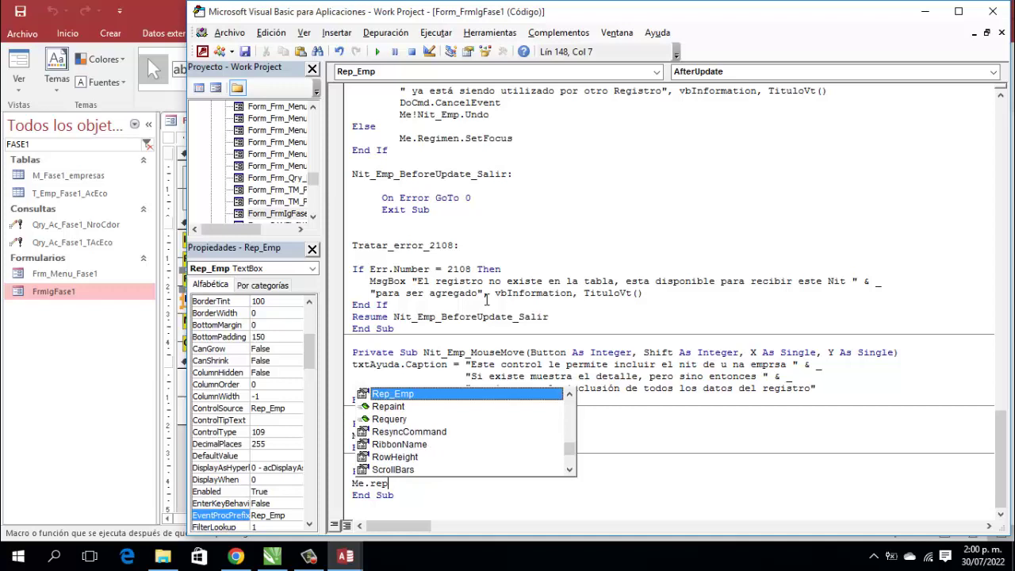
key(BackSpace)
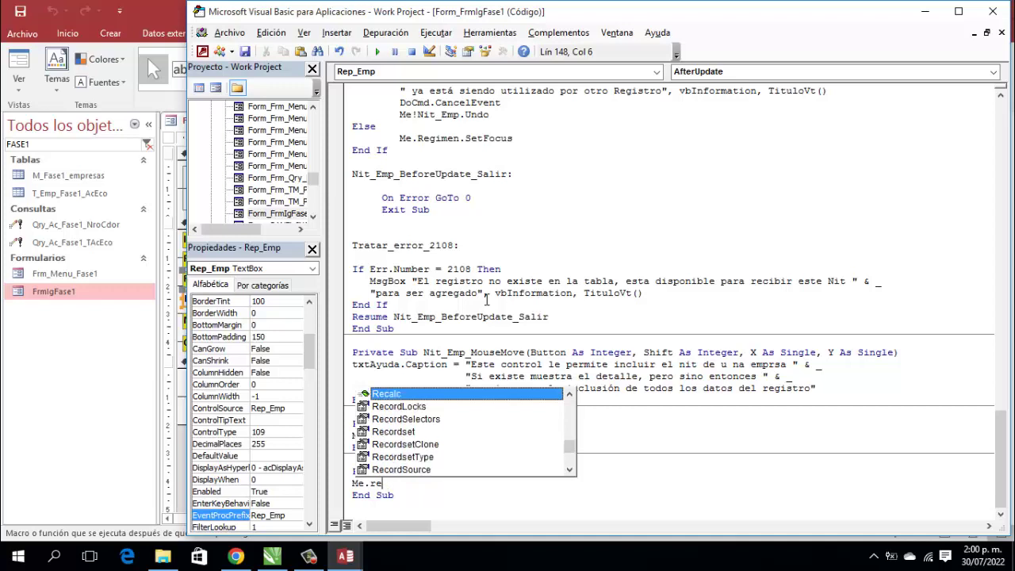
text(p)
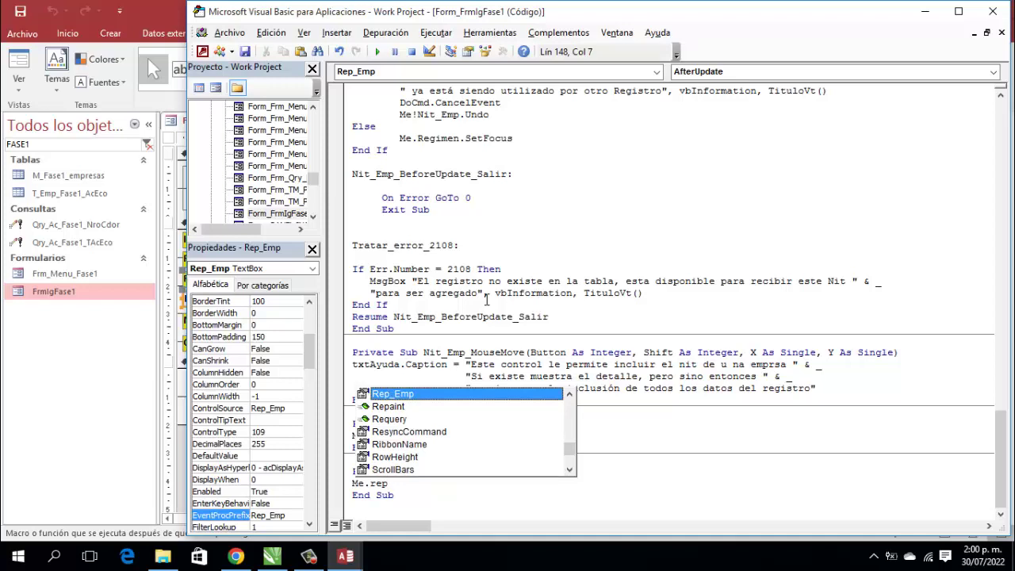
text(_)
key(BackSpace)
key(BackSpace)
key(BackSpace)
key(BackSpace)
key(BackSpace)
key(BackSpace)
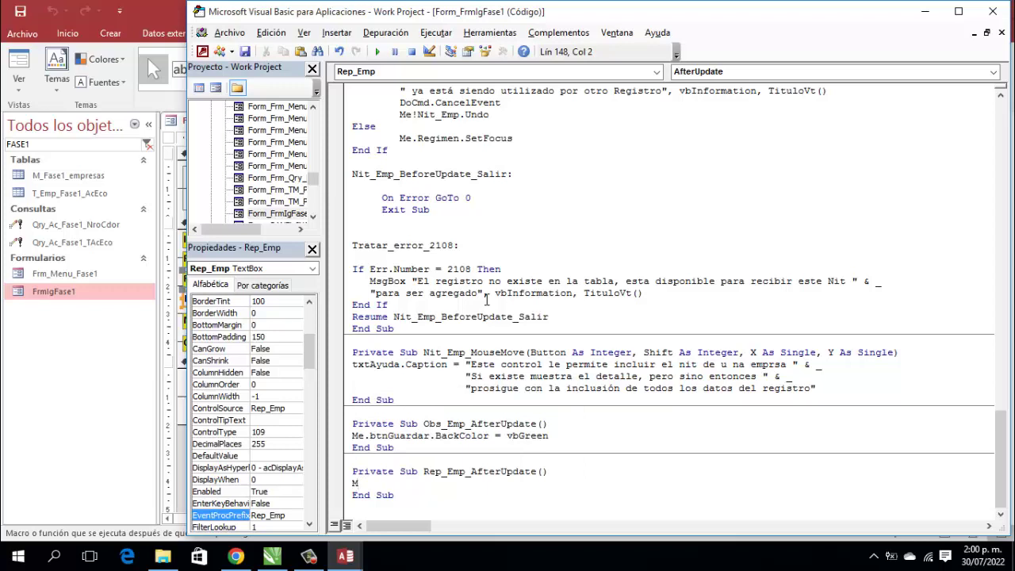
text(e.)
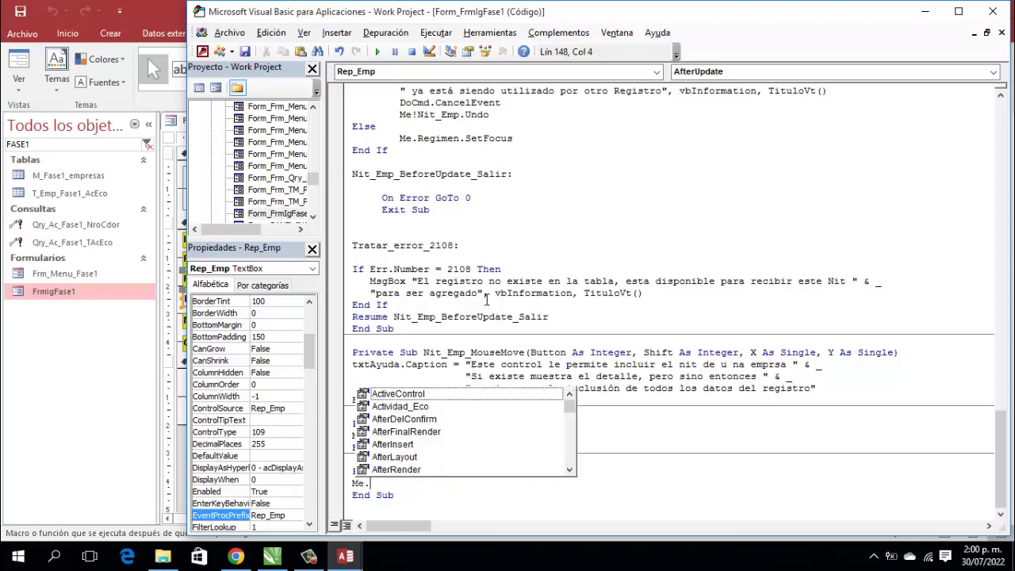
text(re)
key(Tab)
key(BackSpace)
key(BackSpace)
key(BackSpace)
key(BackSpace)
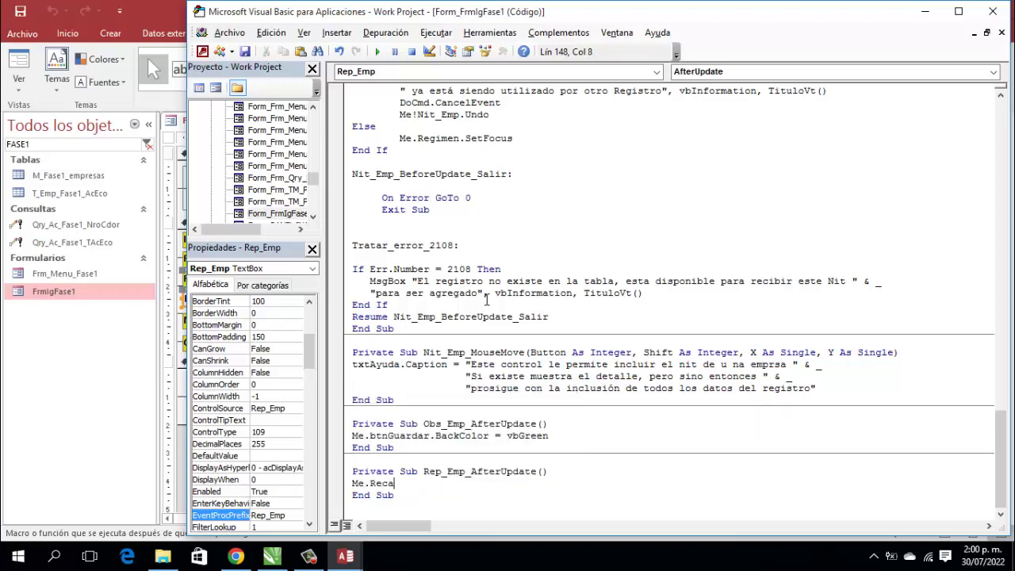
text(p)
key(BackSpace)
key(BackSpace)
key(BackSpace)
key(BackSpace)
text(.rep = Ucase()
key(BackSpace)
text(()
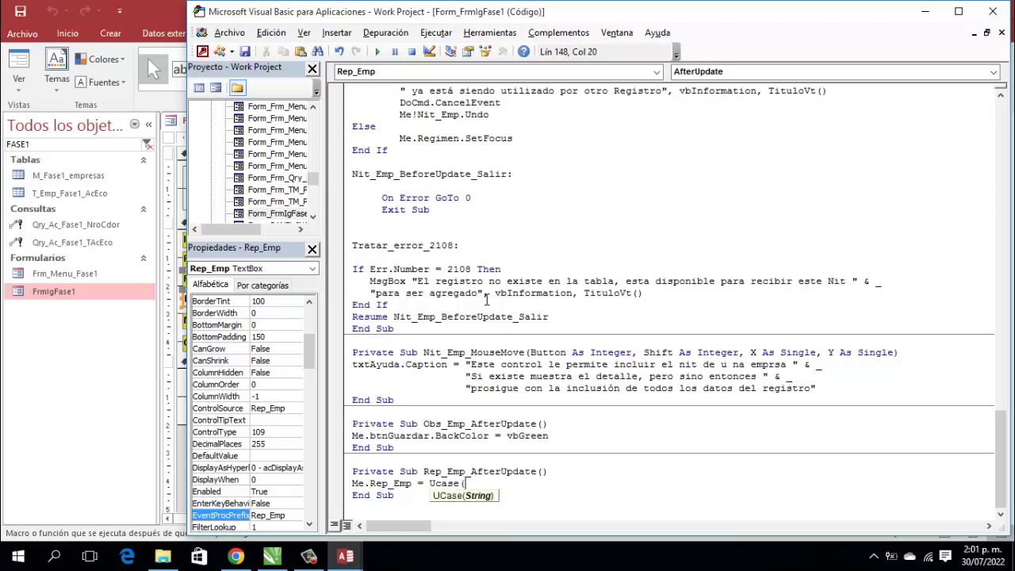
text(Me.Rep_Emp =)
key(BackSpace)
text())
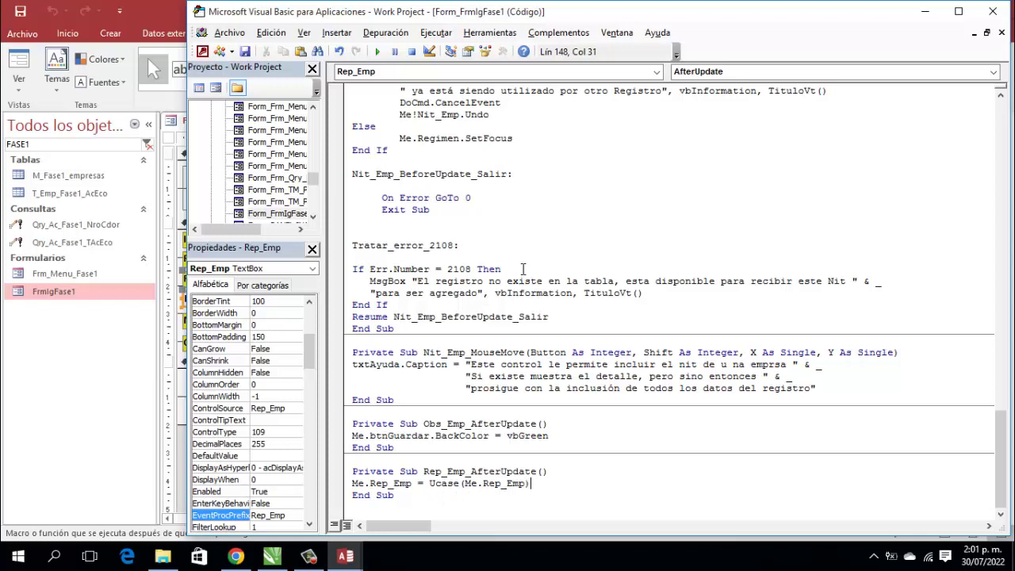
click(992, 12)
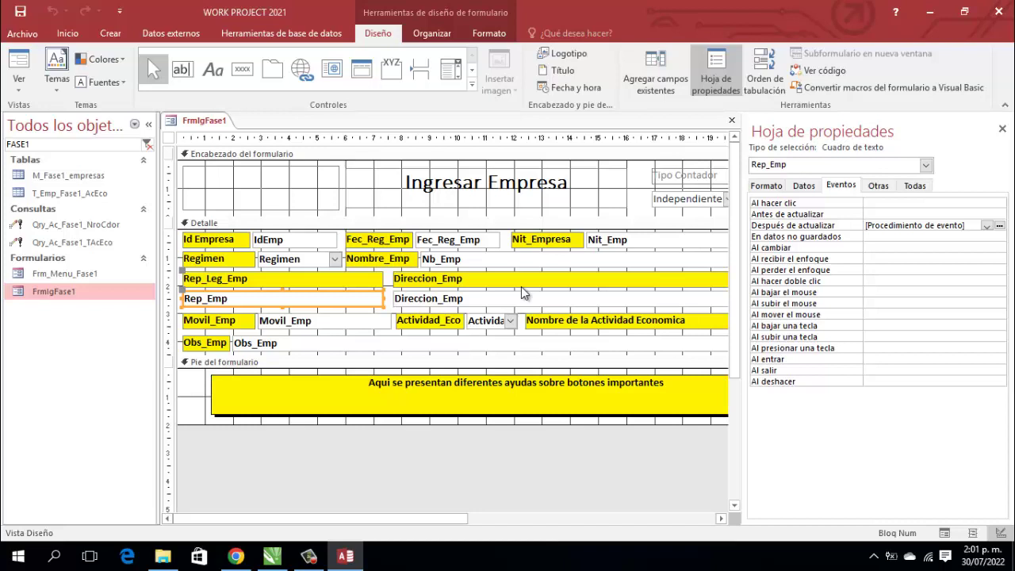
Step: Open the existing After Update code for the Obs_Emp text box
click(473, 305)
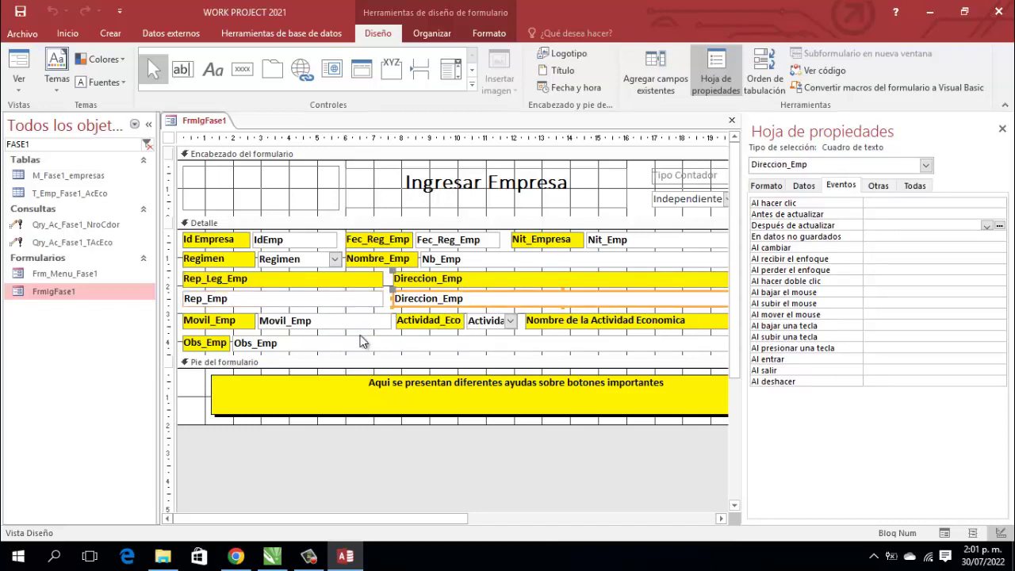
click(312, 348)
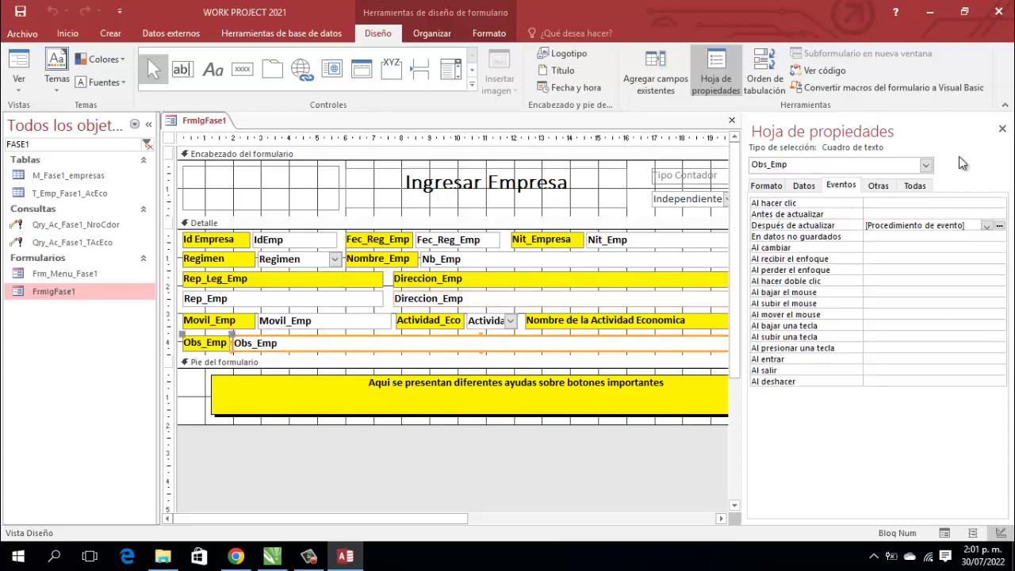
click(1000, 226)
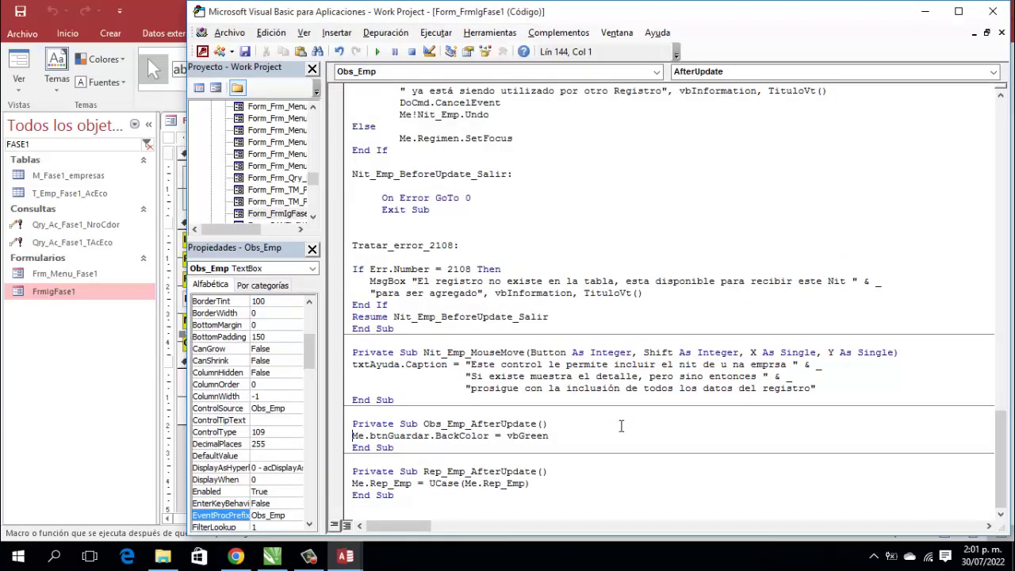
Step: Add Me.Obs_Emp = UCase(Me.Obs_Emp) to Obs_Emp_AfterUpdate and close the VBA editor
click(569, 424)
key(Return)
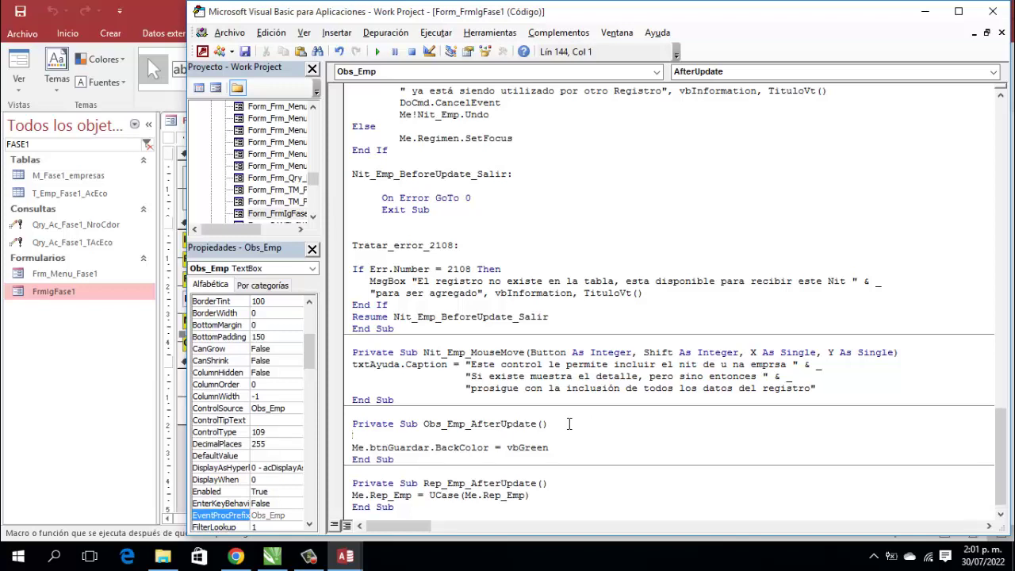
text(Me.ob)
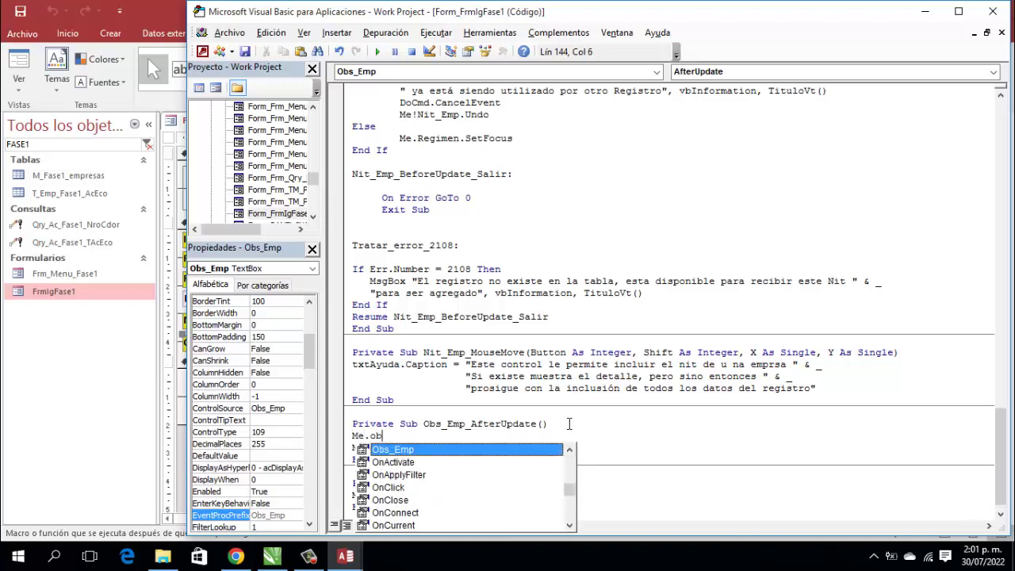
text(s_Emp )
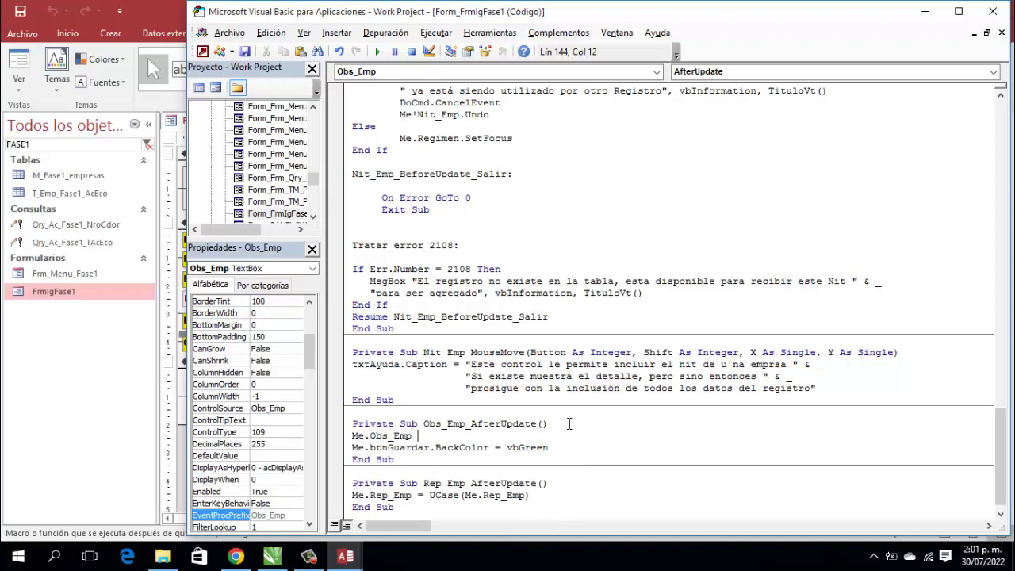
text(= Ucase(Me.o)
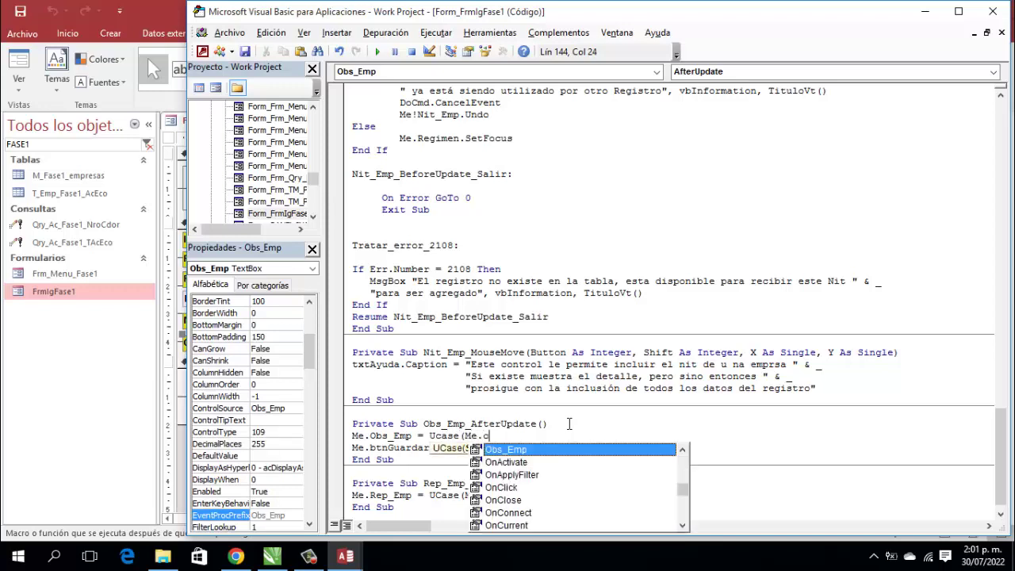
text(bs )
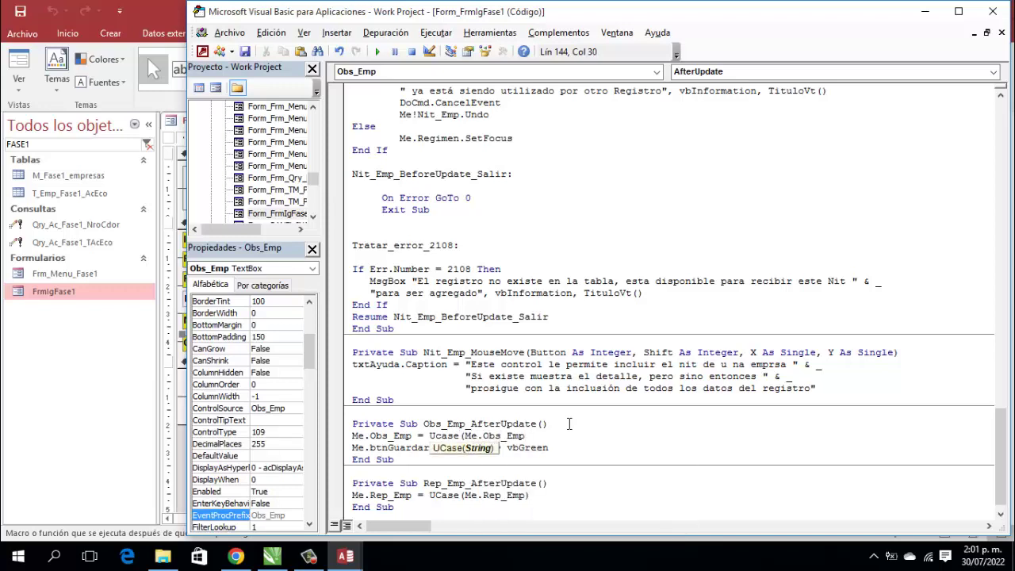
text())
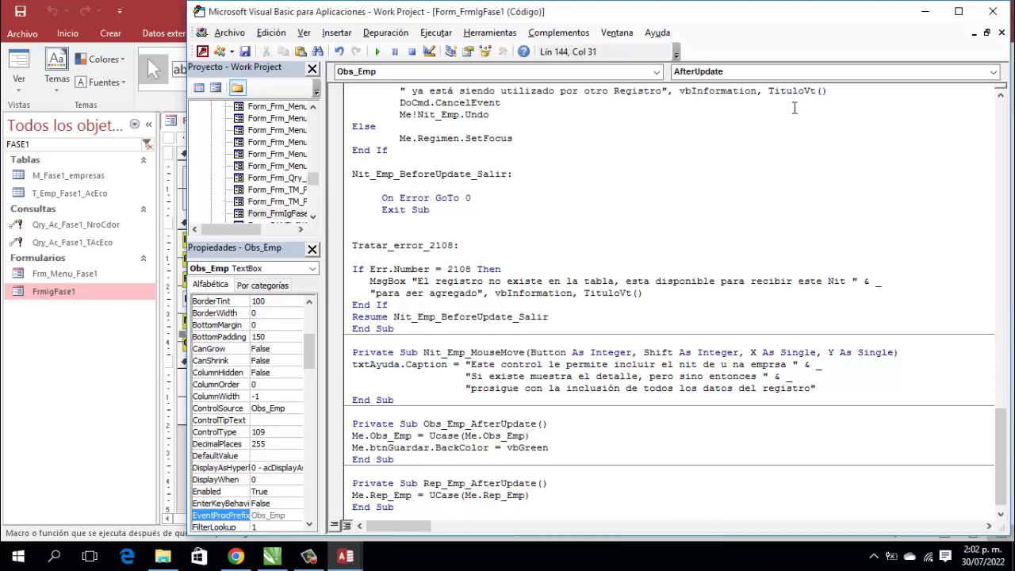
click(992, 12)
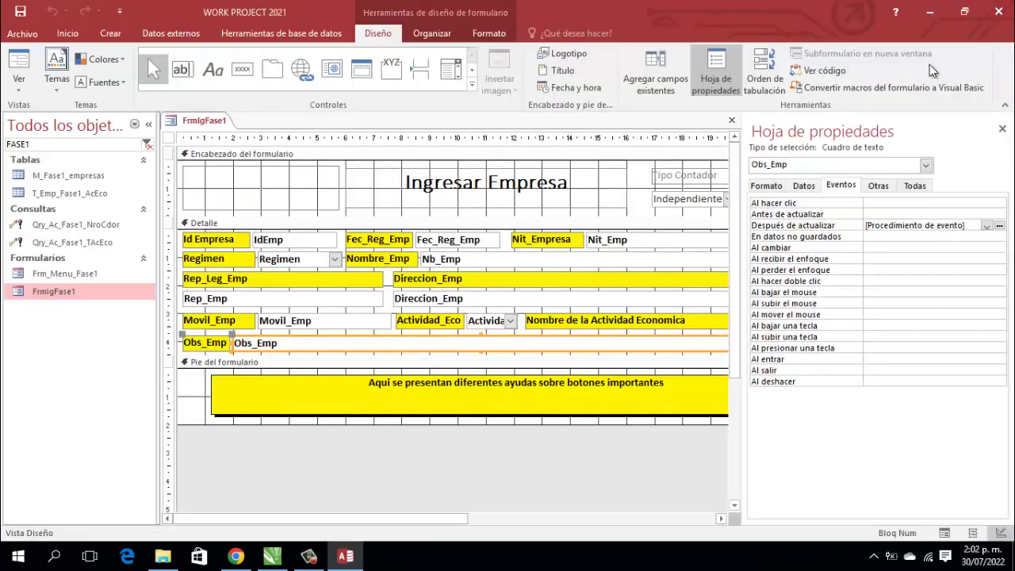
Step: Hide the property sheet, then save and close the FrmIgFase1 form design
click(1003, 124)
click(908, 239)
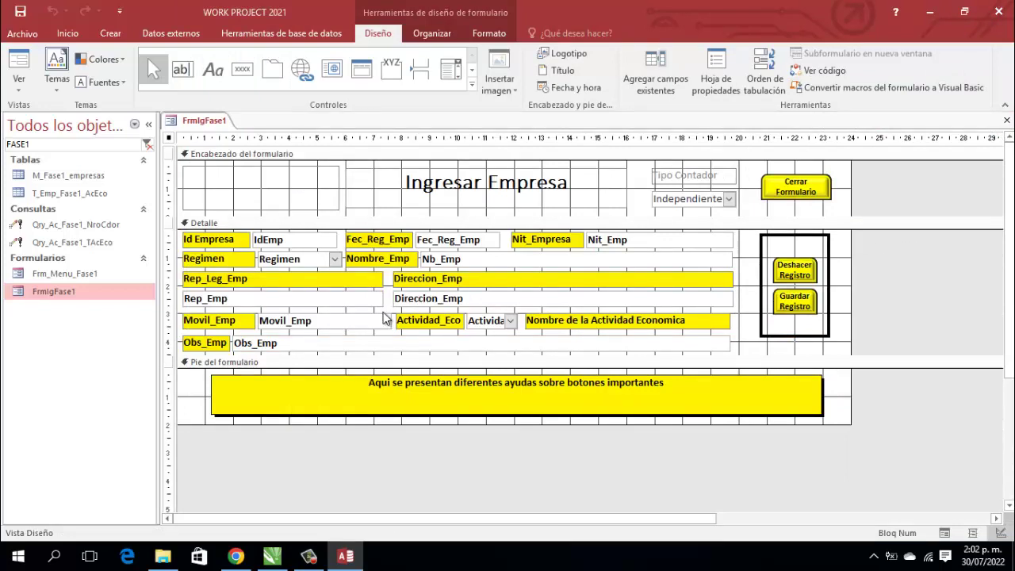
right_click(204, 125)
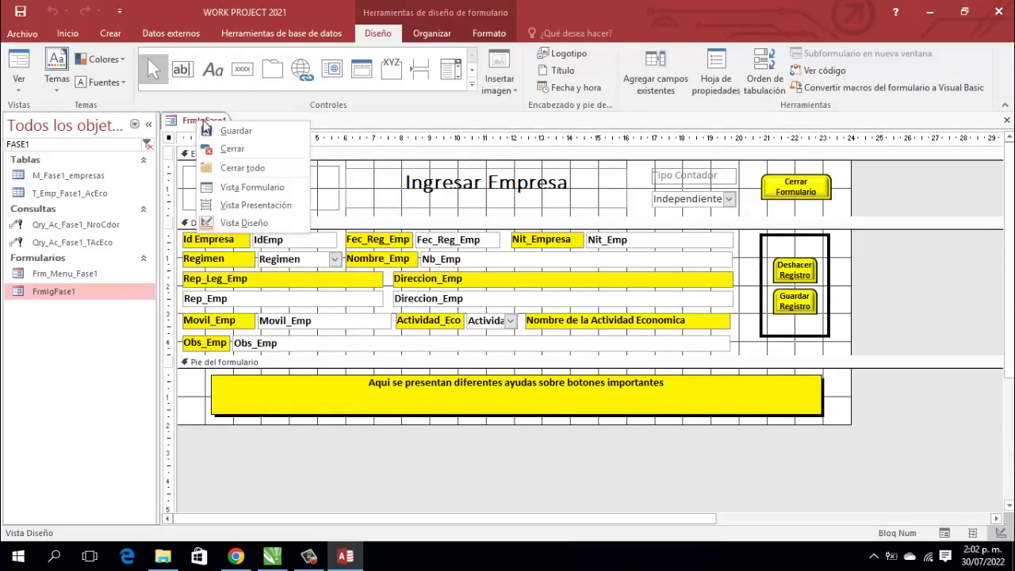
click(254, 130)
right_click(204, 121)
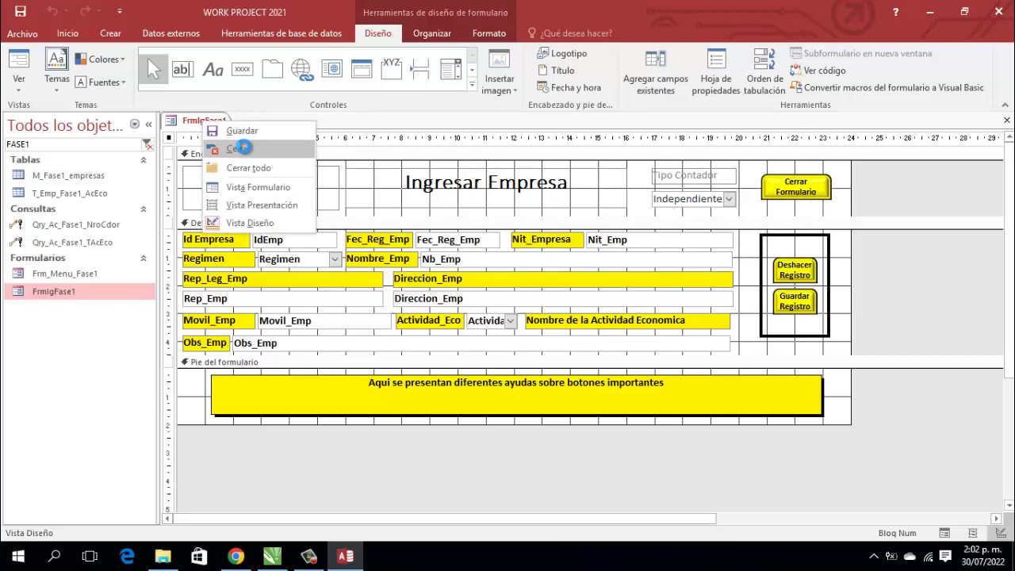
click(239, 148)
Step: Filter the navigation pane by 'ini' and open the PANEL INICIAL form
drag(47, 143, 2, 145)
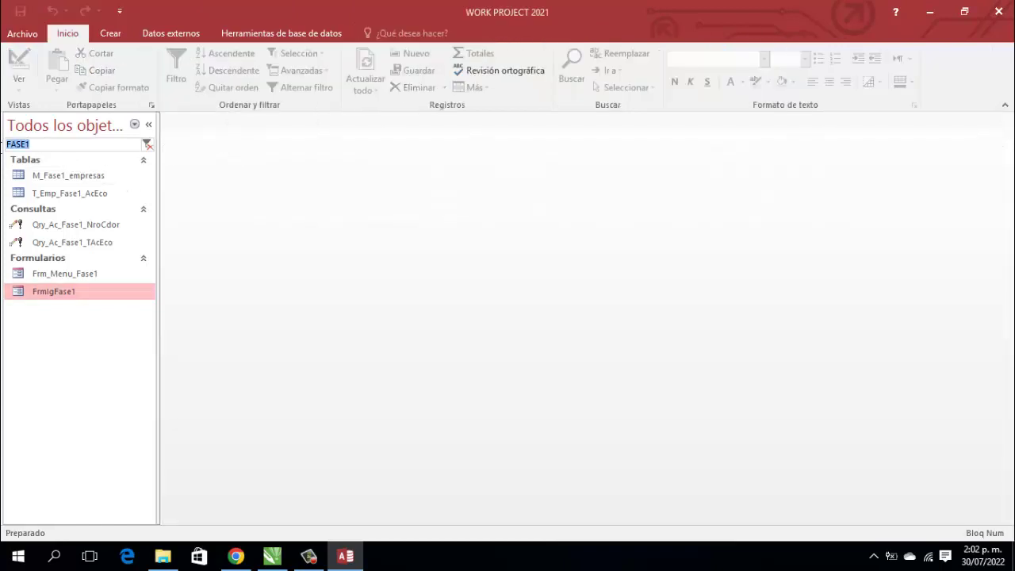
text(ini)
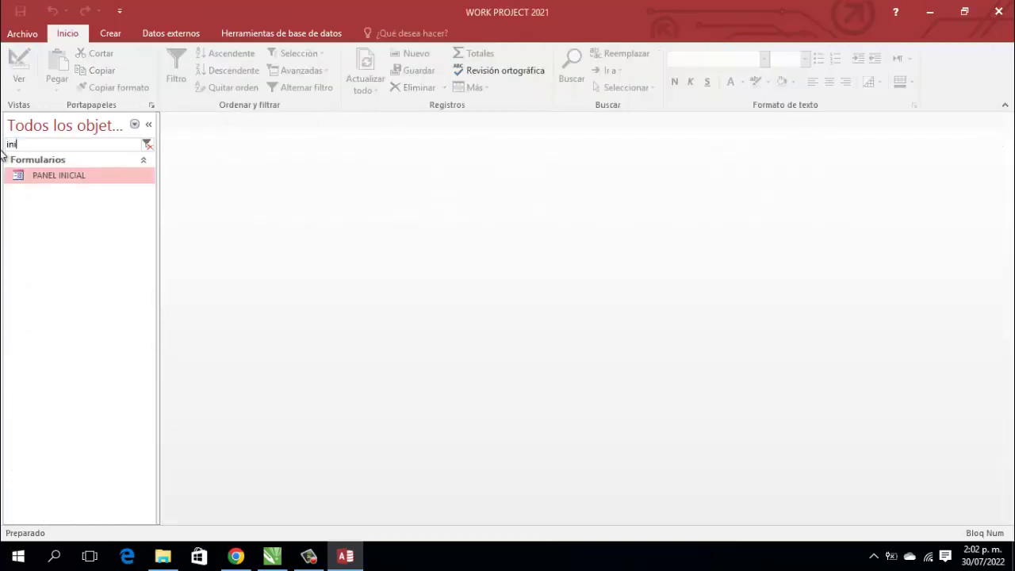
key(Return)
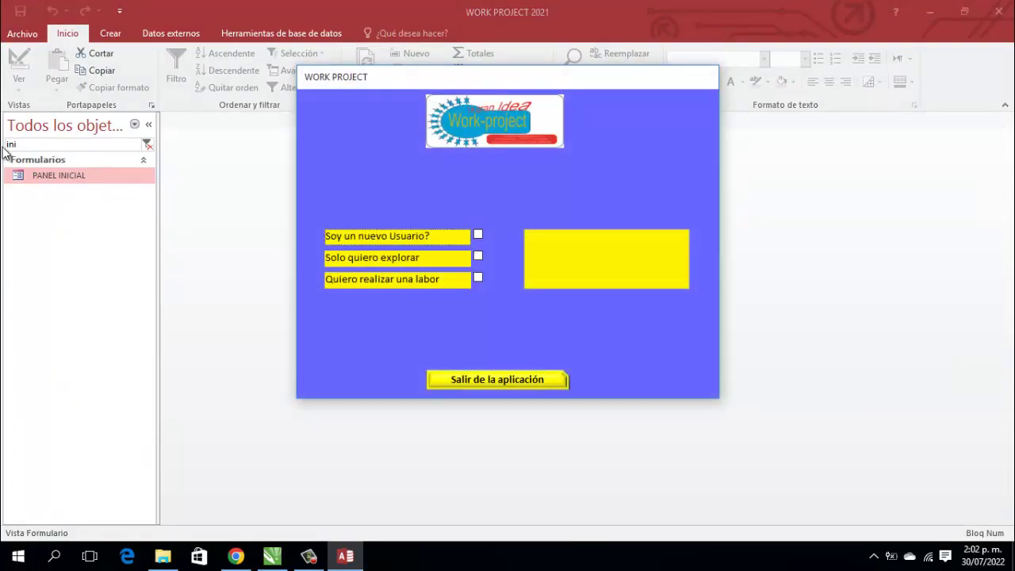